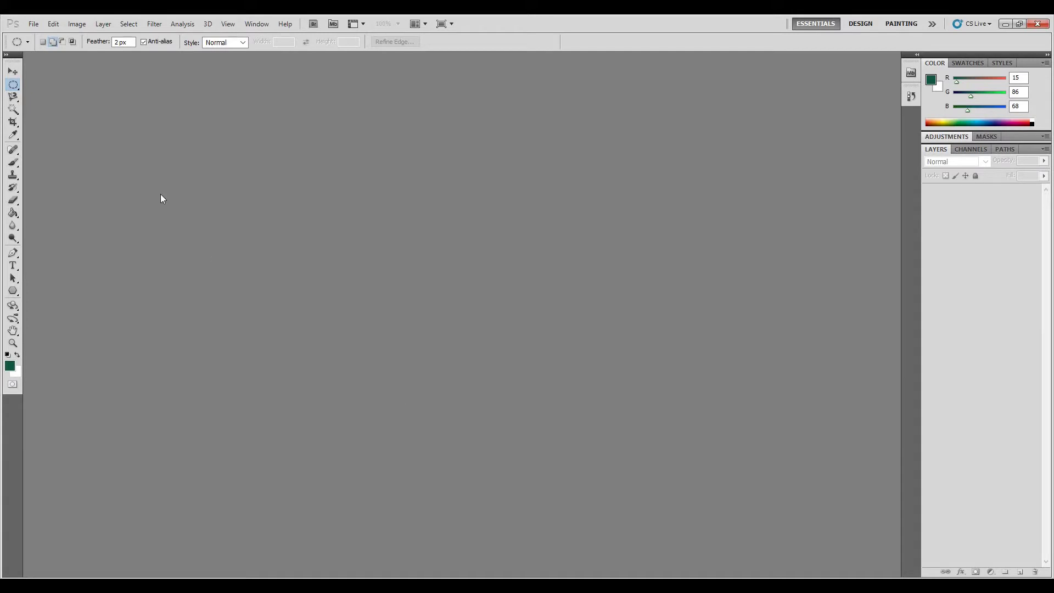
# Create a white document named Football, 6 × 5 inches at 300 pixels/inch
pyautogui.click(32, 26)
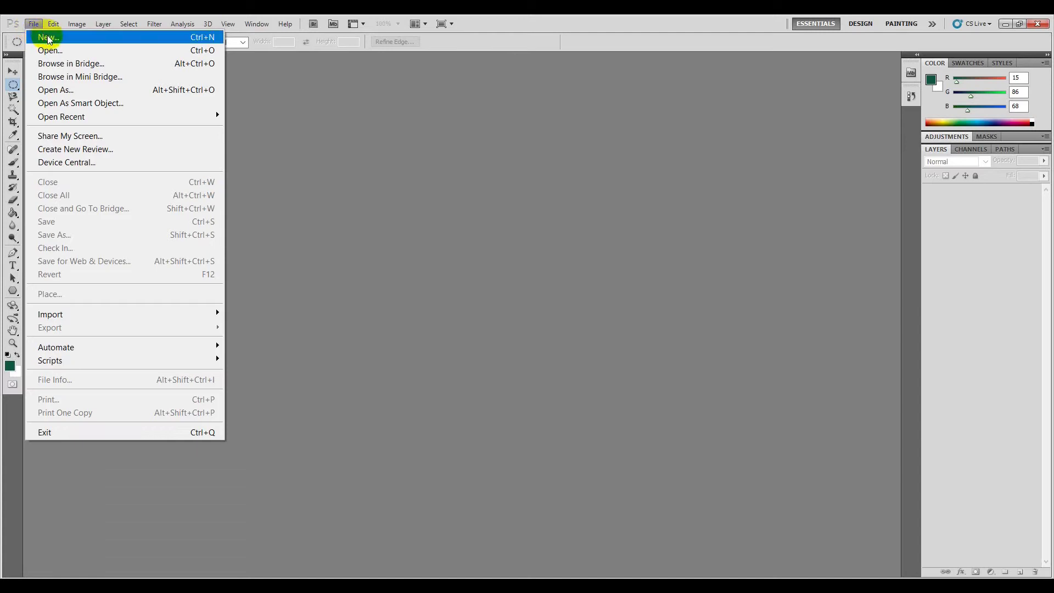
pyautogui.click(54, 38)
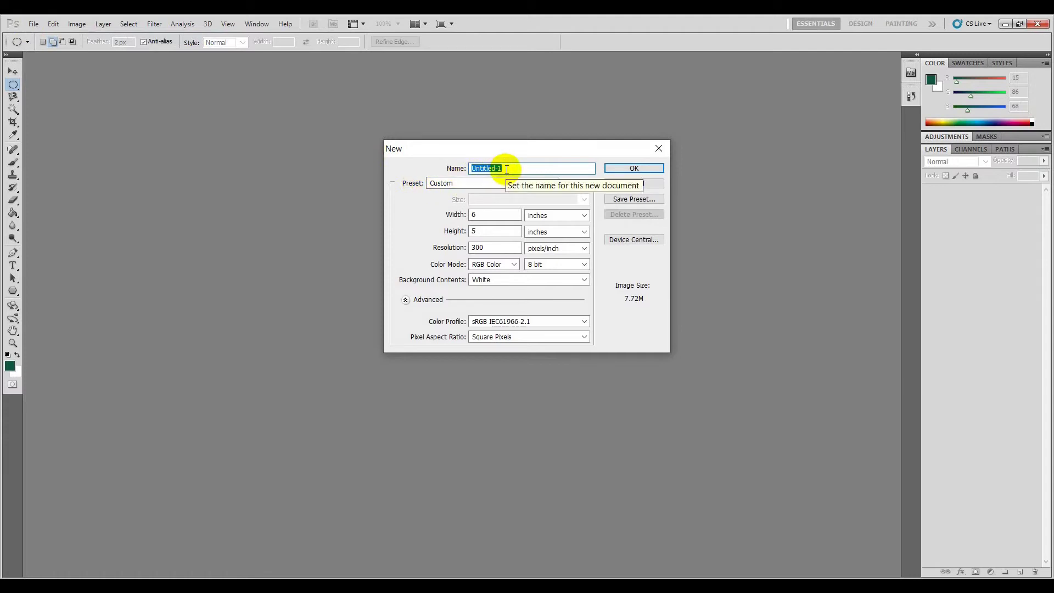
pyautogui.write('Foo')
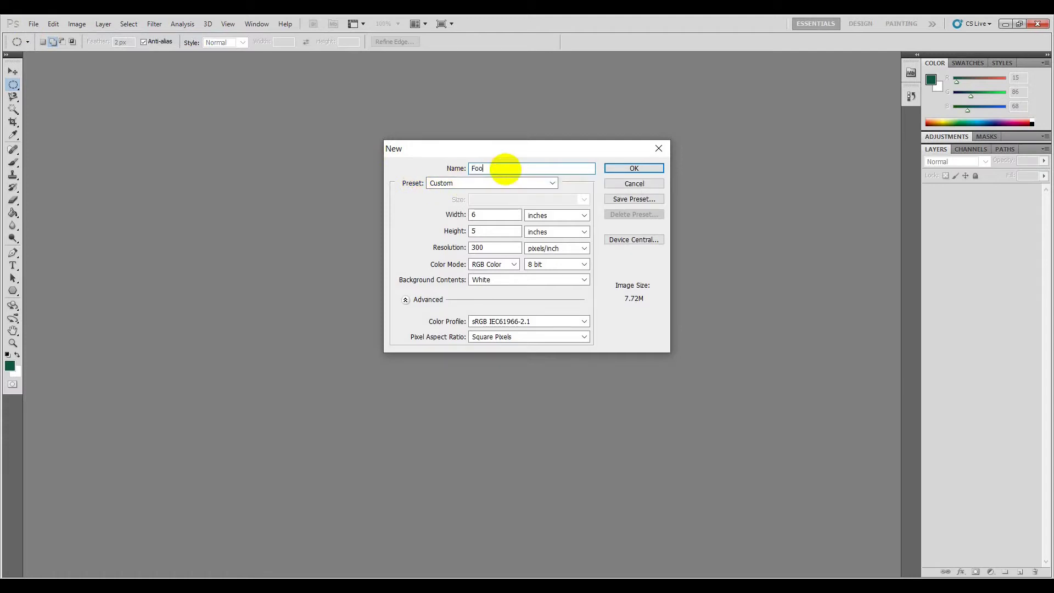
pyautogui.write('tball')
pyautogui.click(455, 185)
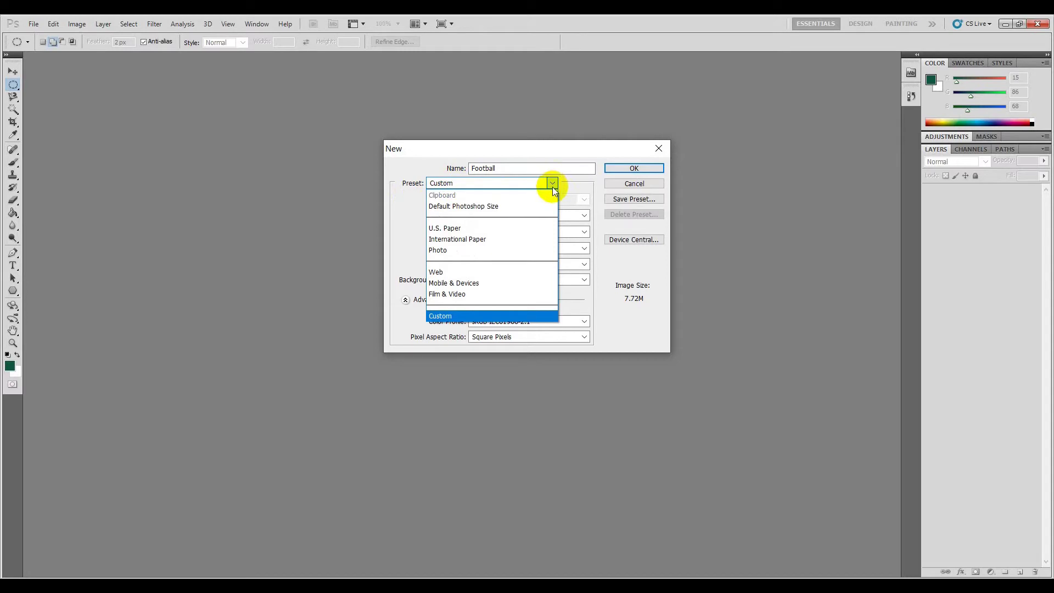
pyautogui.click(521, 316)
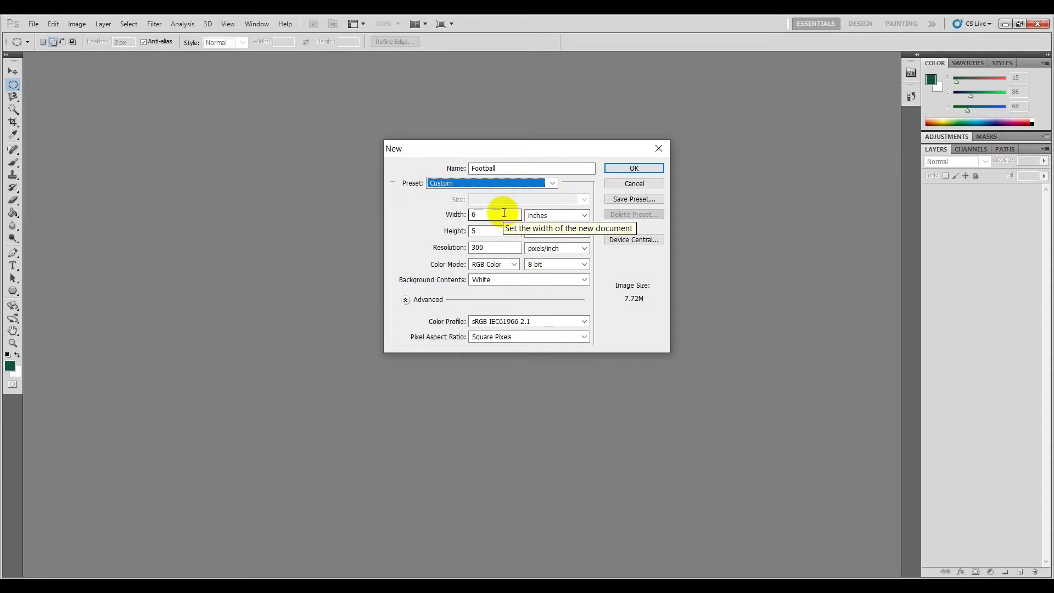
pyautogui.click(578, 219)
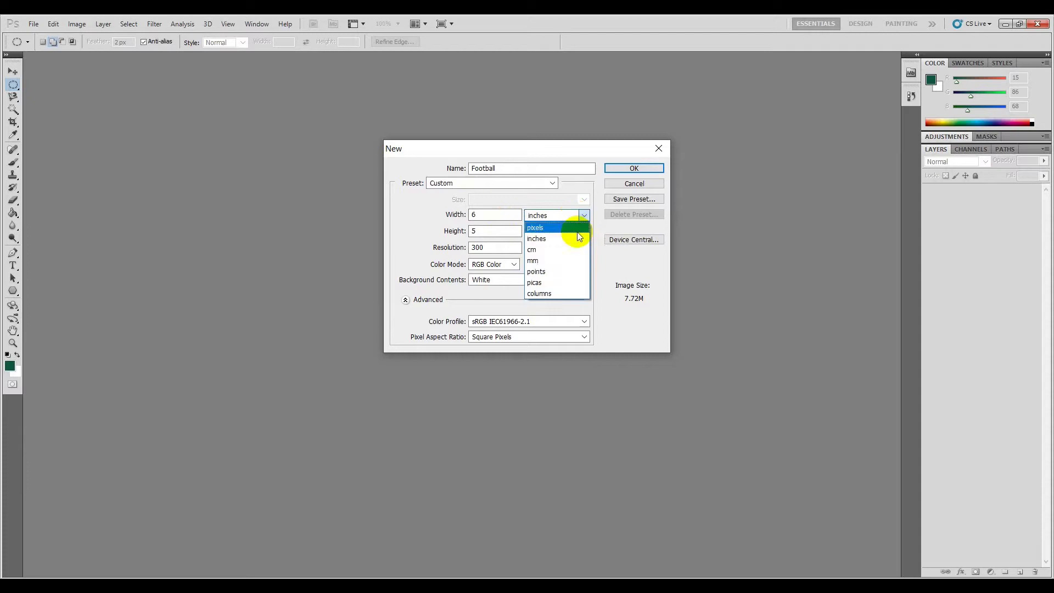
pyautogui.click(579, 242)
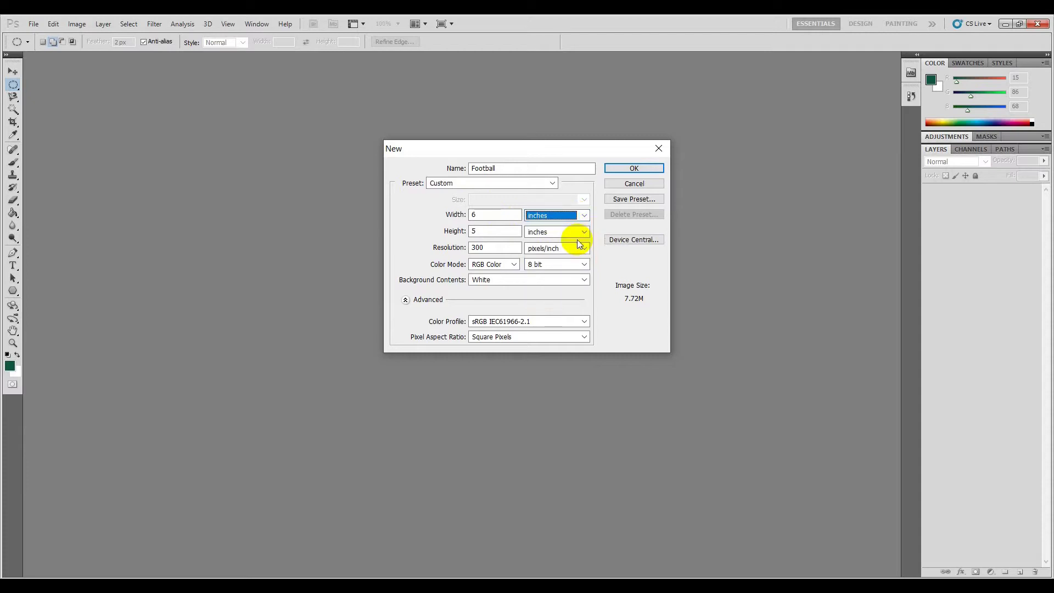
pyautogui.click(489, 247)
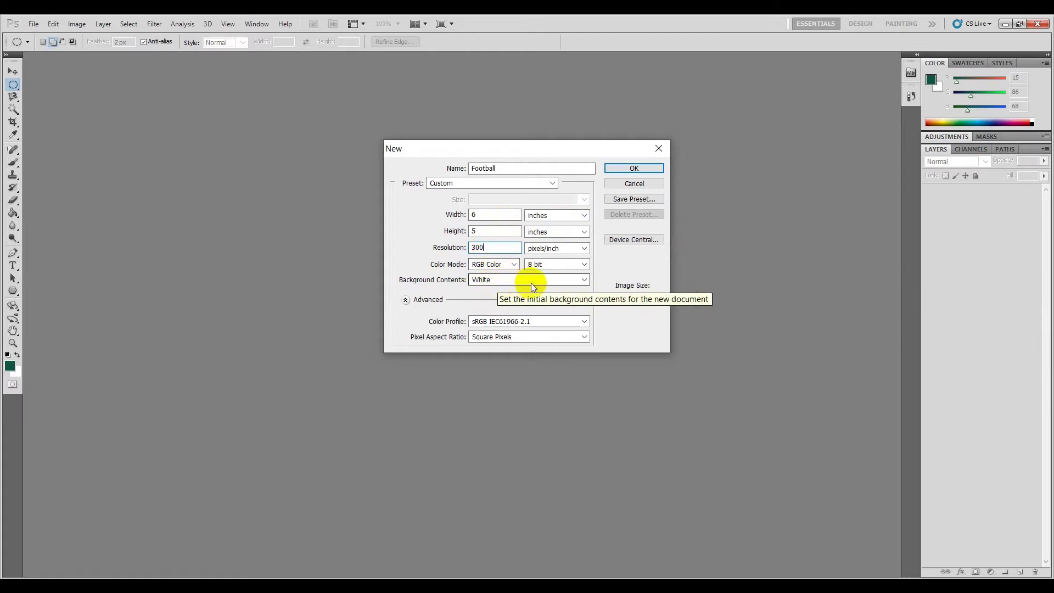
pyautogui.click(634, 169)
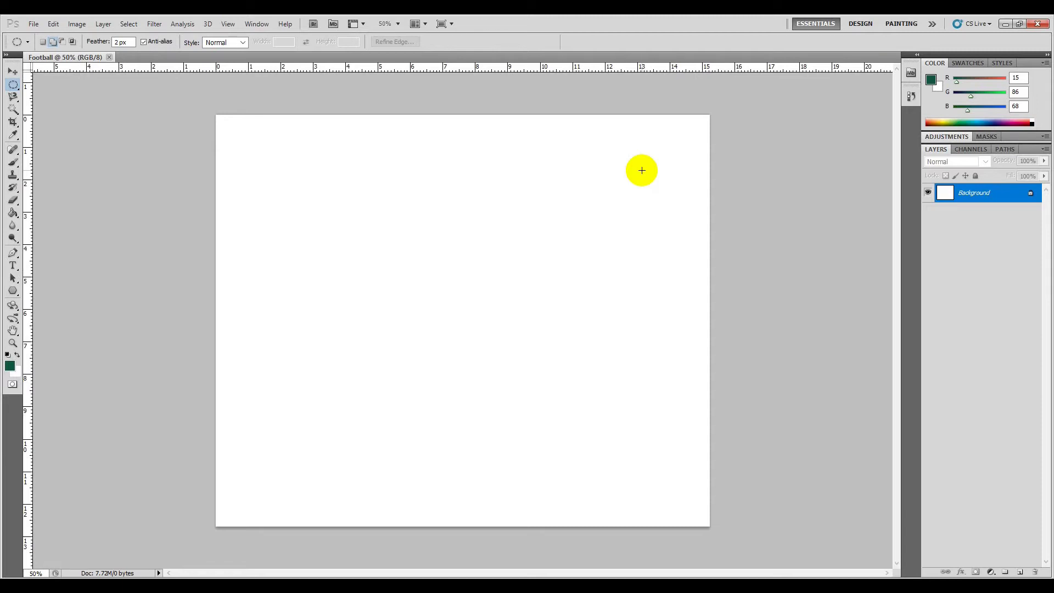
# Set the foreground colour to dark green 0f5644
pyautogui.click(11, 367)
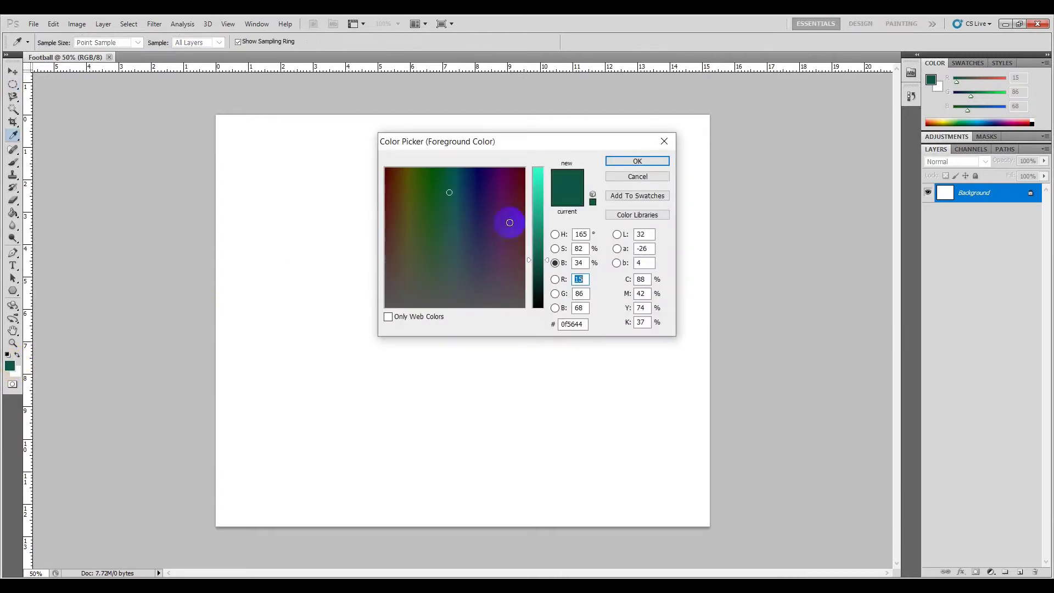
pyautogui.click(542, 174)
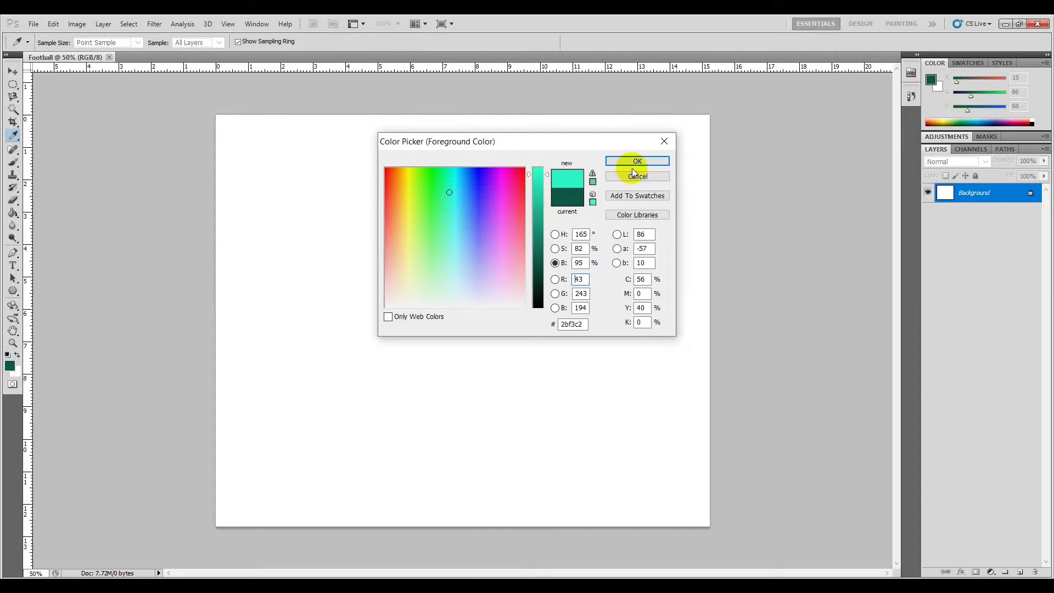
pyautogui.click(563, 193)
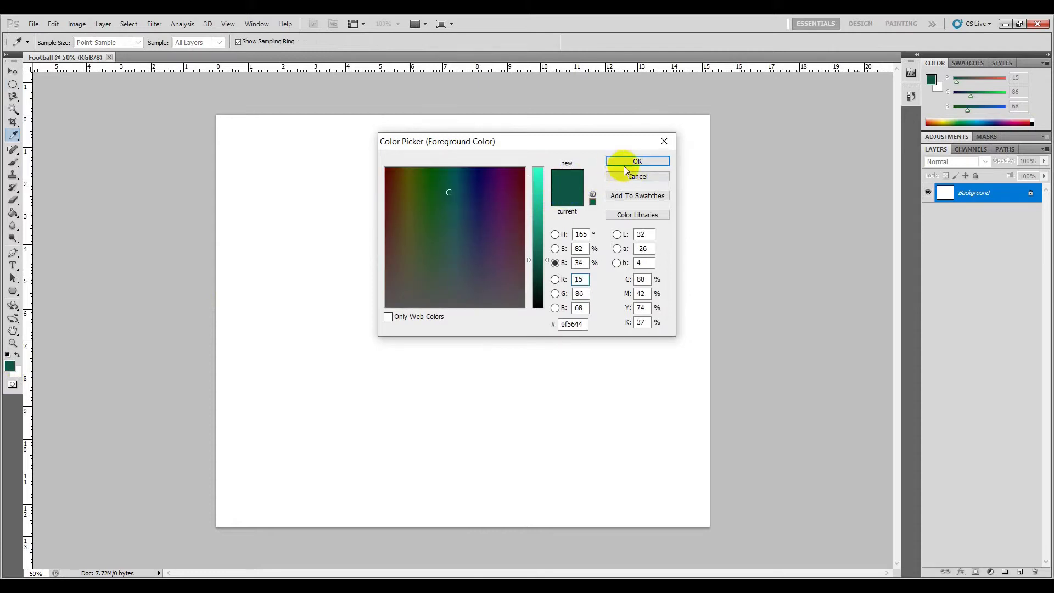
pyautogui.click(637, 161)
pyautogui.press('m')
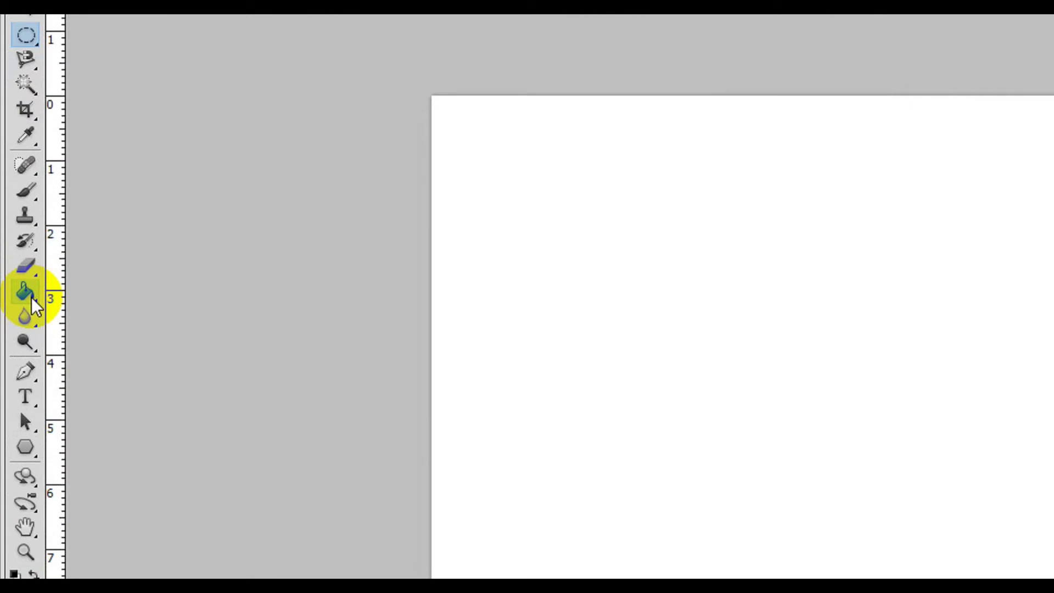
# Fill the Background layer with the dark green using the Paint Bucket Tool
pyautogui.click(31, 297)
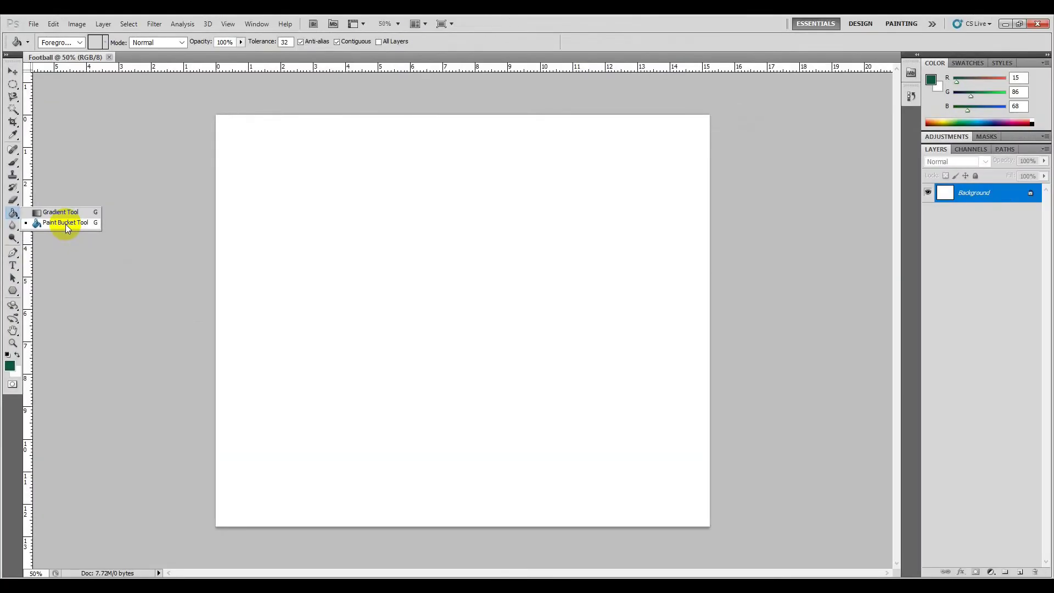
pyautogui.click(65, 224)
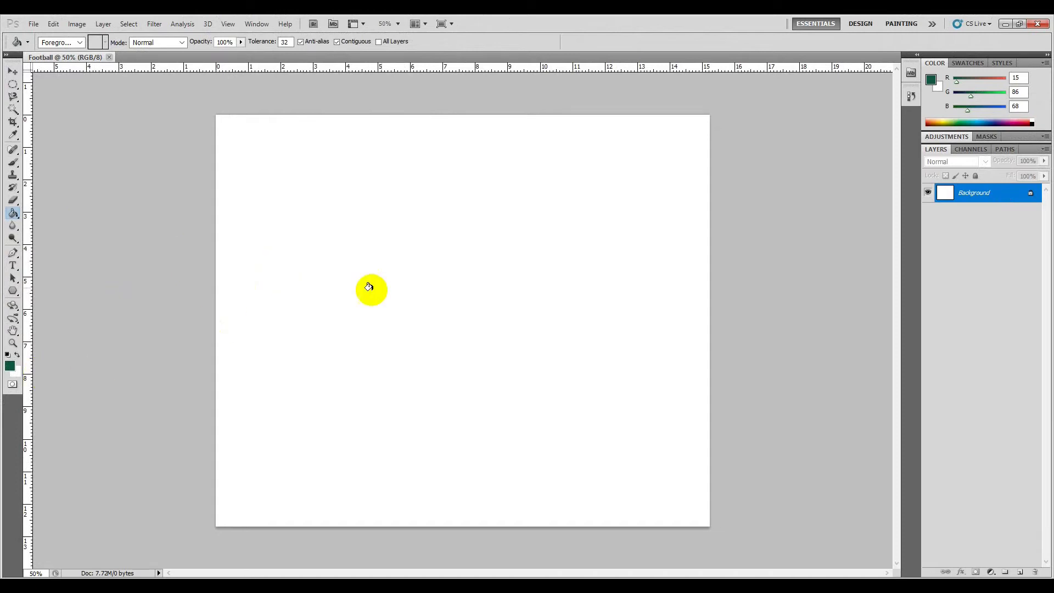
pyautogui.click(388, 285)
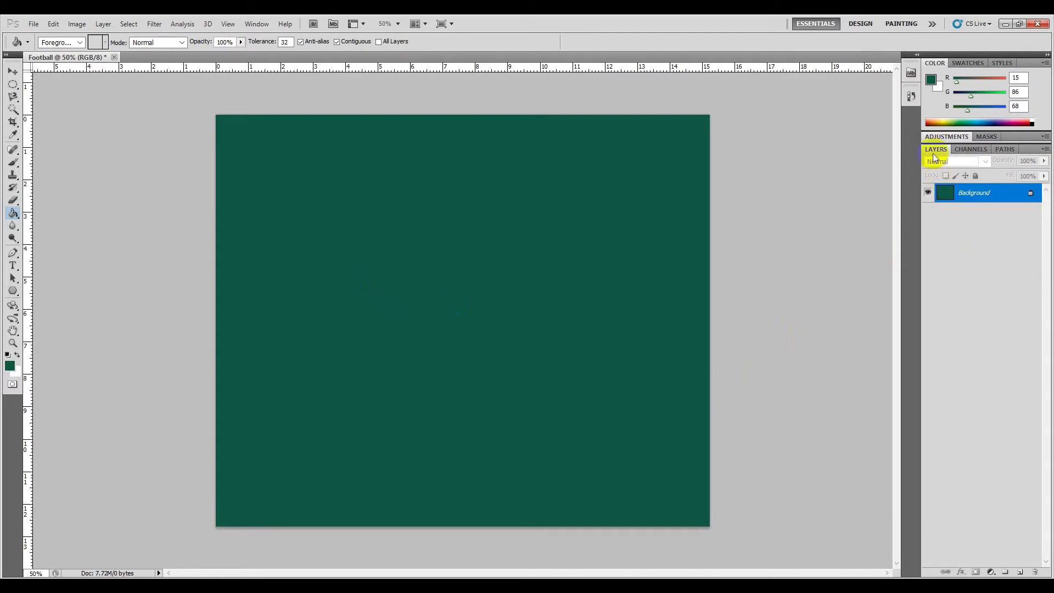
pyautogui.click(935, 152)
pyautogui.click(227, 25)
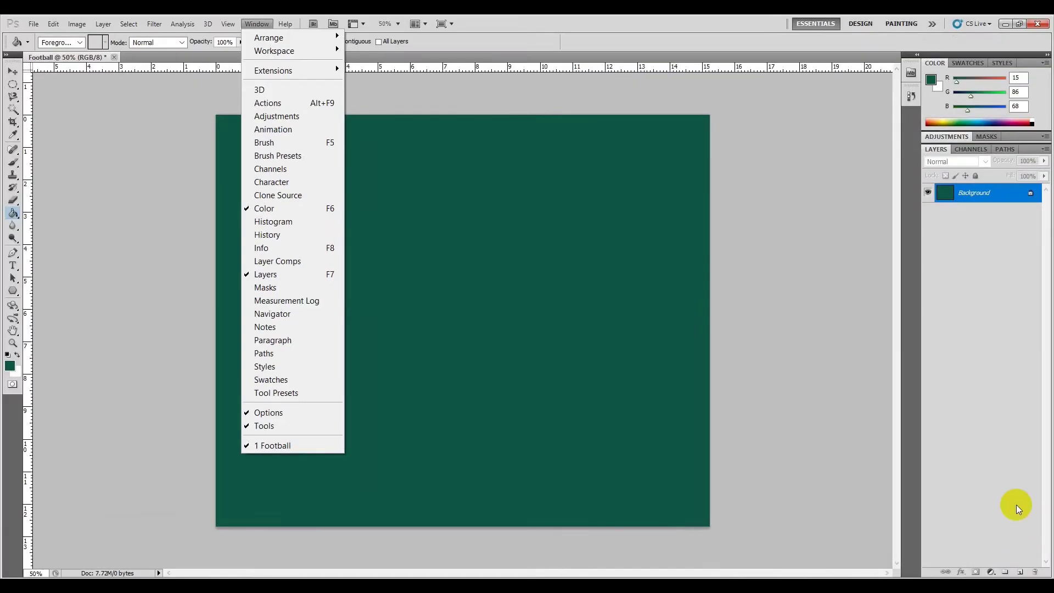
# Add an empty Layer 1 and start a circular elliptical marquee near the canvas centre
pyautogui.click(1022, 571)
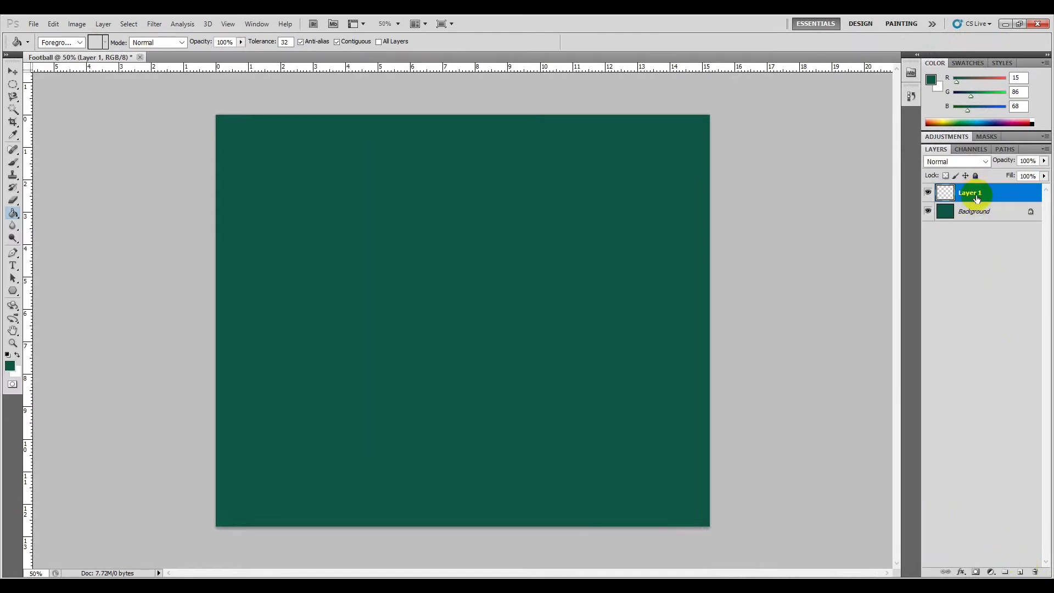
pyautogui.click(13, 84)
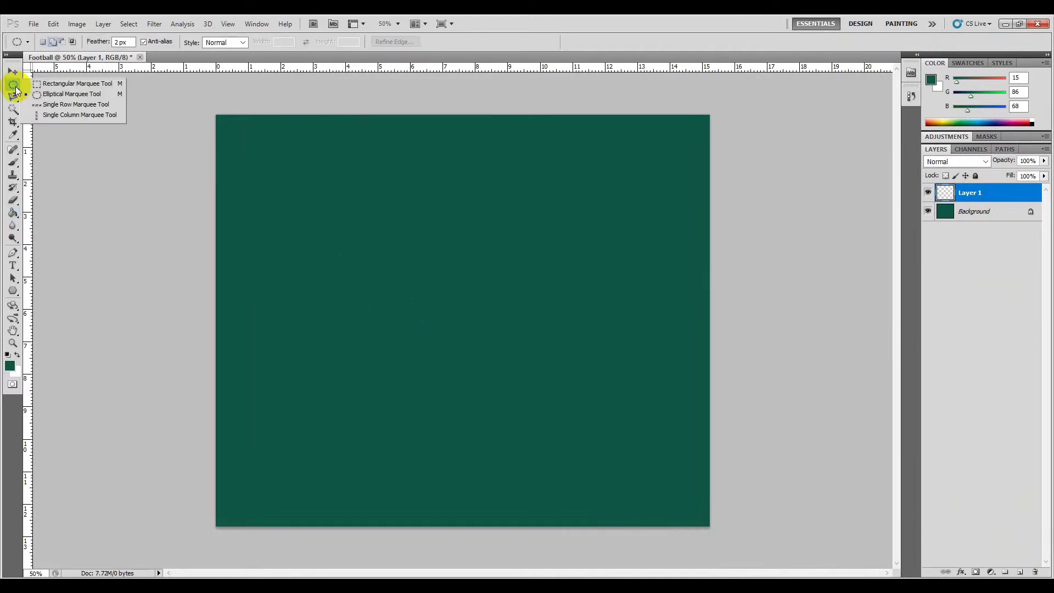
pyautogui.click(55, 99)
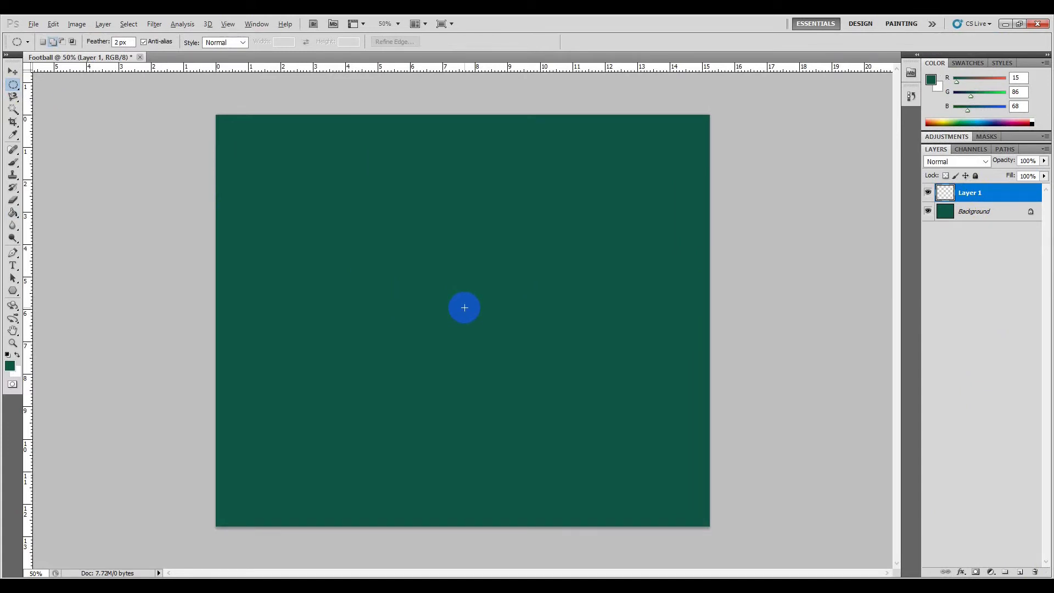
pyautogui.moveTo(464, 307); pyautogui.dragTo(485, 334)
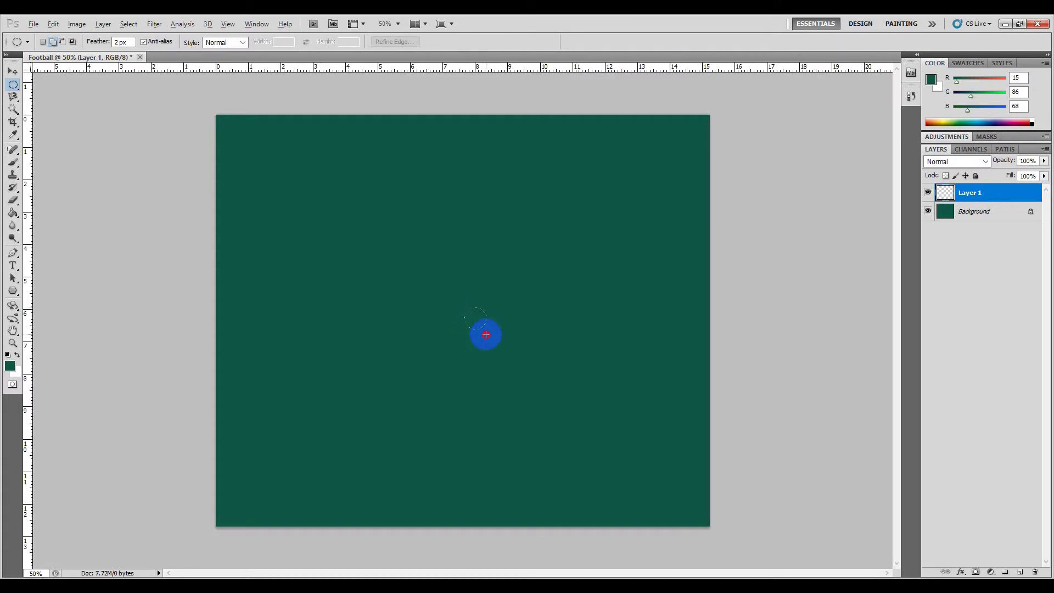
# Fill a large central circle with off-white fffefe on Layer 1, then add Layer 2
pyautogui.moveTo(486, 334); pyautogui.dragTo(637, 440)
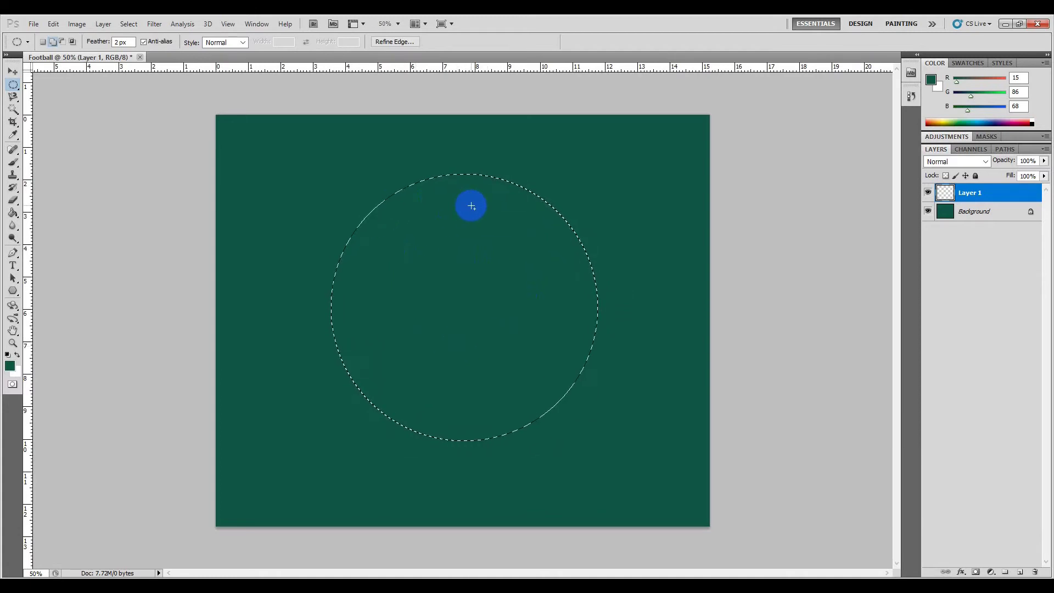
pyautogui.click(52, 24)
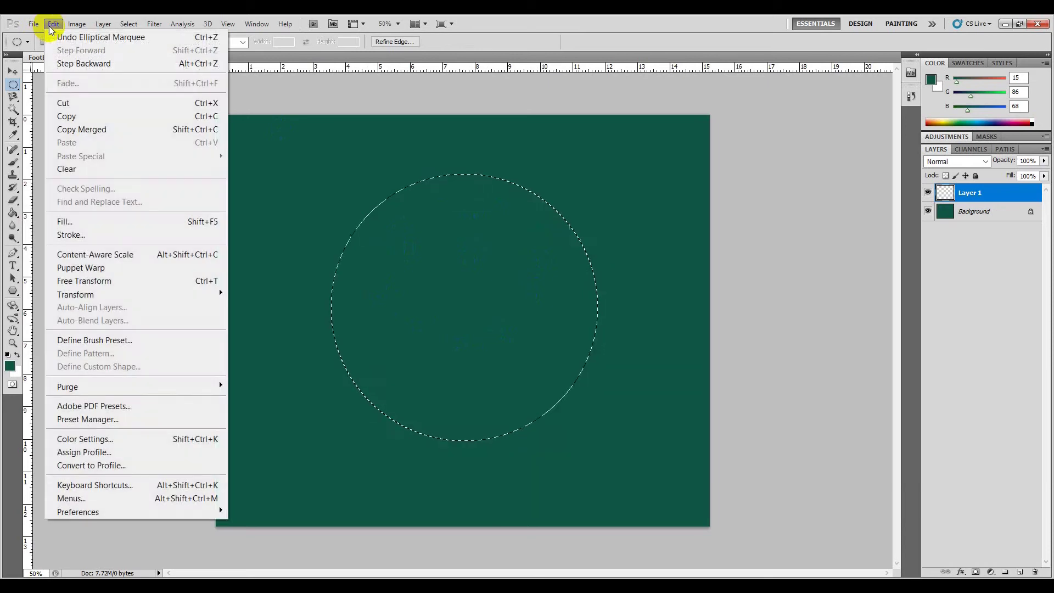
pyautogui.click(74, 220)
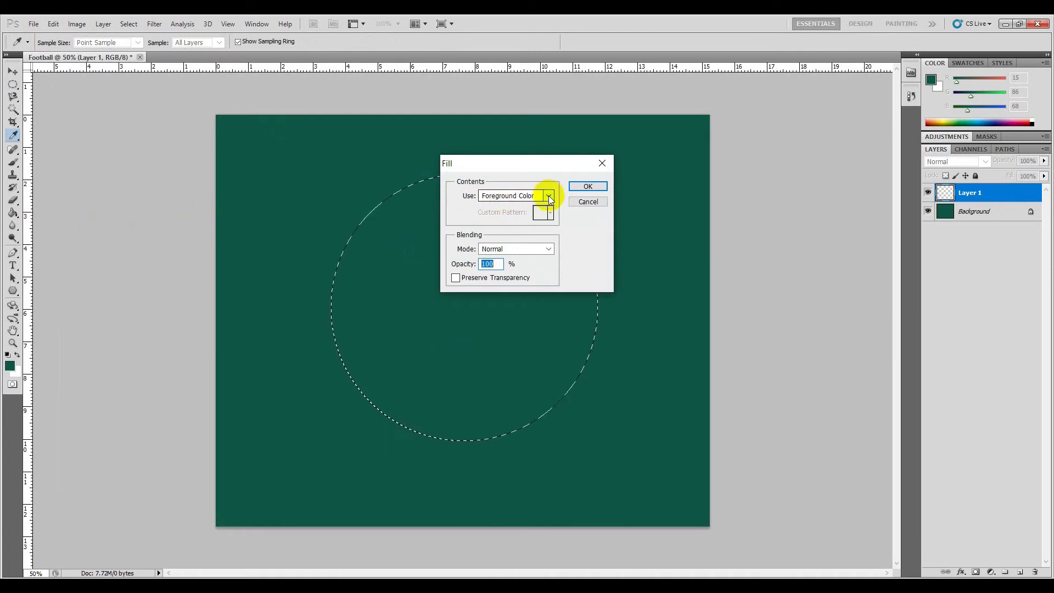
pyautogui.click(547, 197)
pyautogui.click(540, 230)
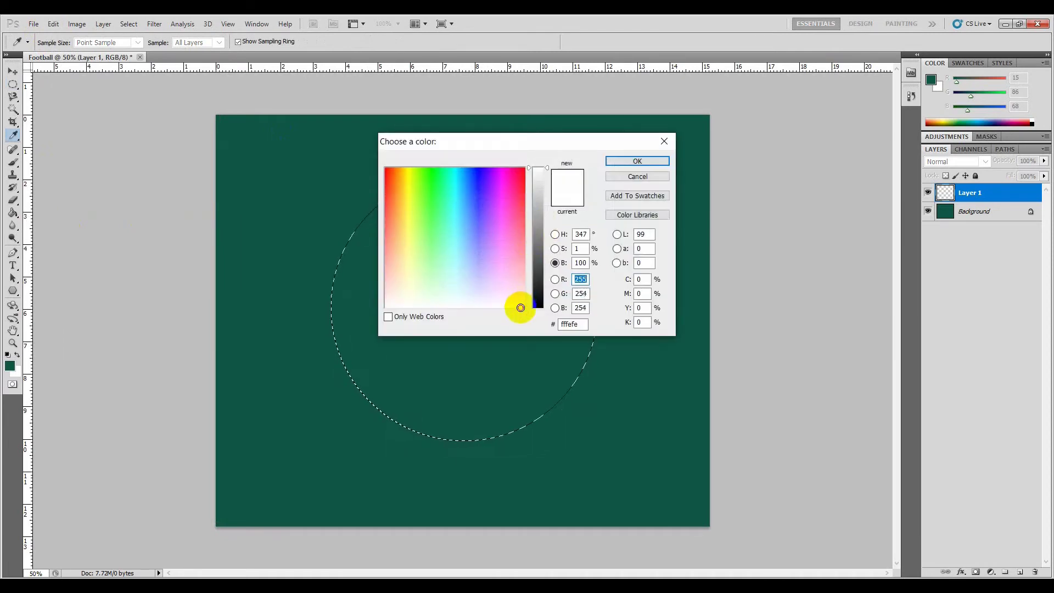
pyautogui.click(636, 160)
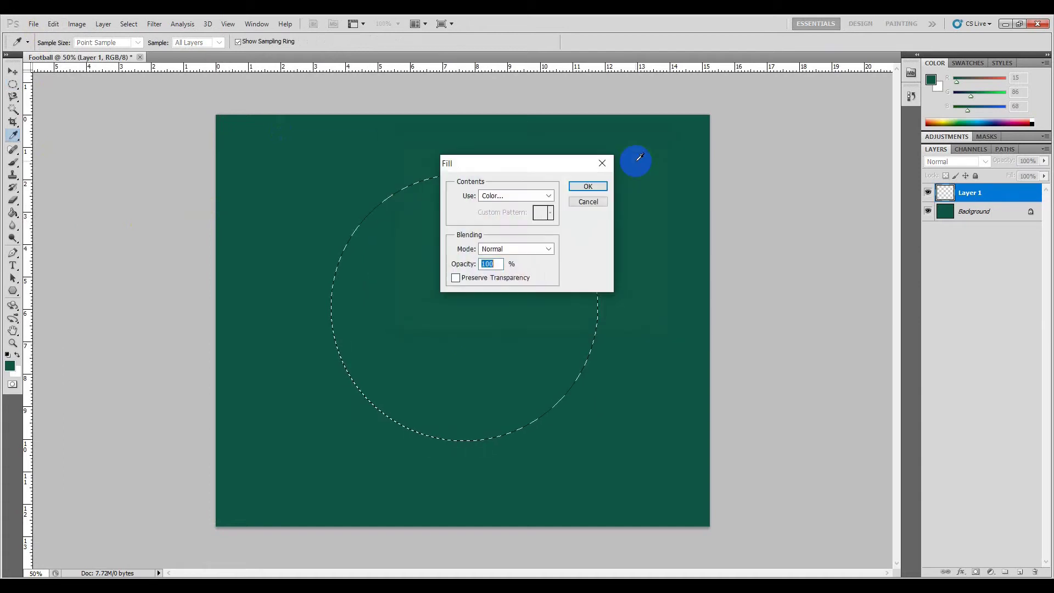
pyautogui.click(587, 187)
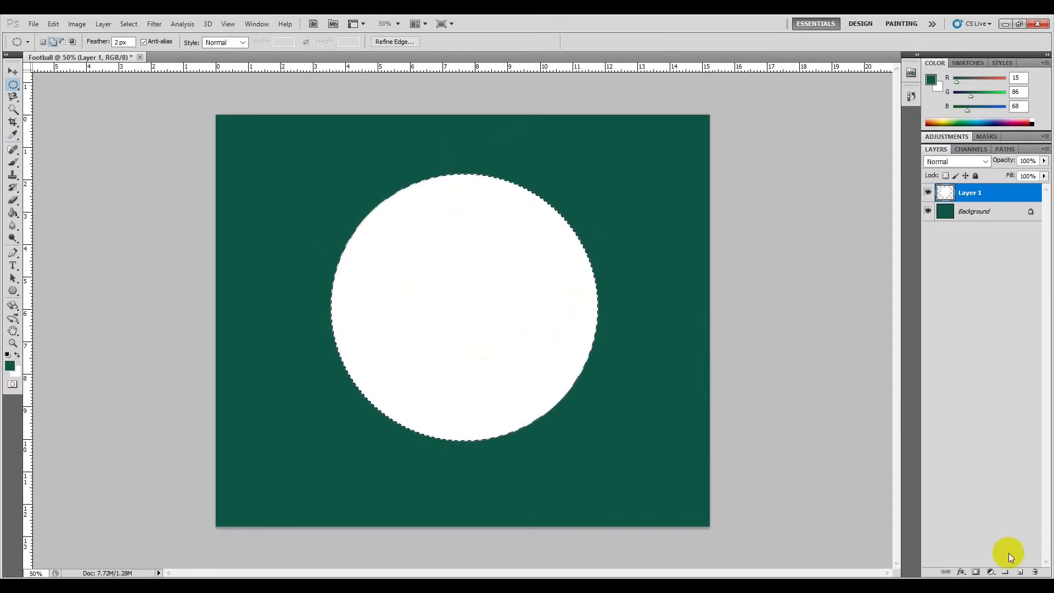
pyautogui.click(1019, 572)
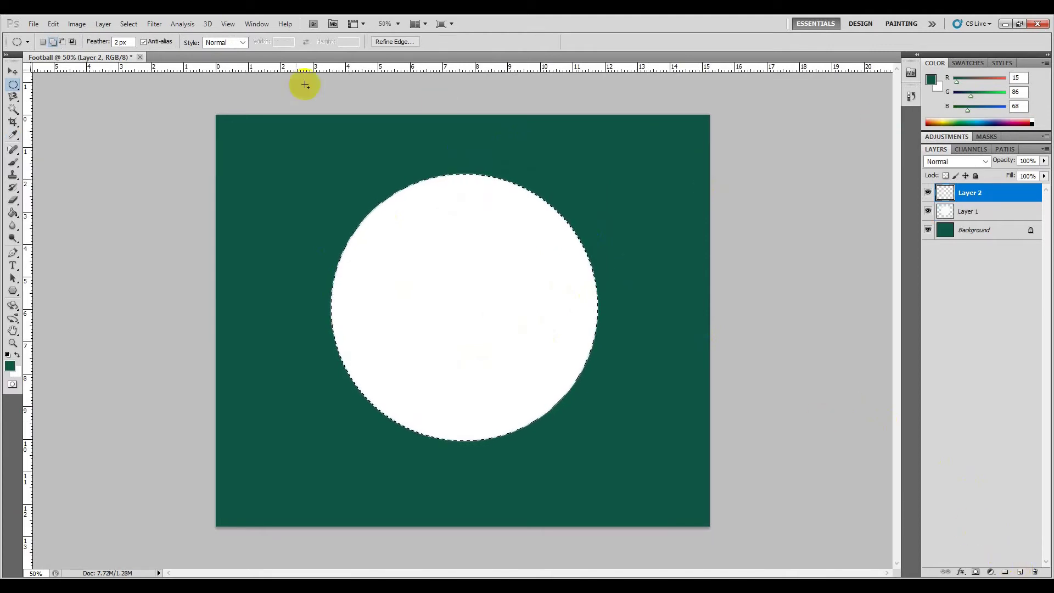
# Contract the circular selection so it sits just inside the white ball's edge
pyautogui.click(104, 24)
pyautogui.moveTo(129, 25)
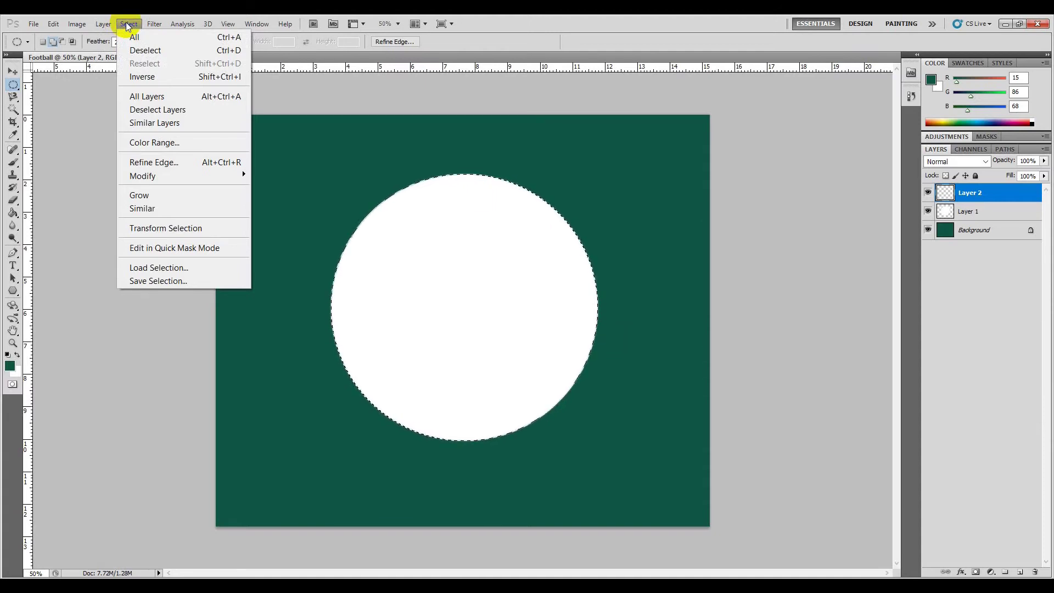
pyautogui.moveTo(142, 176)
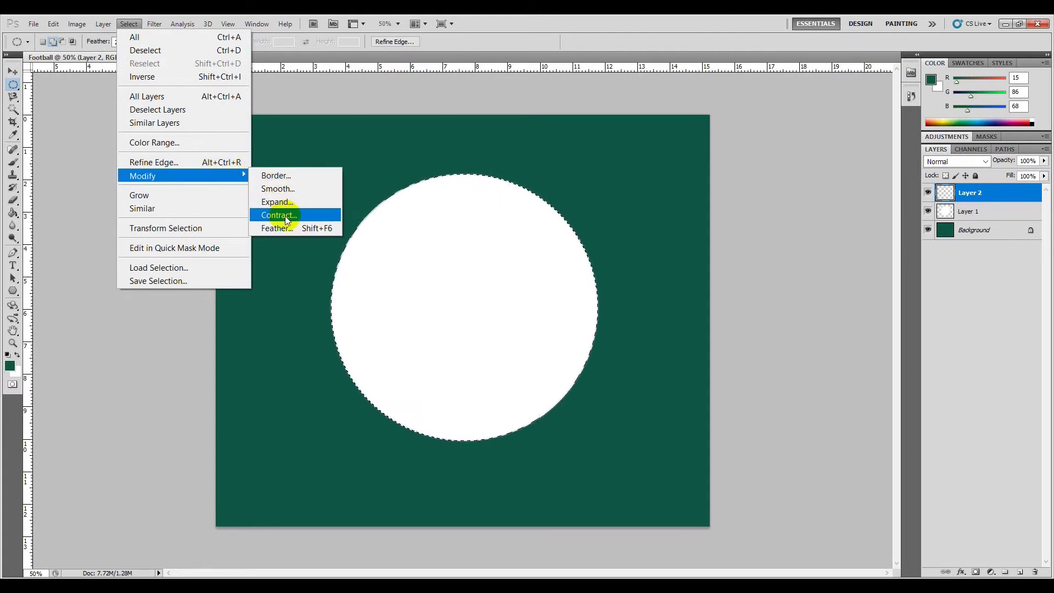
pyautogui.click(285, 215)
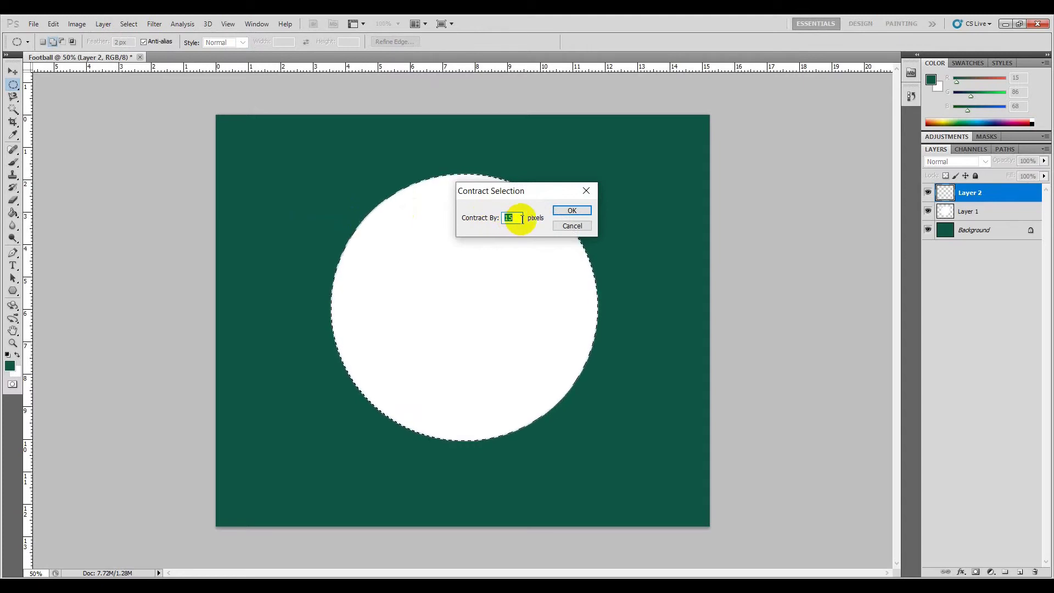
pyautogui.click(571, 211)
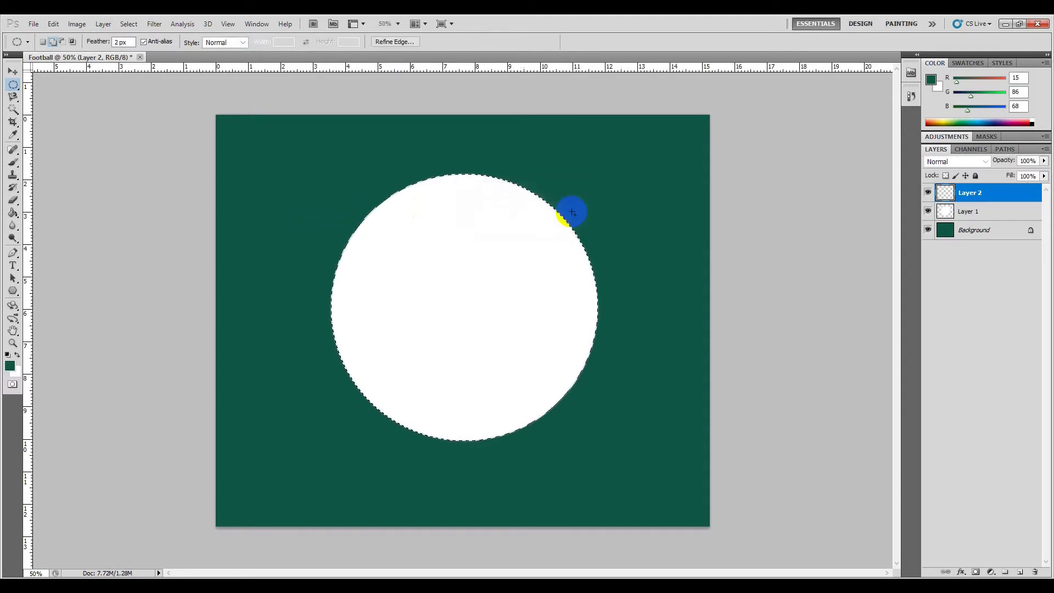
pyautogui.click(501, 171)
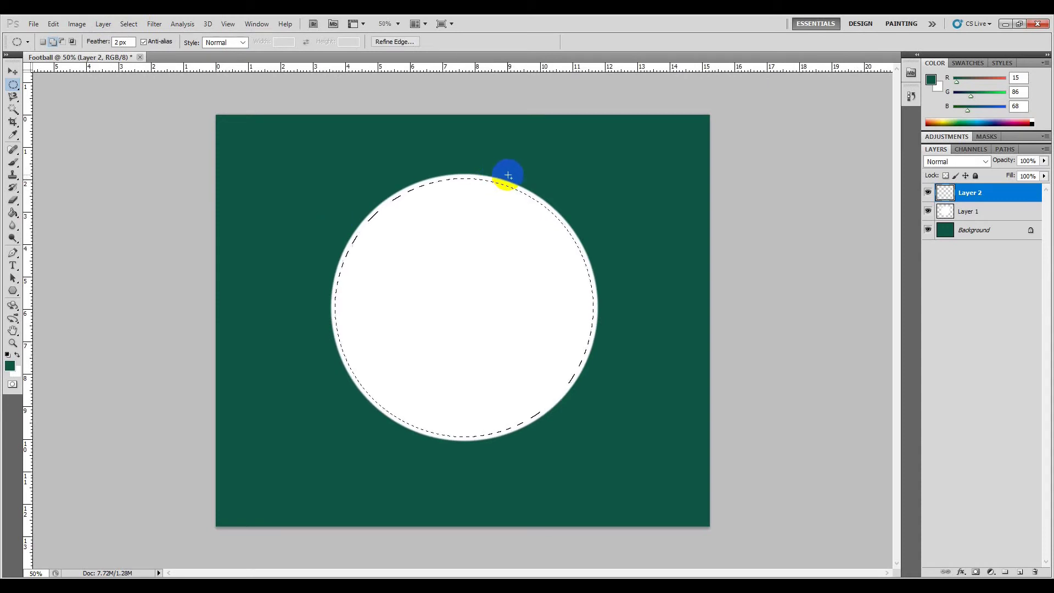
pyautogui.click(497, 177)
pyautogui.moveTo(500, 184); pyautogui.dragTo(502, 185)
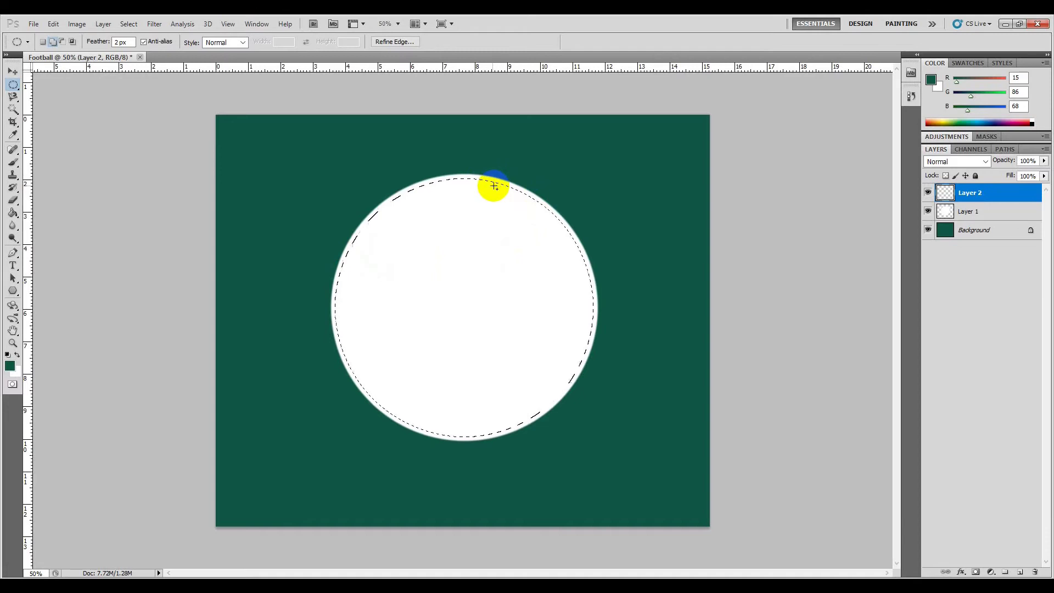
pyautogui.click(53, 24)
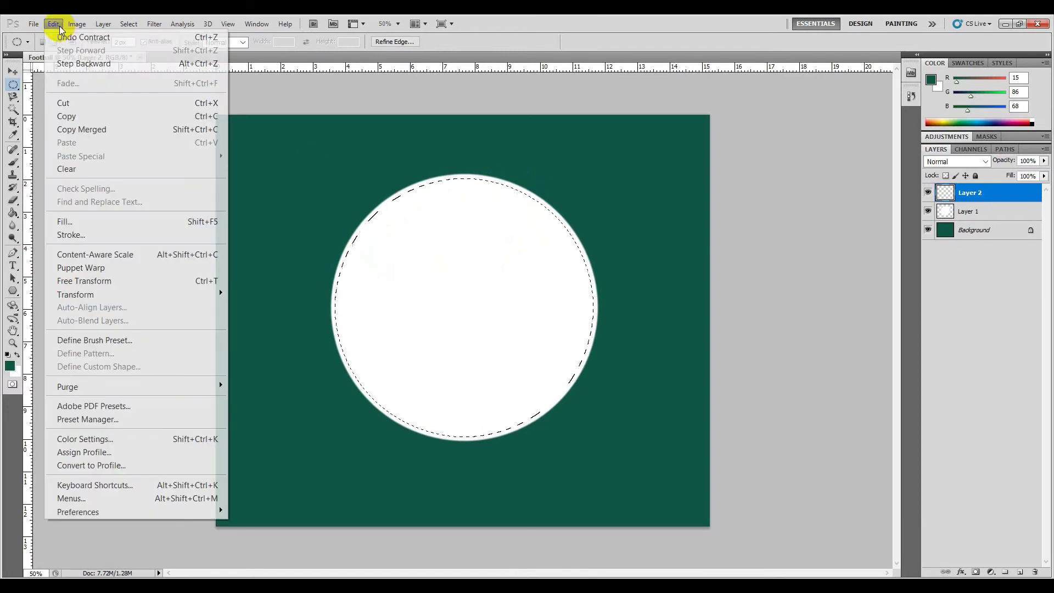
# Stroke the contracted selection with a 30 px black line on Layer 2
pyautogui.click(72, 235)
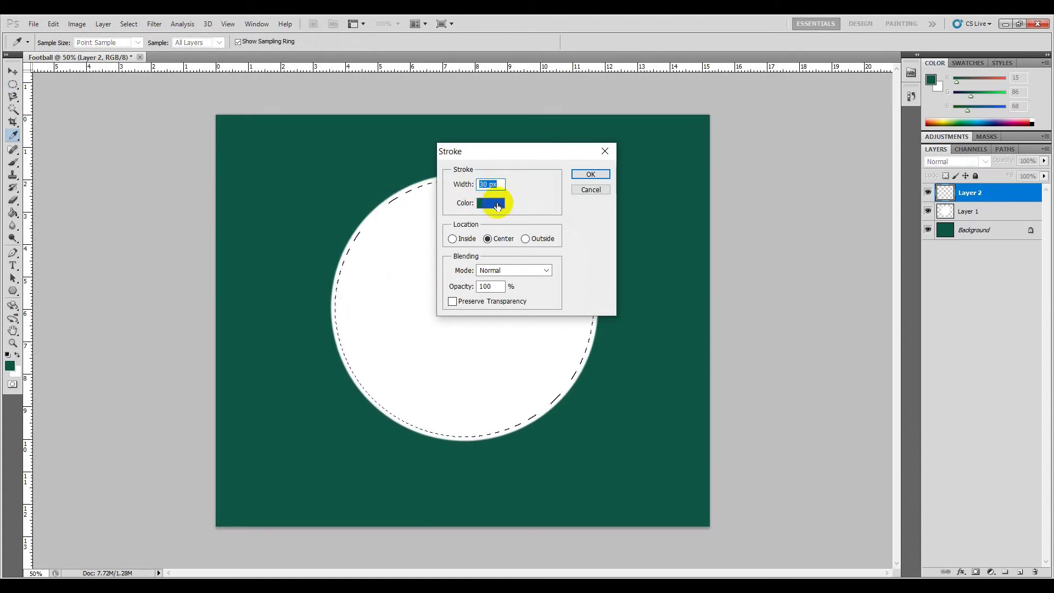
pyautogui.click(498, 206)
pyautogui.moveTo(543, 297); pyautogui.dragTo(547, 315)
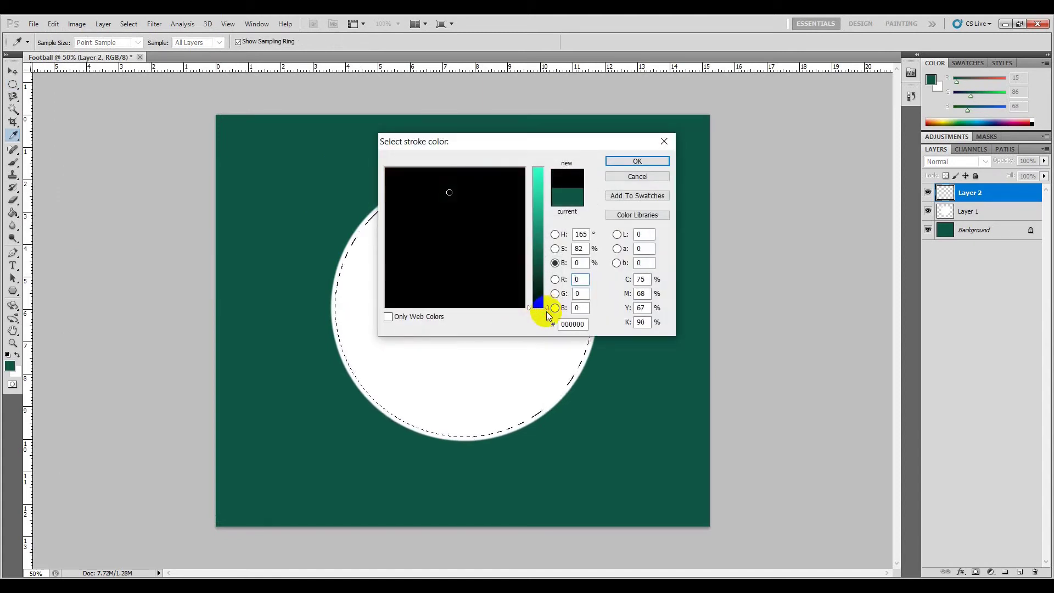
pyautogui.click(647, 163)
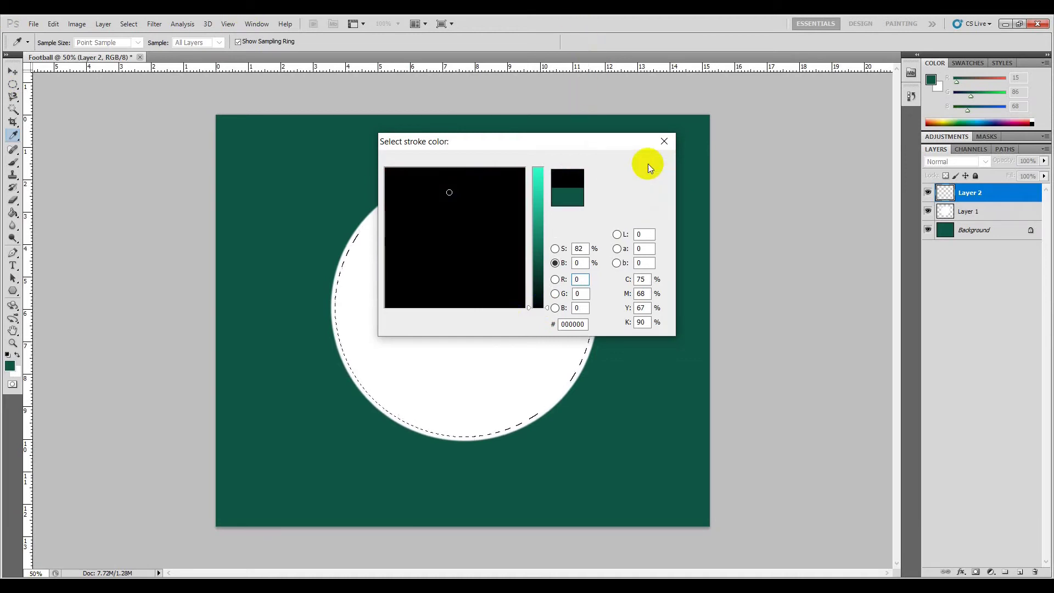
pyautogui.click(596, 174)
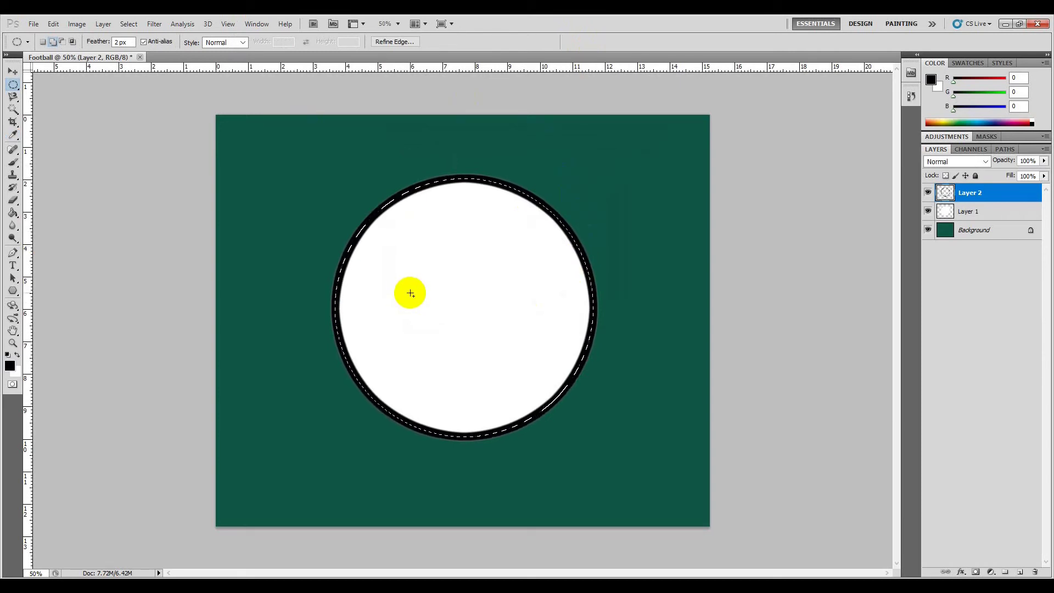
# Deselect, then erase the black ring under a circular marquee at the upper-left and right edges
pyautogui.hotkey('ctrl', 'd')
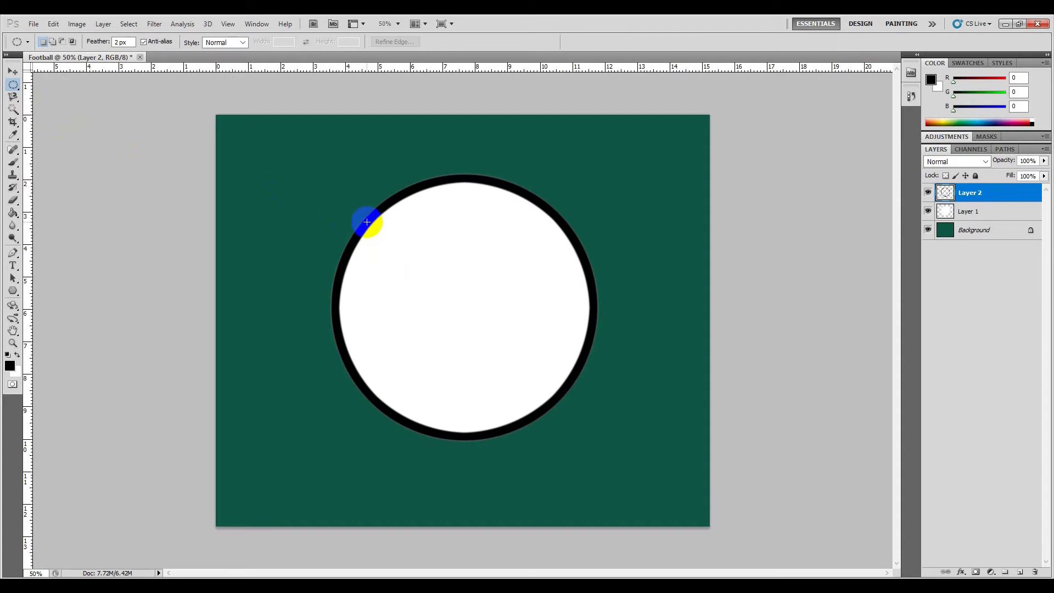
pyautogui.moveTo(367, 222)
pyautogui.mouseDown()
pyautogui.moveTo(425, 297)
pyautogui.moveTo(458, 367)
pyautogui.mouseUp()
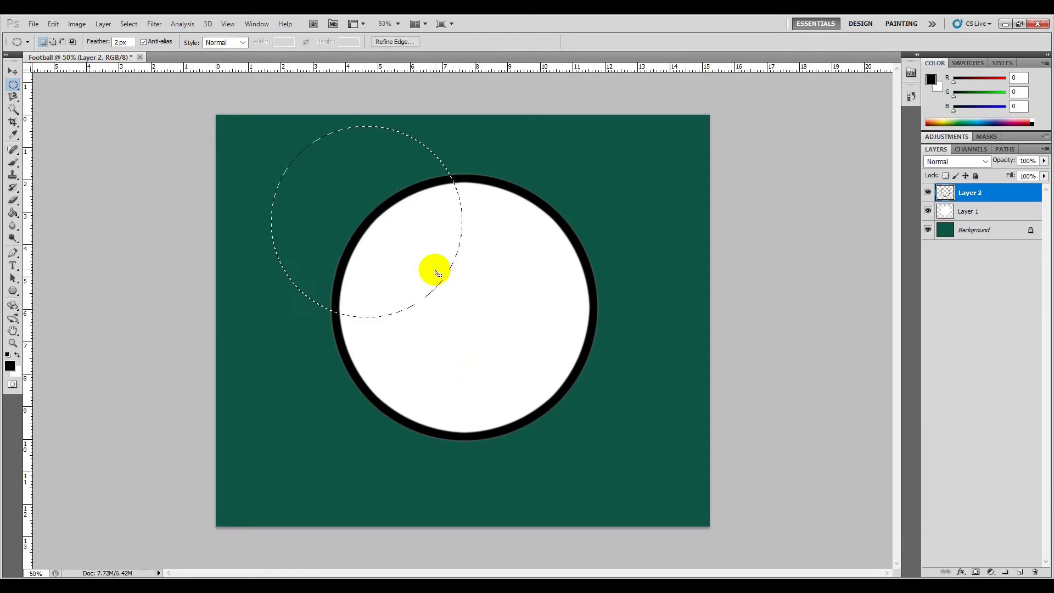
pyautogui.hotkey('ctrl', 'shift', 'Up')
pyautogui.hotkey('ctrl', 'shift', 'Left')
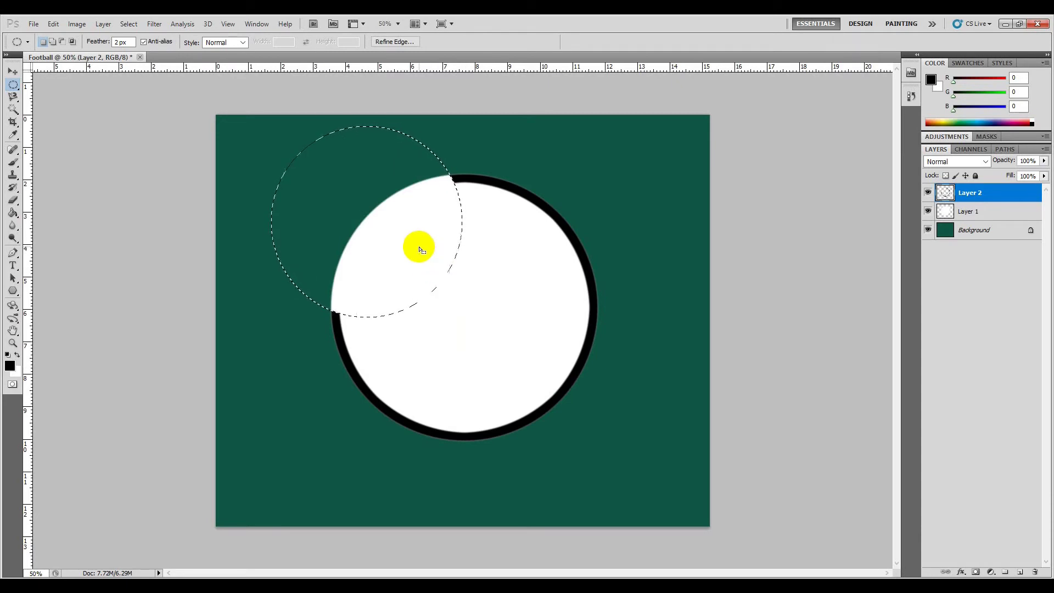
pyautogui.moveTo(397, 247)
pyautogui.mouseDown()
pyautogui.moveTo(609, 310)
pyautogui.moveTo(606, 326)
pyautogui.mouseUp()
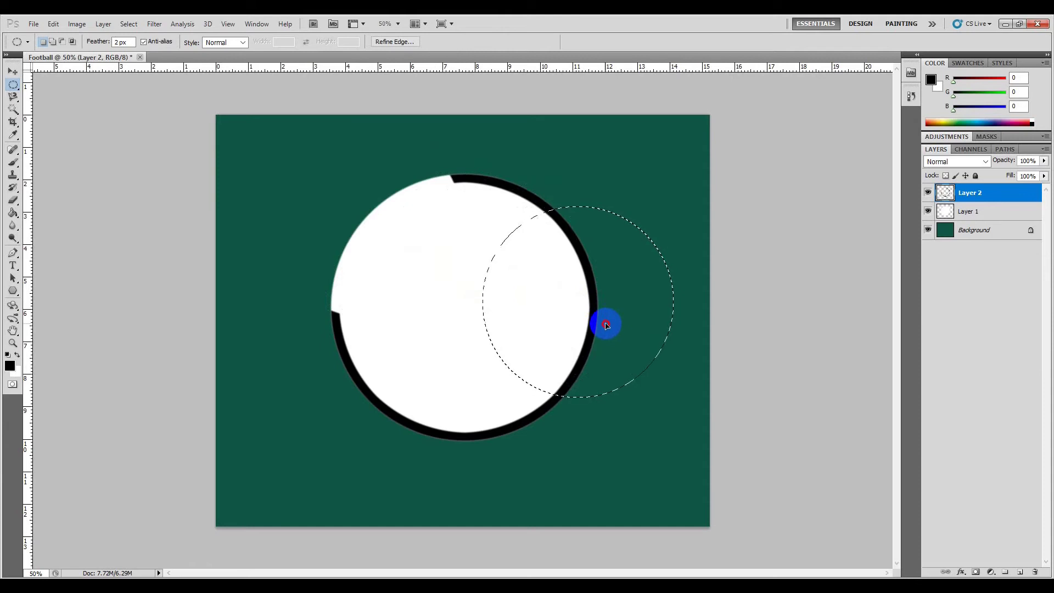
pyautogui.press('Delete')
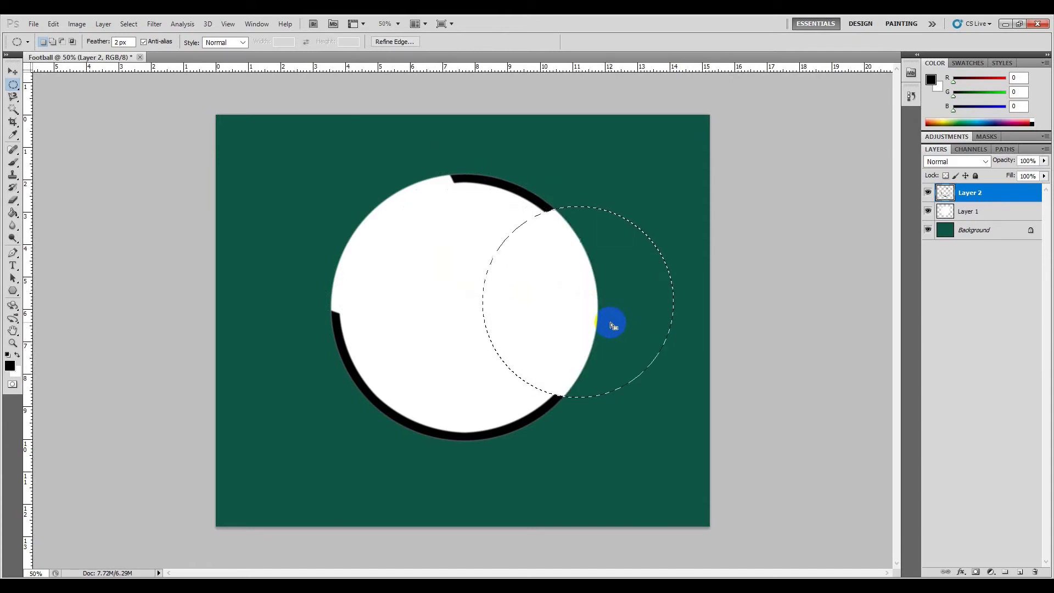
# Erase the ring at the ball's bottom and upper right, deselect, and add Layer 3
pyautogui.moveTo(602, 324)
pyautogui.mouseDown()
pyautogui.moveTo(435, 475)
pyautogui.moveTo(445, 484)
pyautogui.mouseUp()
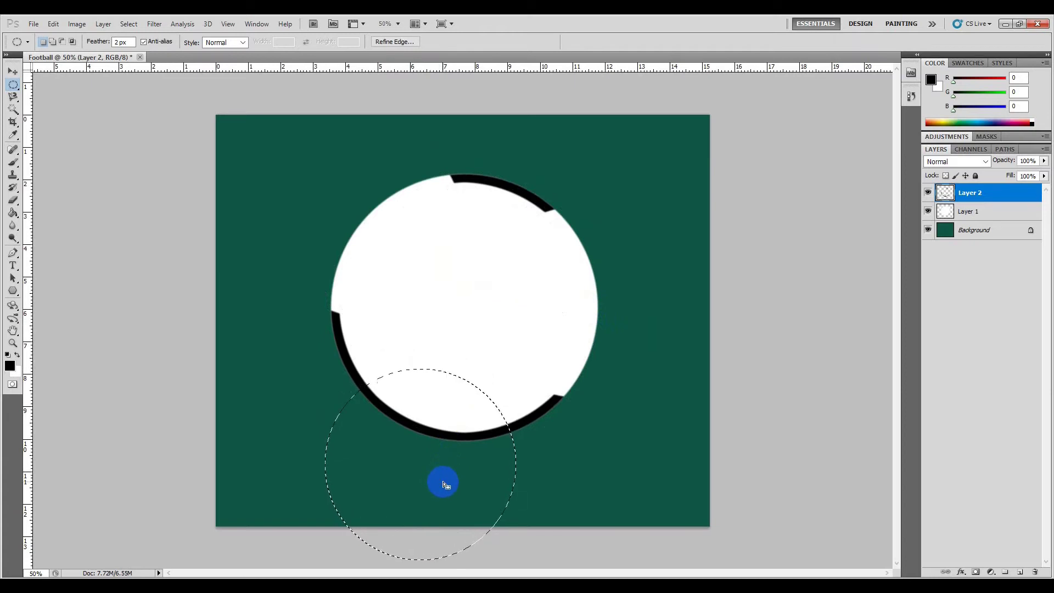
pyautogui.press('Delete')
pyautogui.moveTo(450, 444)
pyautogui.mouseDown()
pyautogui.moveTo(558, 351)
pyautogui.moveTo(604, 229)
pyautogui.moveTo(644, 210)
pyautogui.mouseUp()
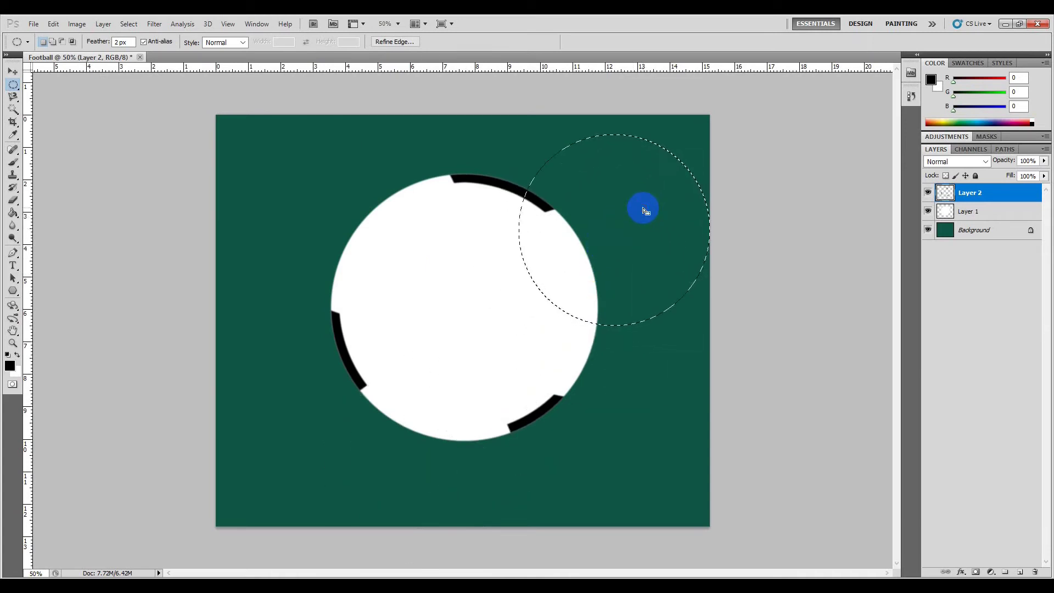
pyautogui.press('Delete')
pyautogui.moveTo(630, 228); pyautogui.dragTo(377, 158)
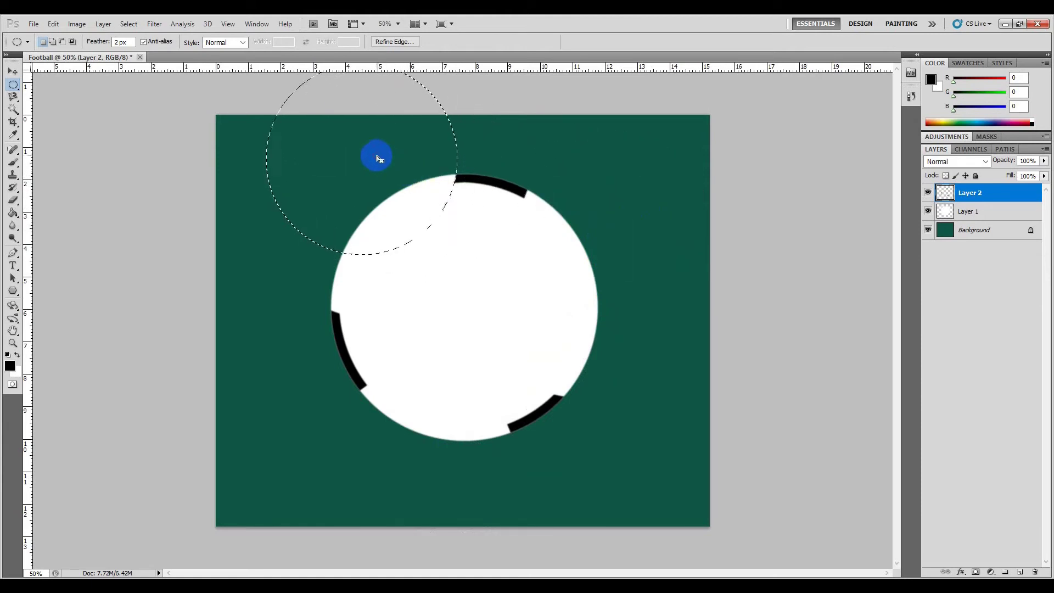
pyautogui.click(376, 156)
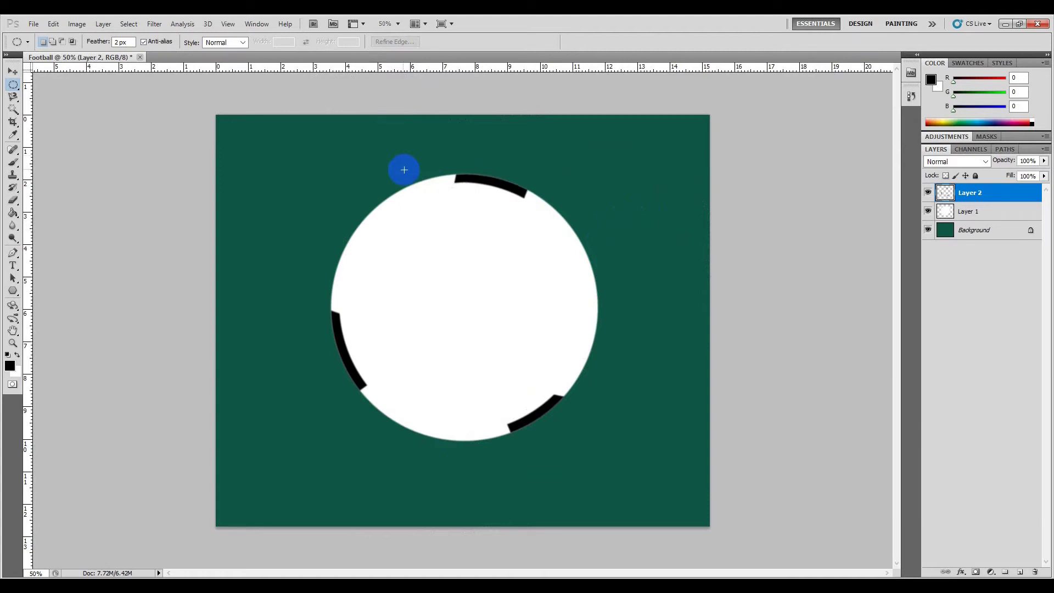
pyautogui.click(1019, 572)
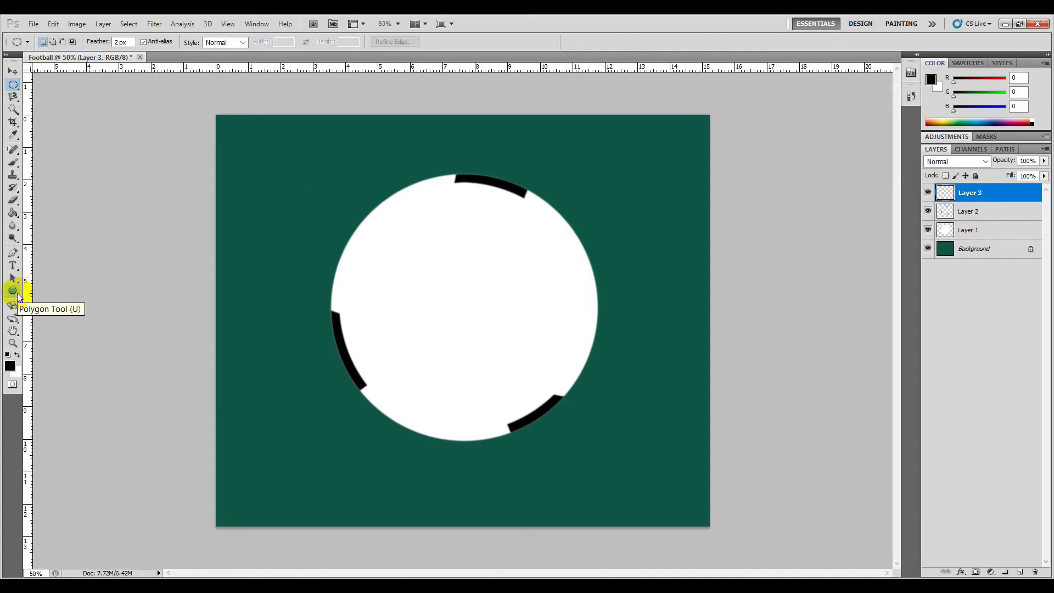
# Draw a black 5-sided polygon straddling the top edge of the white ball
pyautogui.click(18, 296)
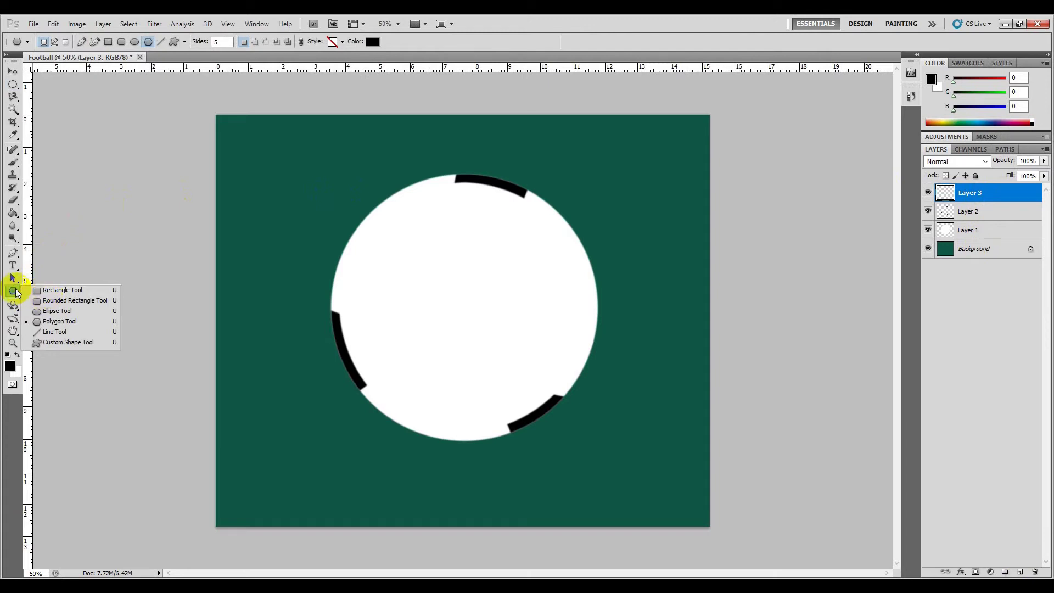
pyautogui.click(65, 322)
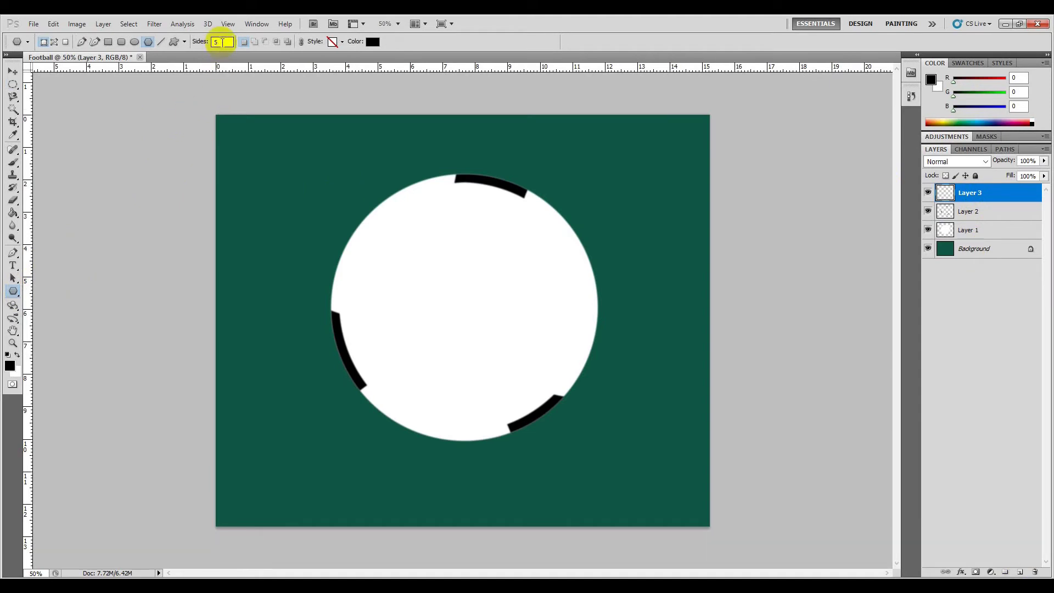
pyautogui.click(347, 190)
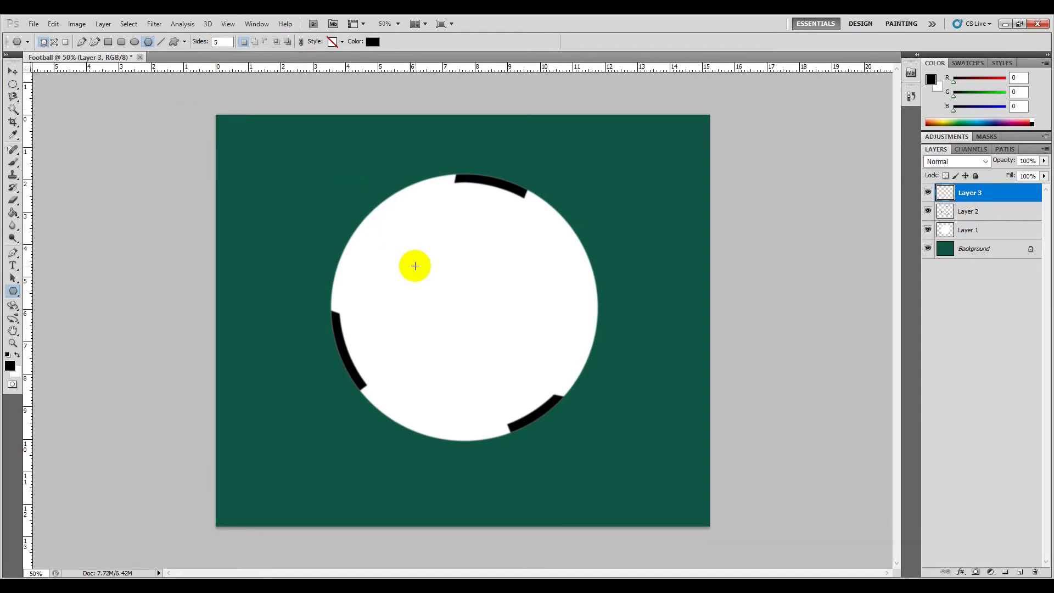
pyautogui.click(455, 179)
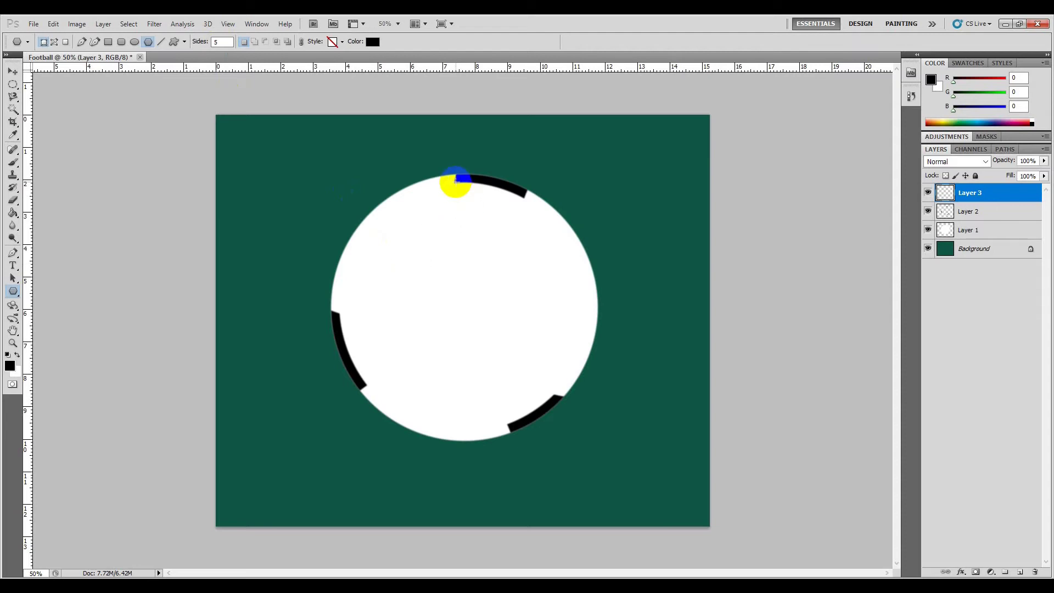
pyautogui.moveTo(456, 181); pyautogui.dragTo(497, 240)
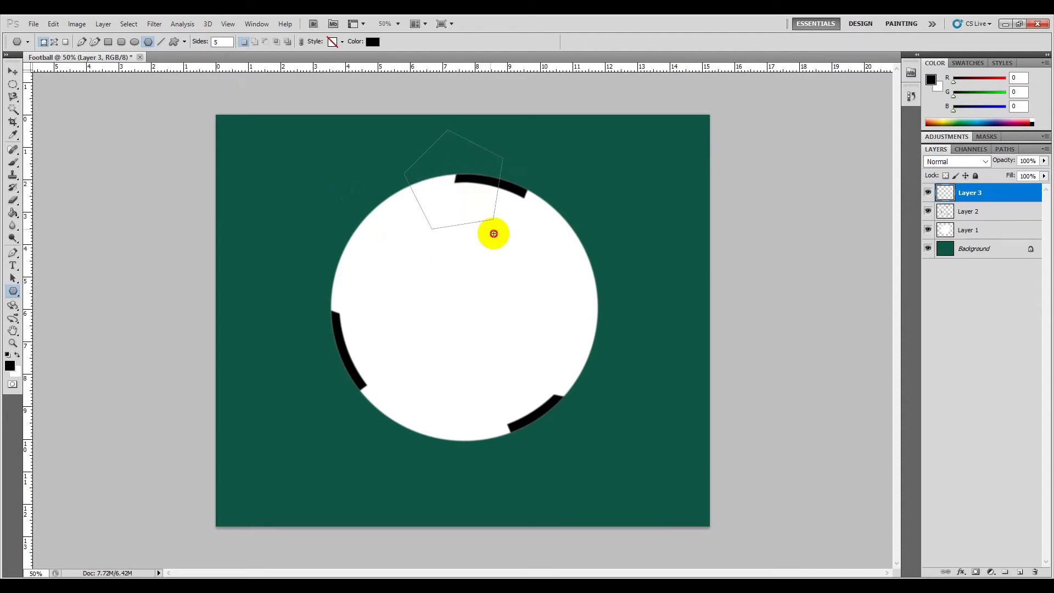
pyautogui.moveTo(497, 239); pyautogui.dragTo(499, 240)
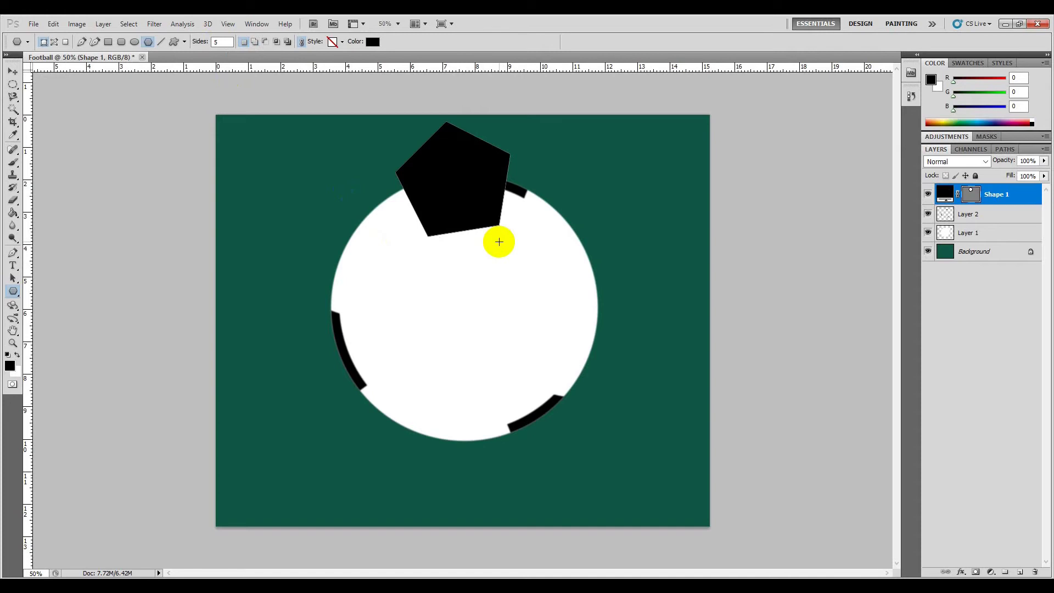
pyautogui.click(464, 190)
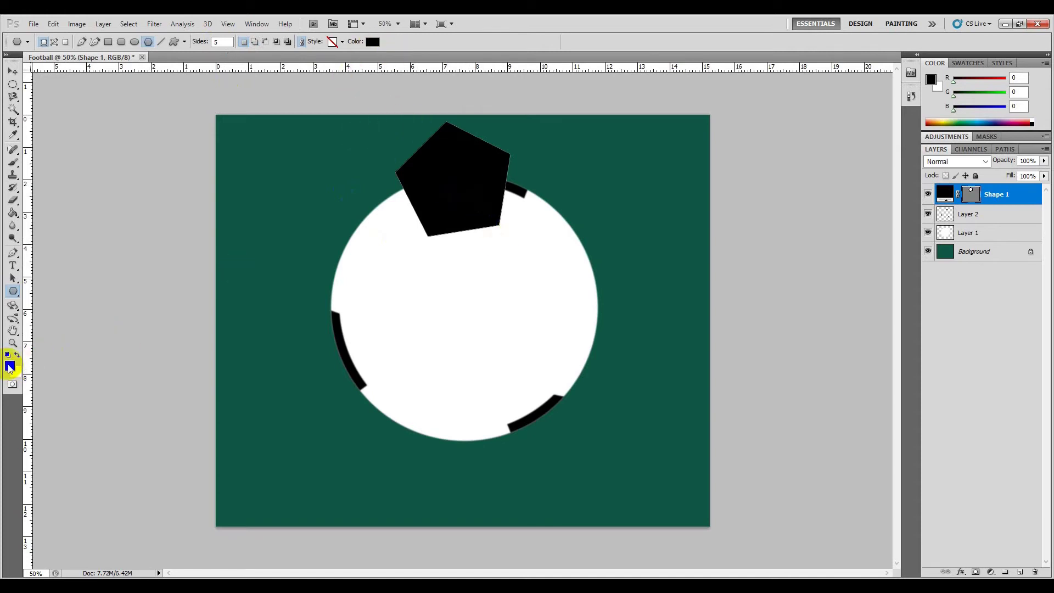
pyautogui.click(489, 212)
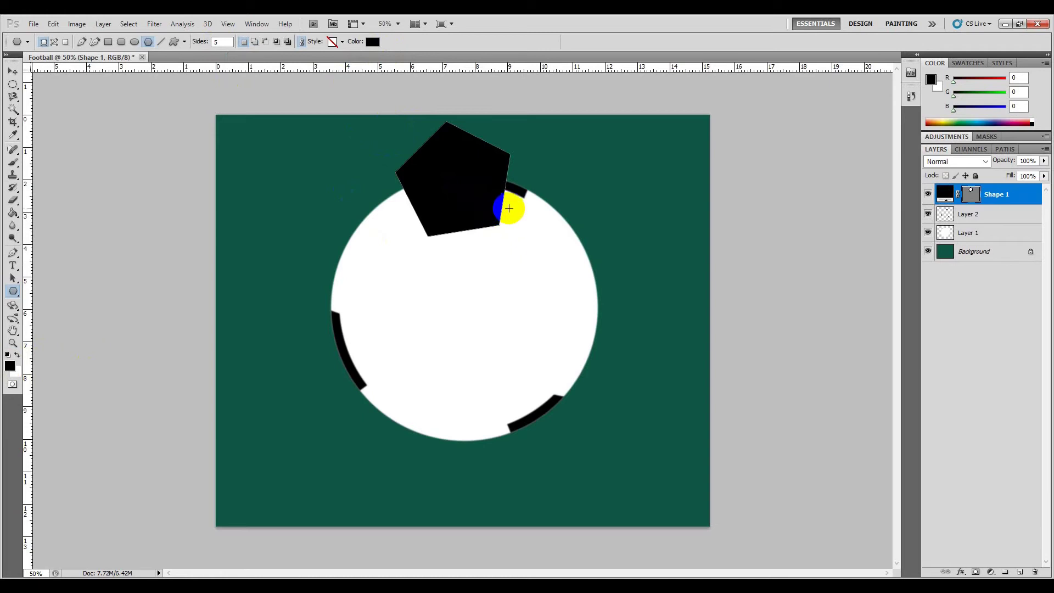
# Move the pentagon onto the ball's upper-left and scale it to about 79.5% × 72.8%
pyautogui.click(13, 73)
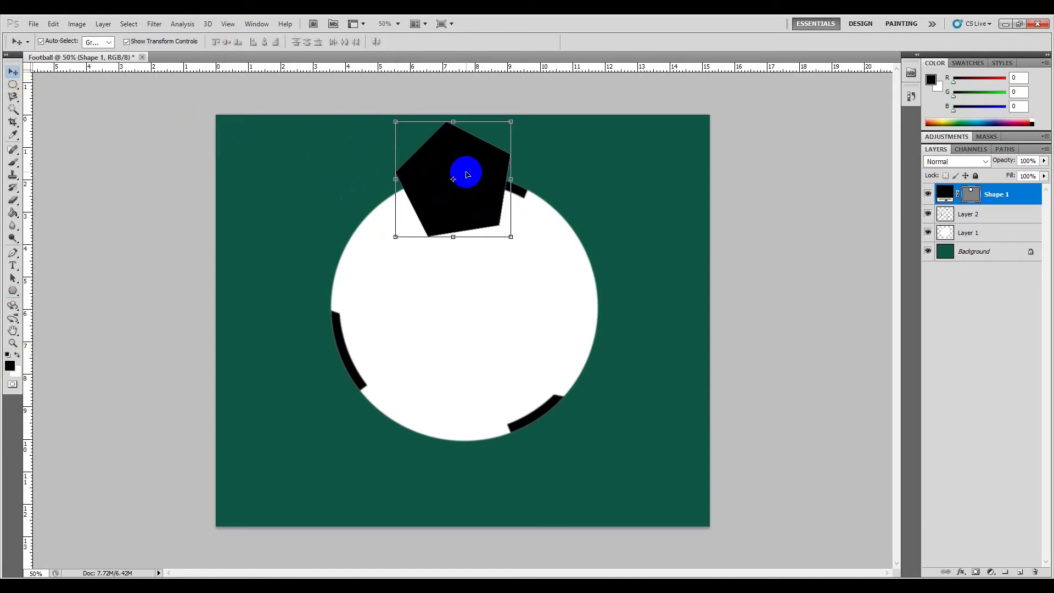
pyautogui.moveTo(469, 174); pyautogui.dragTo(442, 262)
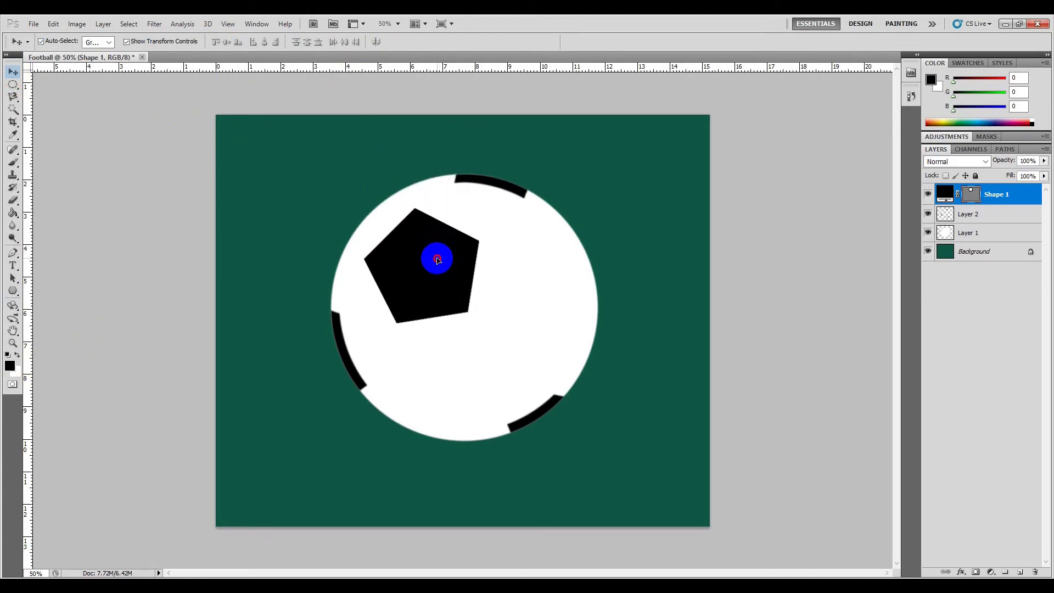
pyautogui.moveTo(442, 262); pyautogui.dragTo(439, 260)
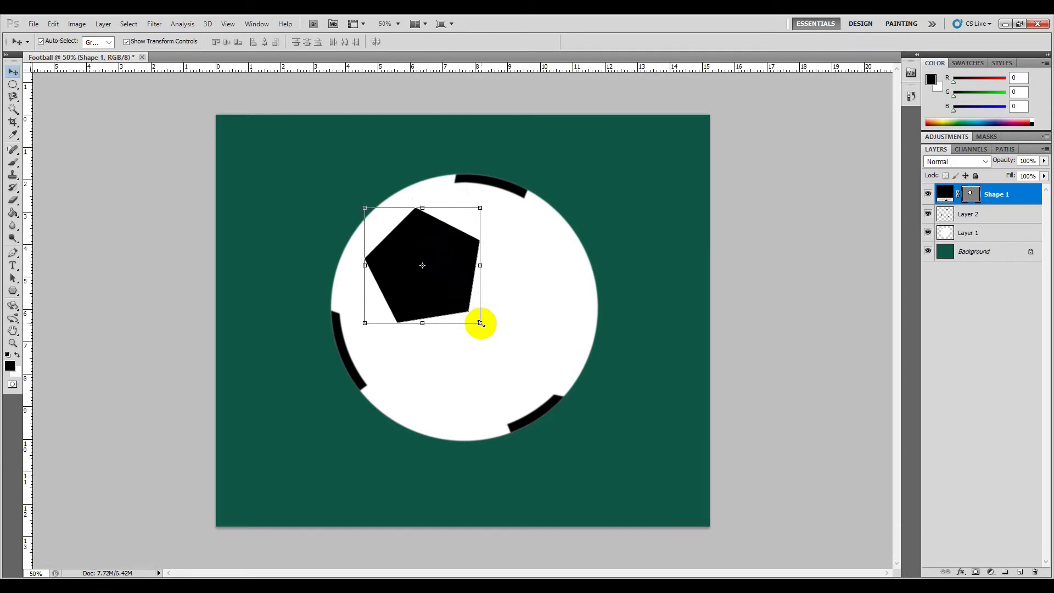
pyautogui.moveTo(481, 323); pyautogui.dragTo(456, 291)
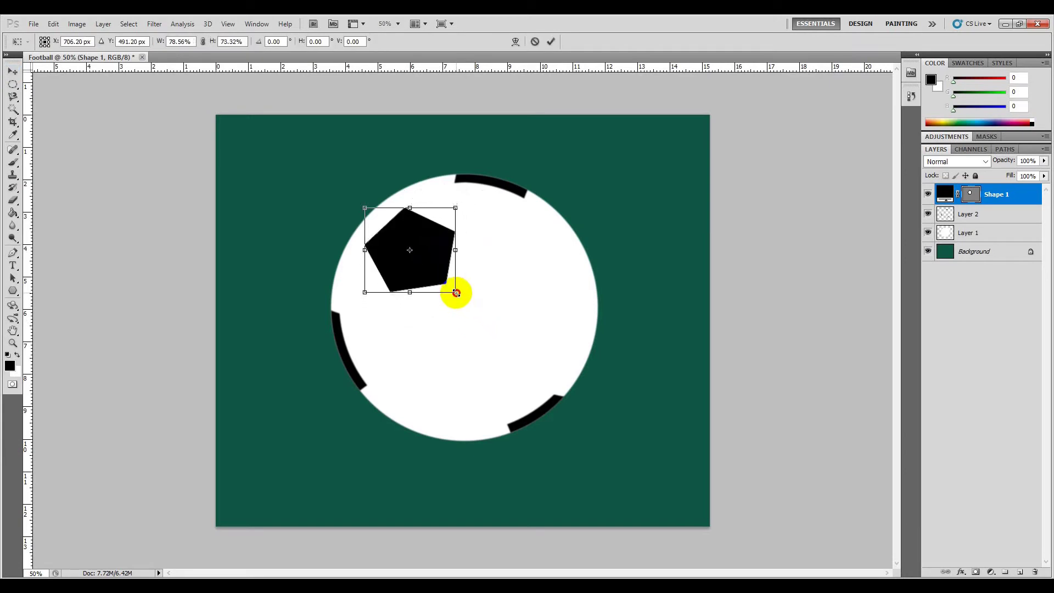
pyautogui.moveTo(439, 242); pyautogui.dragTo(447, 249)
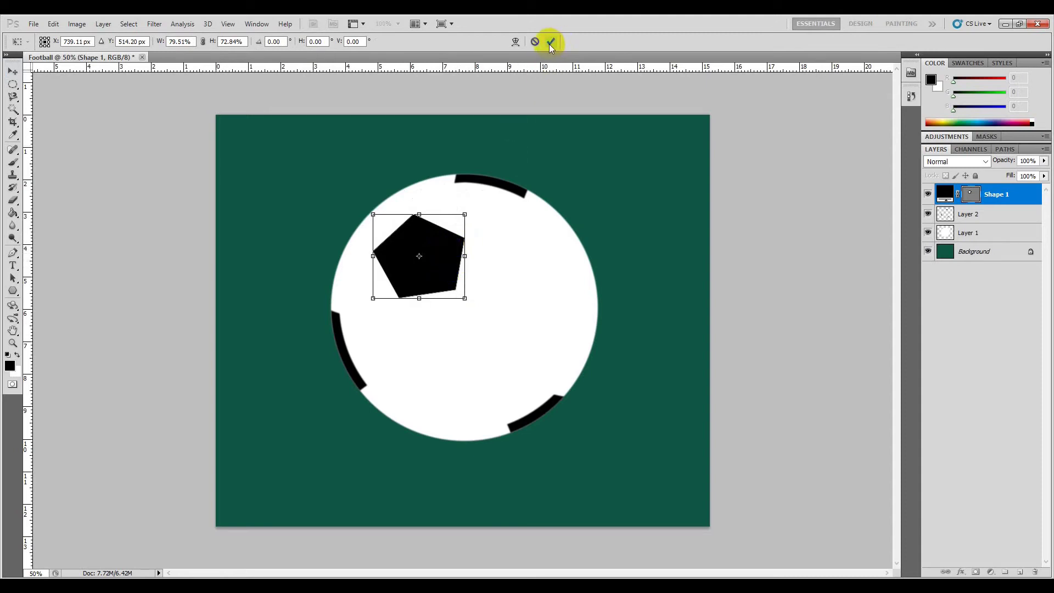
pyautogui.click(464, 257)
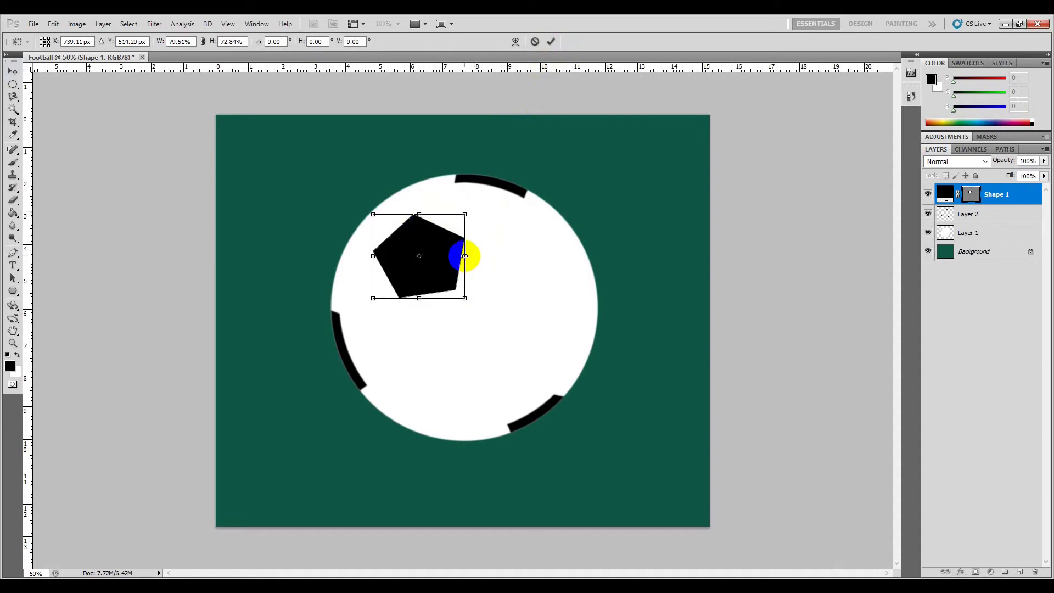
# Distort the pentagon to about 16° tilt at 78.8% × 71.8%, then commit the transform
pyautogui.rightClick(464, 256)
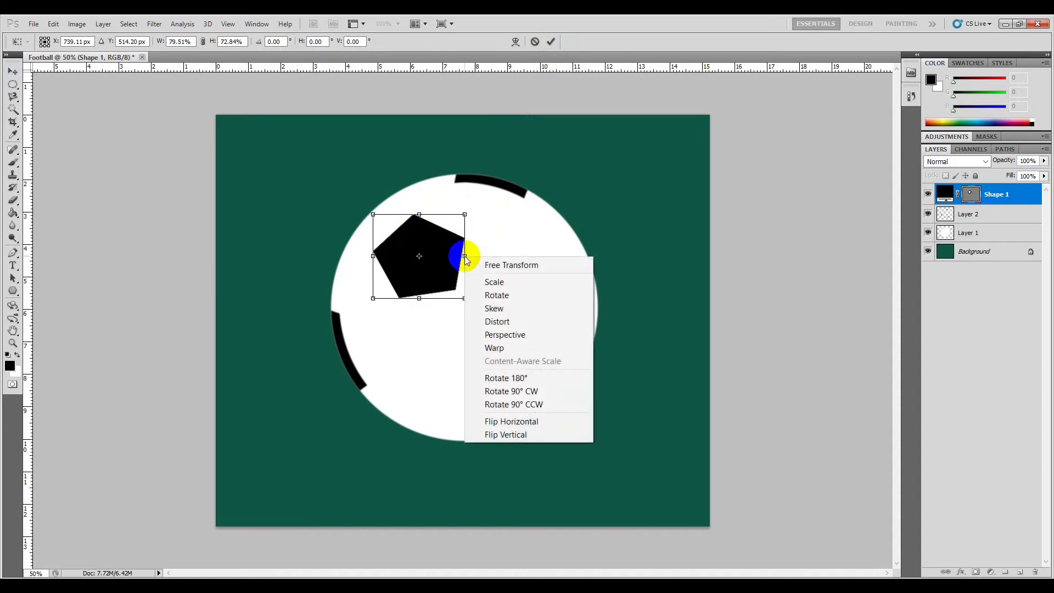
pyautogui.click(507, 321)
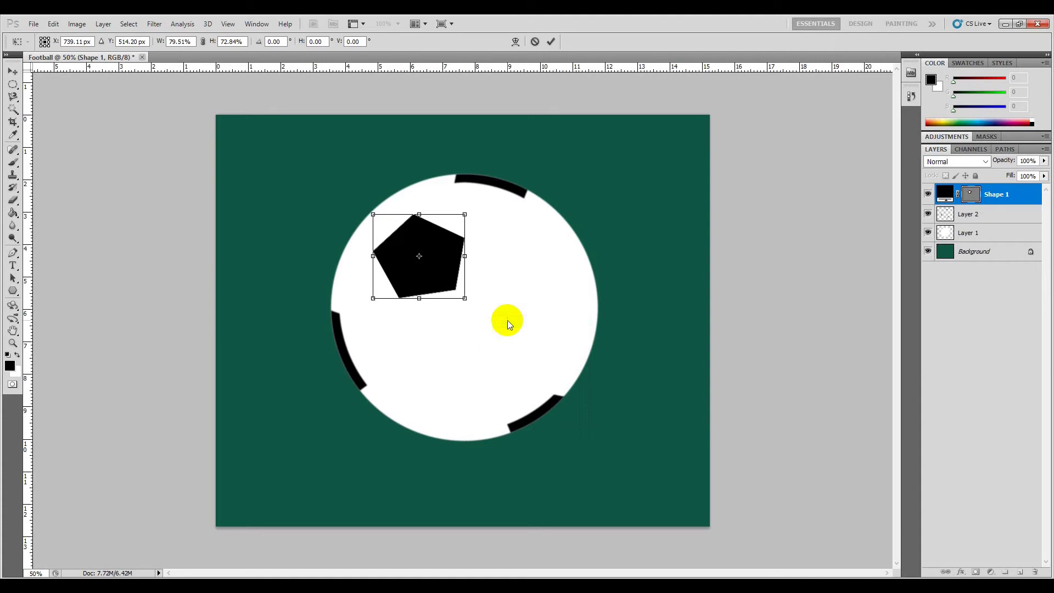
pyautogui.moveTo(415, 301); pyautogui.dragTo(412, 294)
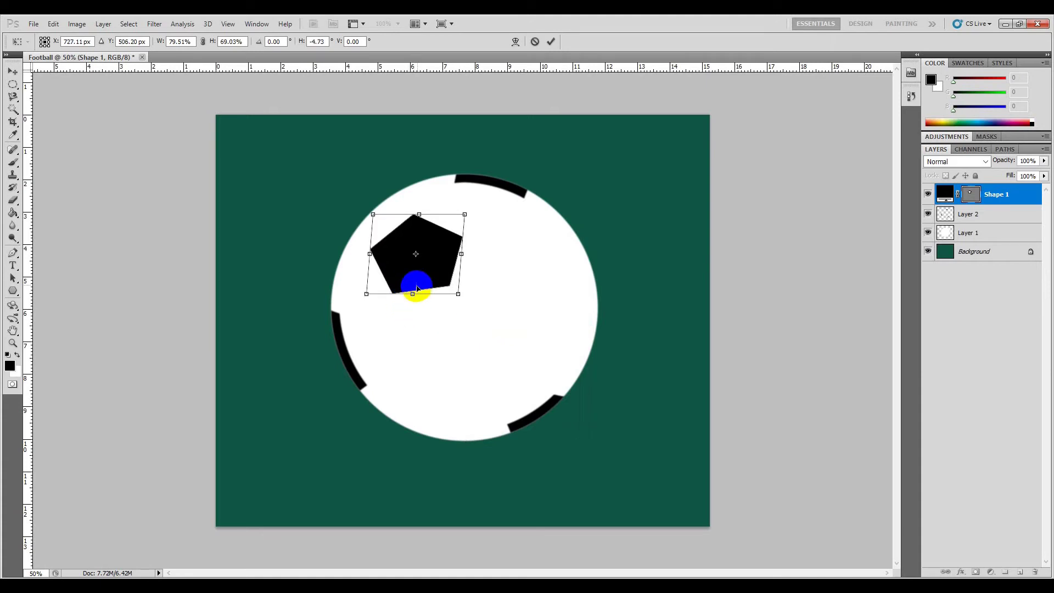
pyautogui.moveTo(418, 214); pyautogui.dragTo(440, 215)
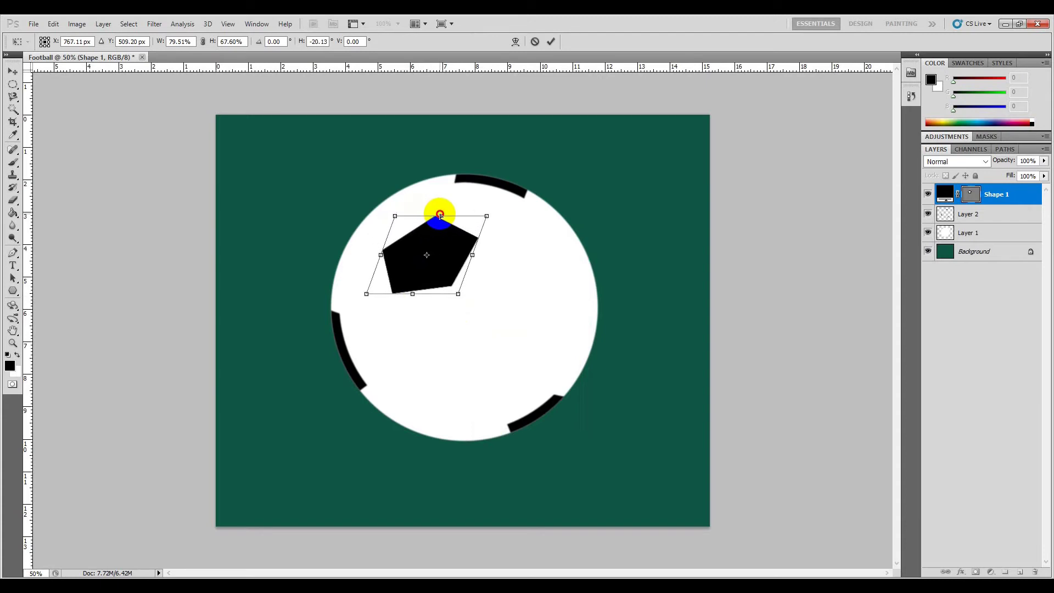
pyautogui.moveTo(380, 253); pyautogui.dragTo(377, 237)
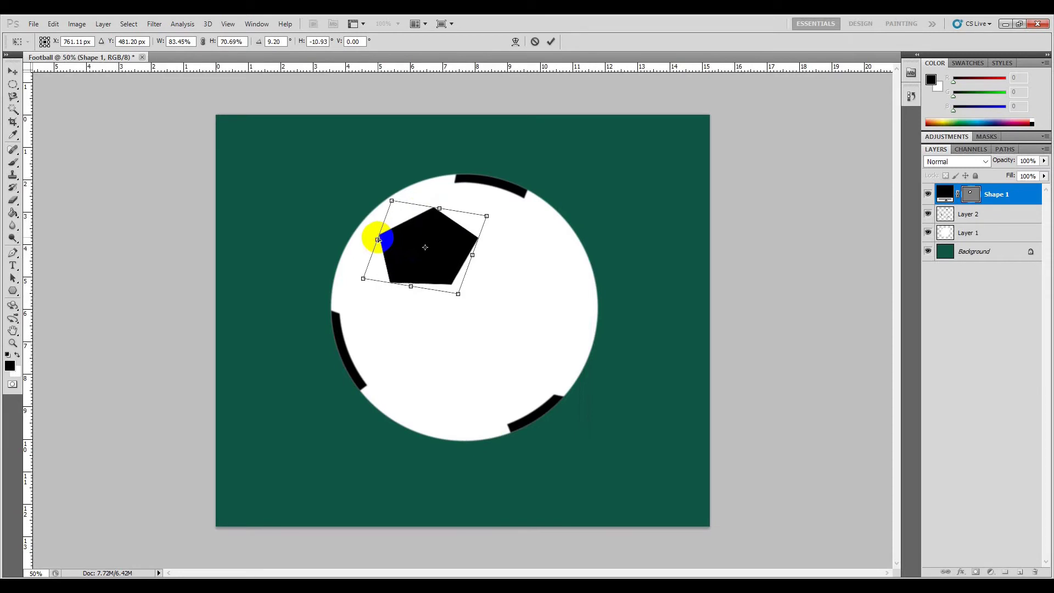
pyautogui.moveTo(474, 256); pyautogui.dragTo(471, 265)
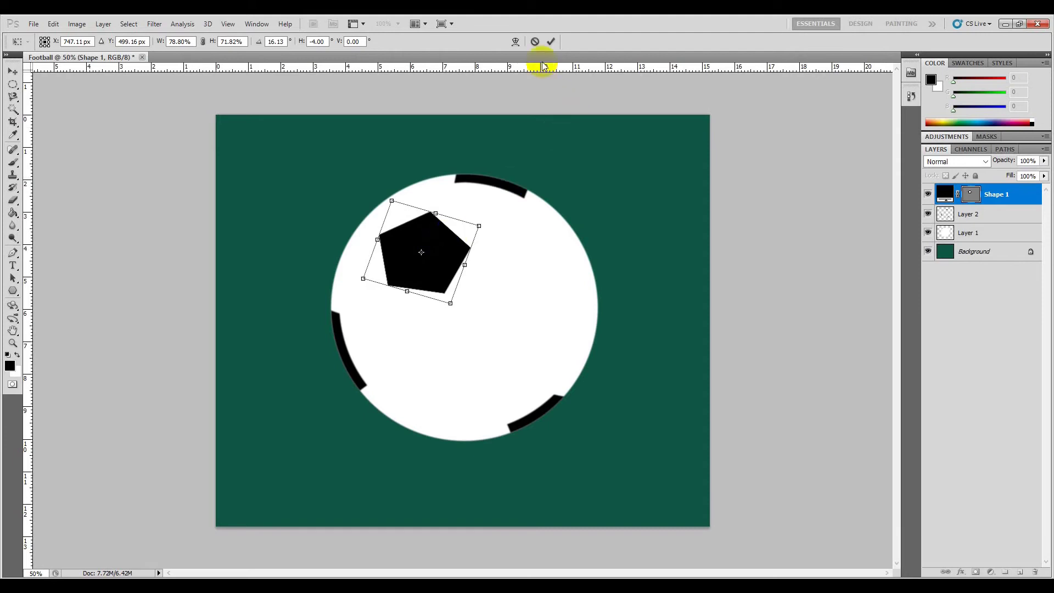
pyautogui.click(551, 41)
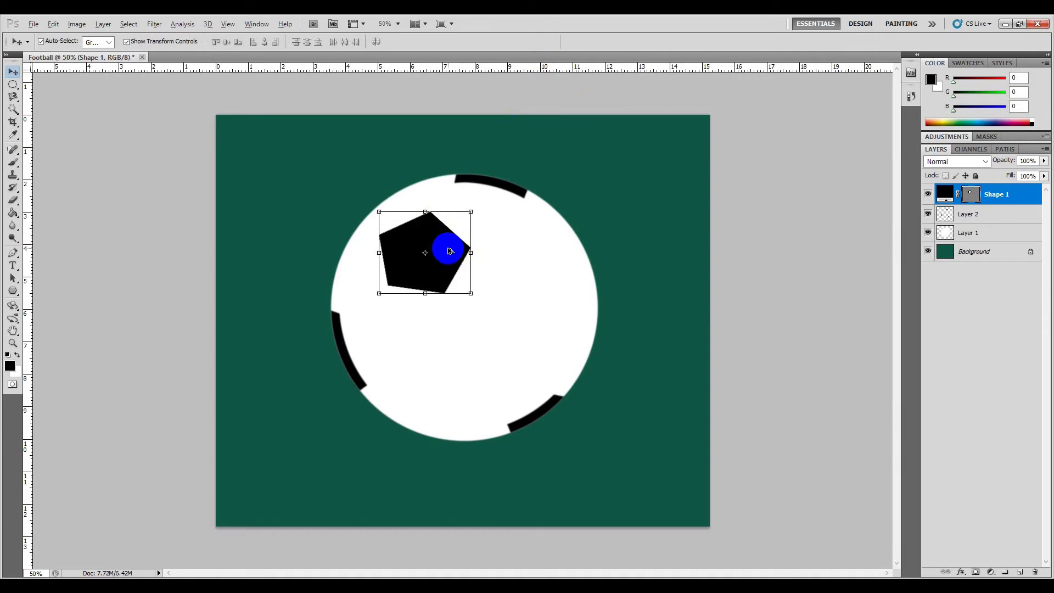
# Duplicate the black pentagon twice, placing one copy lower in the middle of the ball
pyautogui.moveTo(449, 250)
pyautogui.mouseDown()
pyautogui.moveTo(463, 345)
pyautogui.moveTo(476, 354)
pyautogui.moveTo(560, 276)
pyautogui.mouseUp()
pyautogui.hotkey('ctrl', 'j')
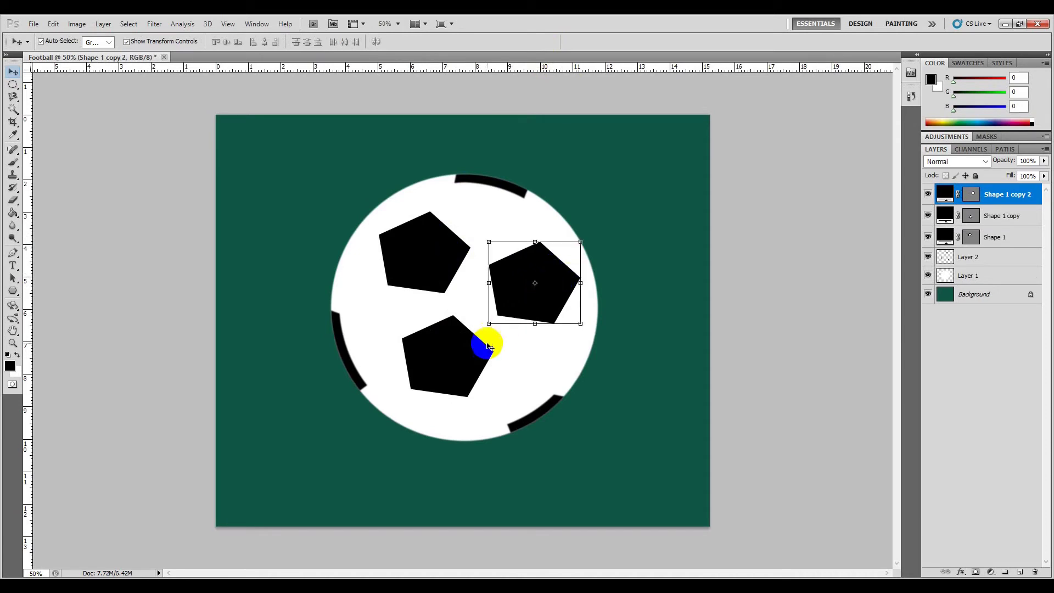
pyautogui.click(435, 369)
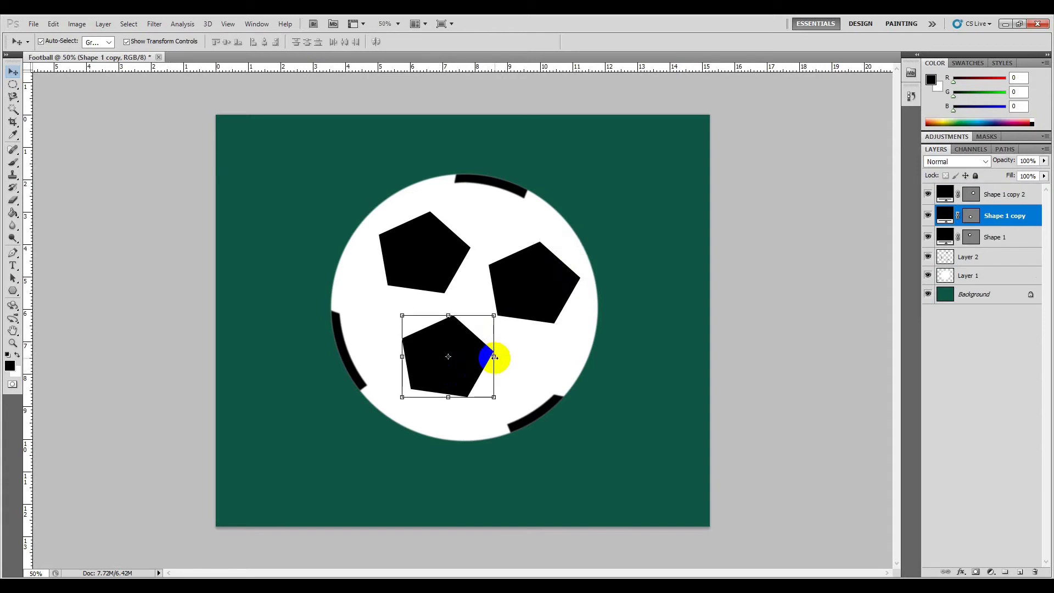
# Distort the lower pentagon (Shape 1 copy) by dragging its corners so it tilts with the ball's curve
pyautogui.rightClick(495, 361)
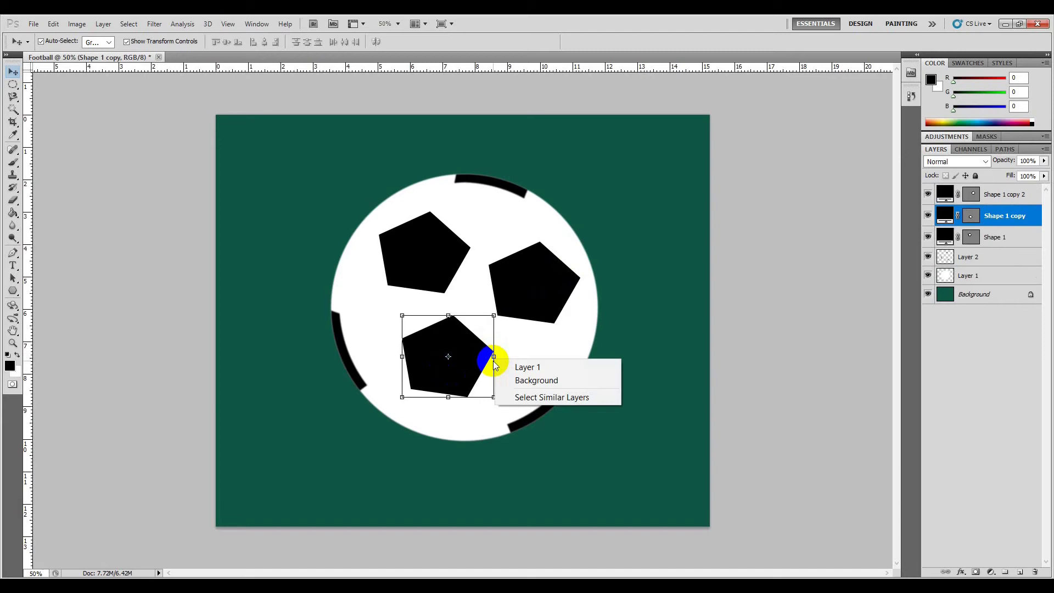
pyautogui.click(467, 358)
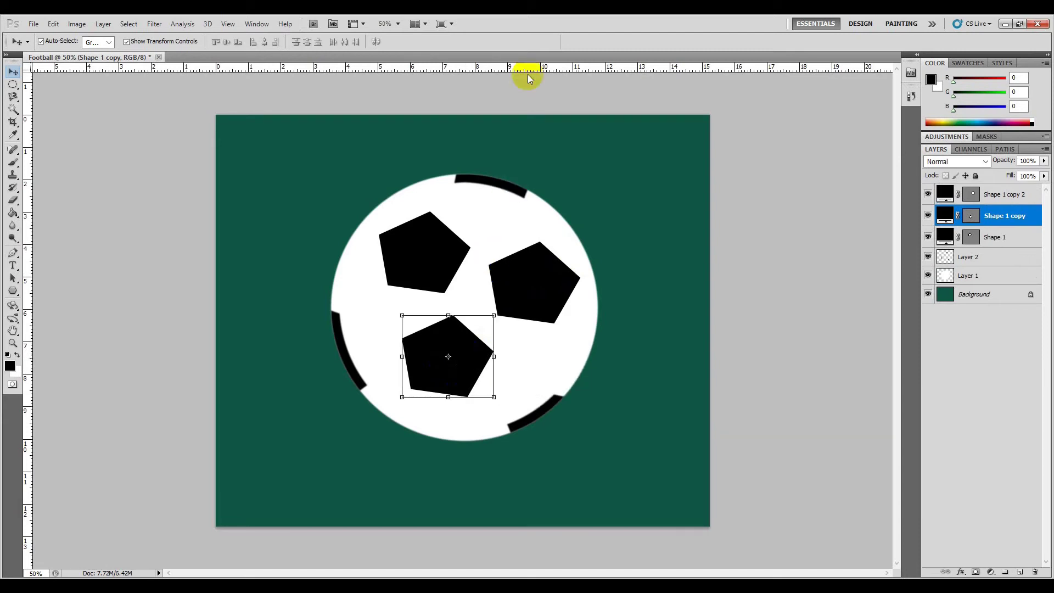
pyautogui.click(488, 355)
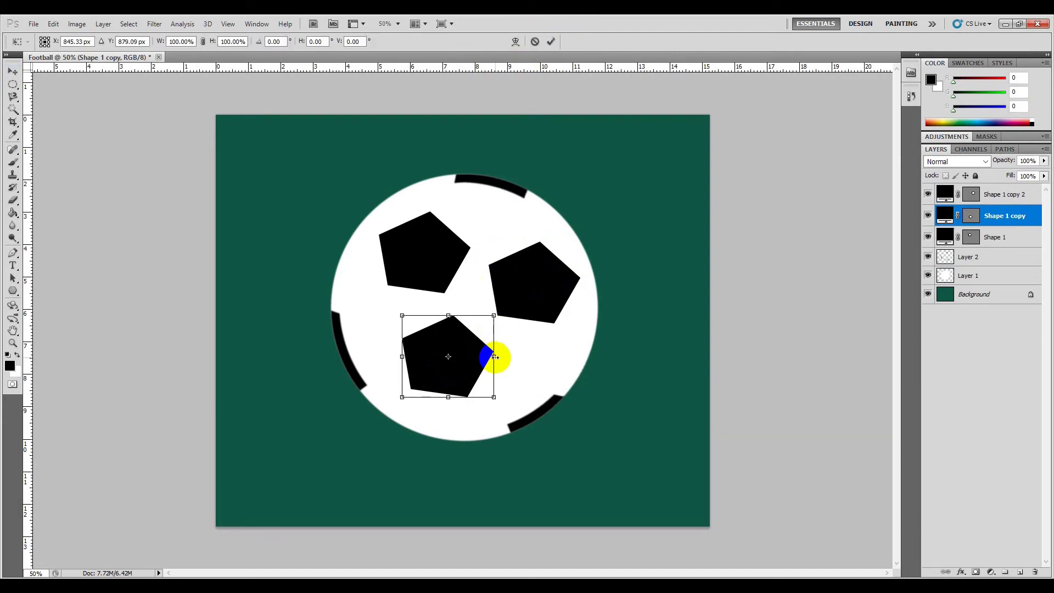
pyautogui.rightClick(494, 356)
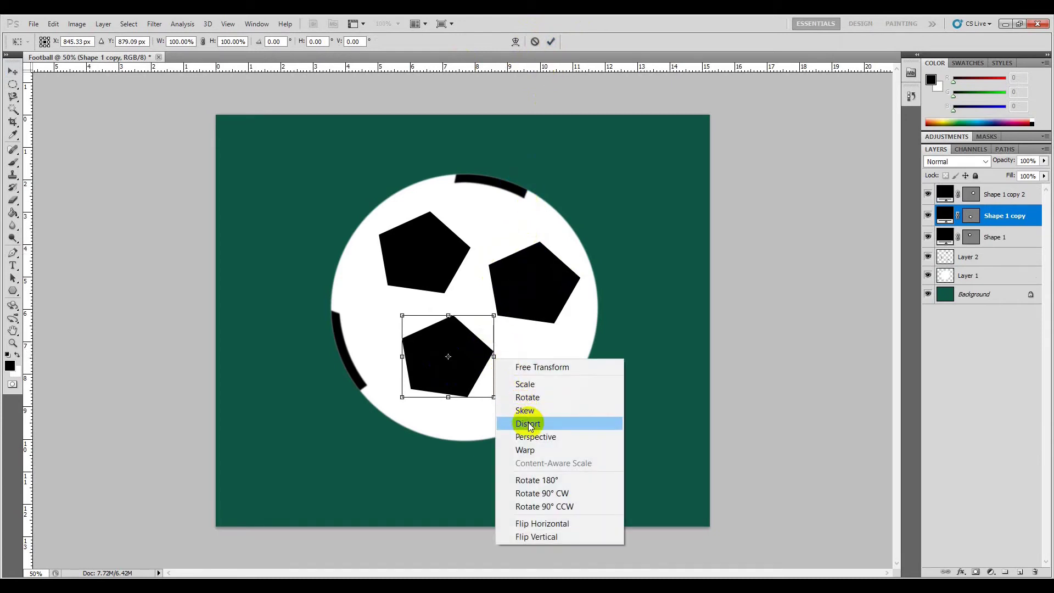
pyautogui.click(524, 423)
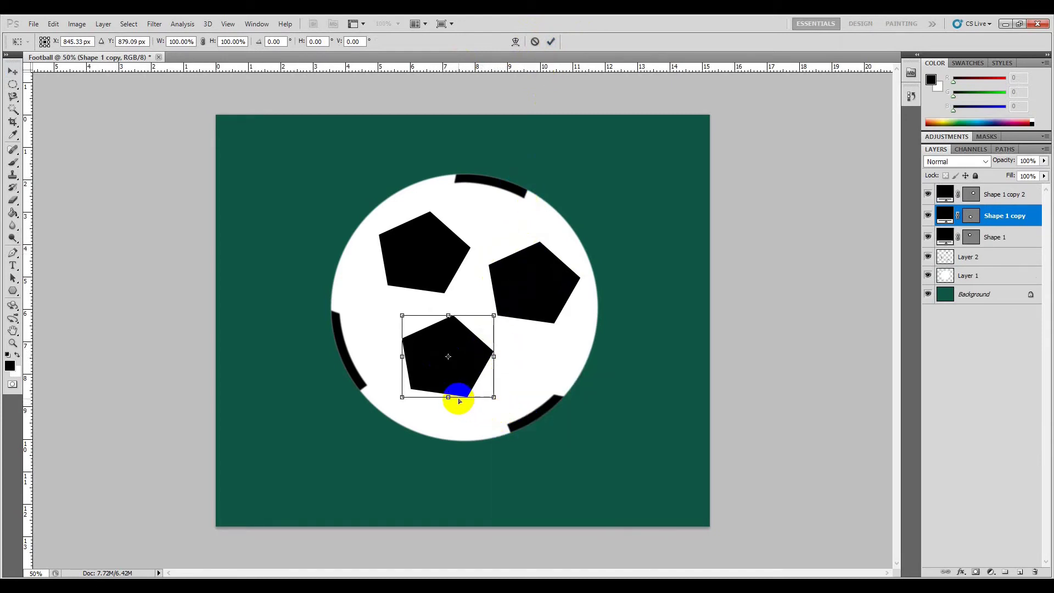
pyautogui.moveTo(448, 396); pyautogui.dragTo(462, 397)
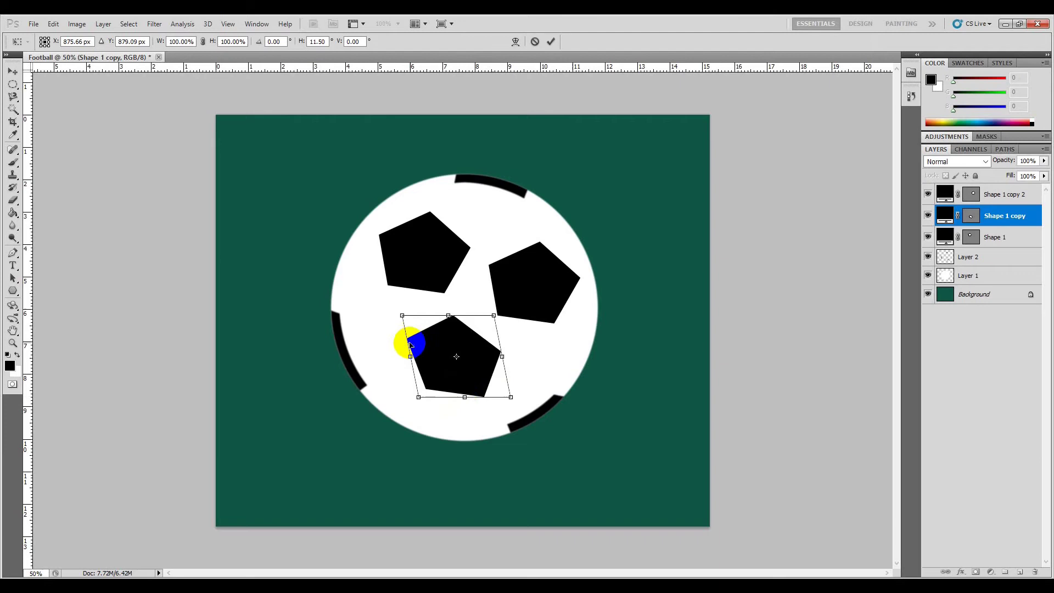
pyautogui.moveTo(402, 317); pyautogui.dragTo(402, 337)
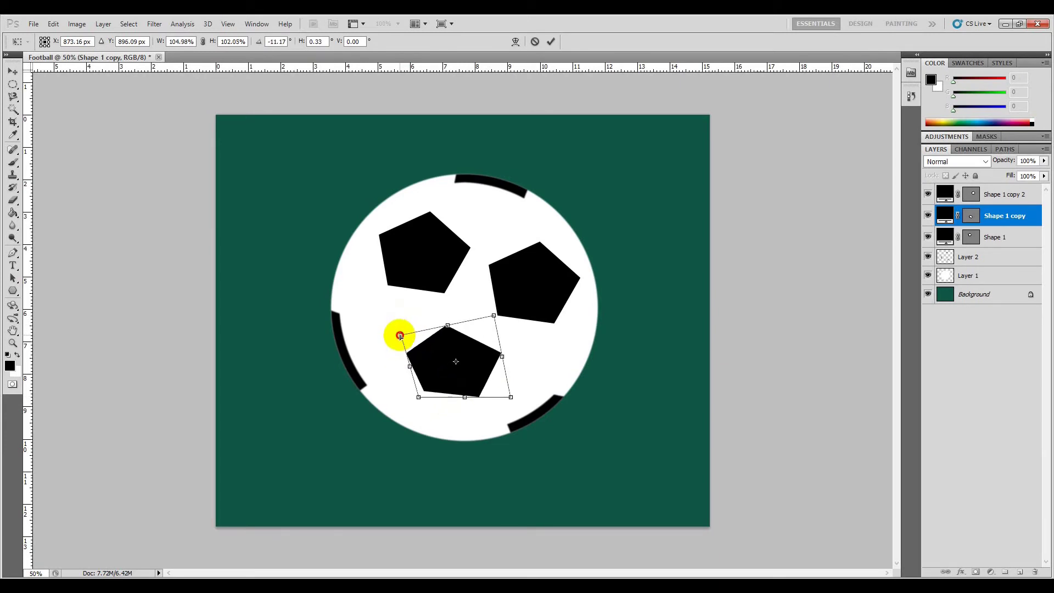
pyautogui.moveTo(449, 326); pyautogui.dragTo(449, 324)
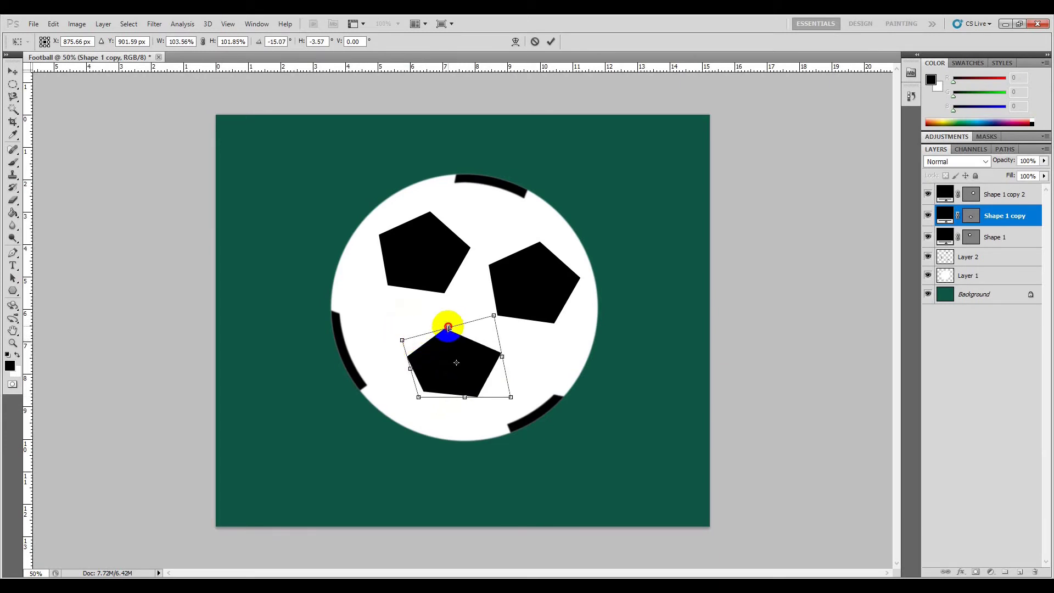
pyautogui.moveTo(502, 354); pyautogui.dragTo(499, 330)
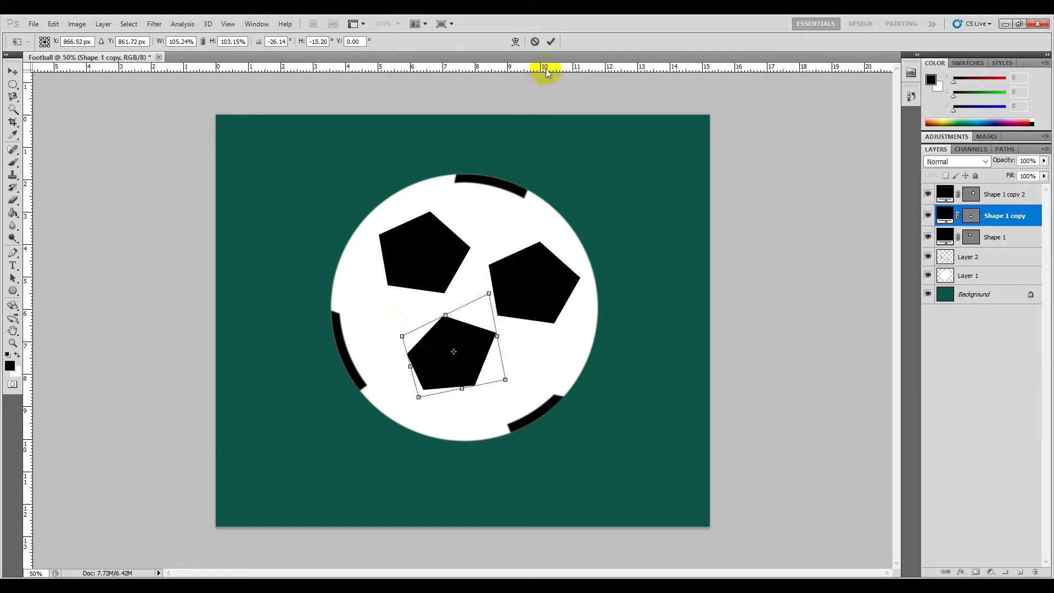
pyautogui.click(551, 42)
pyautogui.click(522, 292)
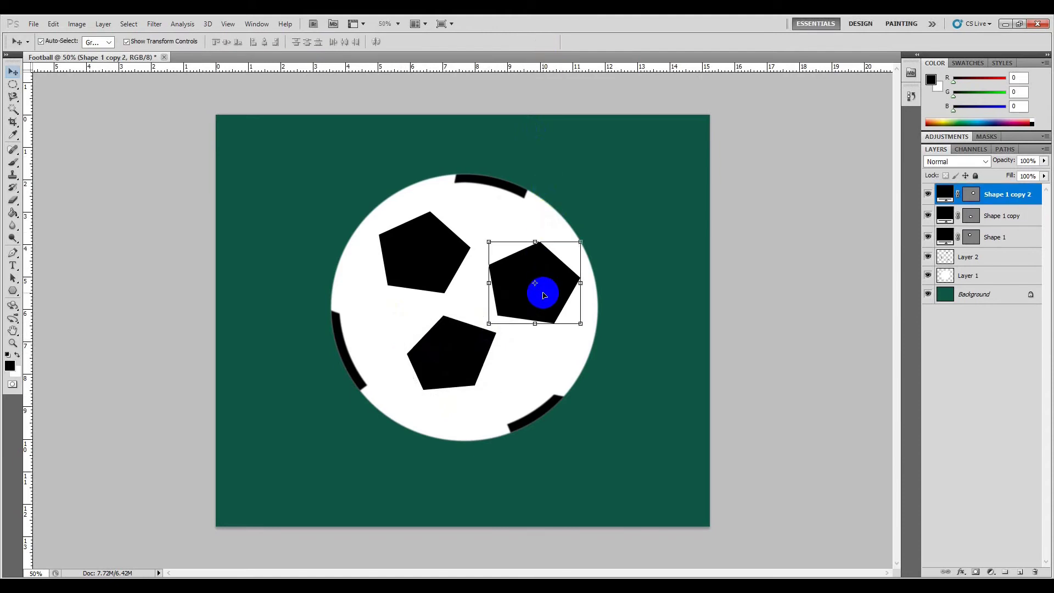
# Distort the right-hand pentagon (Shape 1 copy 2) to about −5.8° tilt at 95.8% × 117.5%
pyautogui.moveTo(542, 292); pyautogui.dragTo(539, 286)
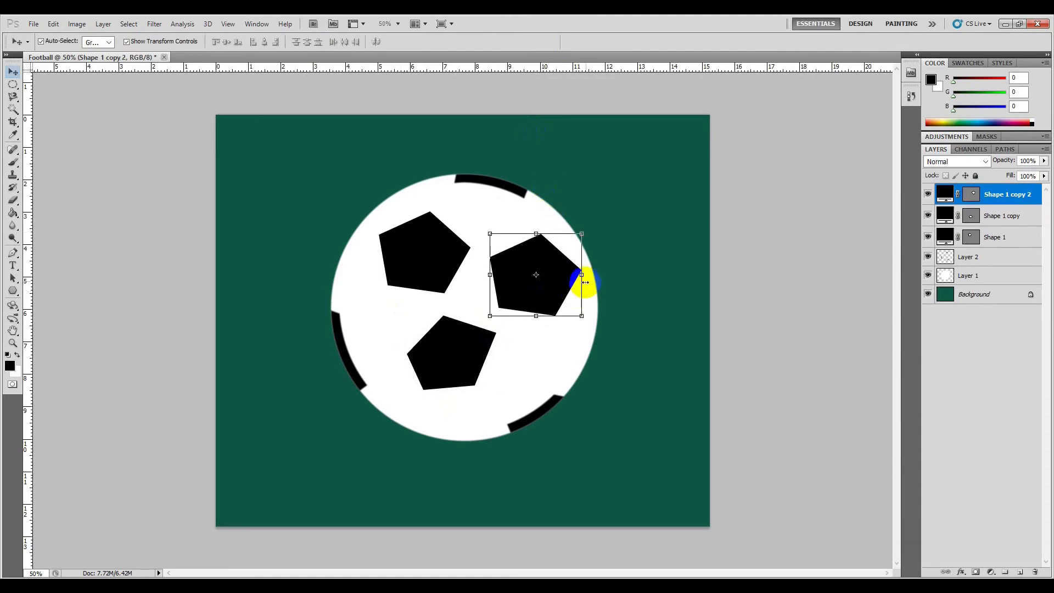
pyautogui.click(583, 275)
pyautogui.rightClick(585, 282)
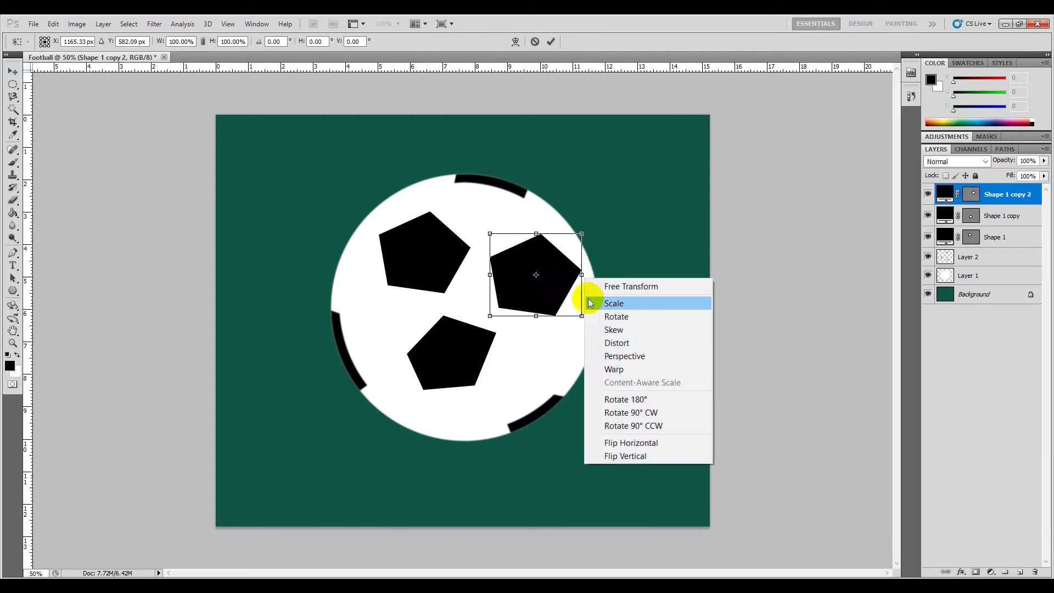
pyautogui.click(610, 345)
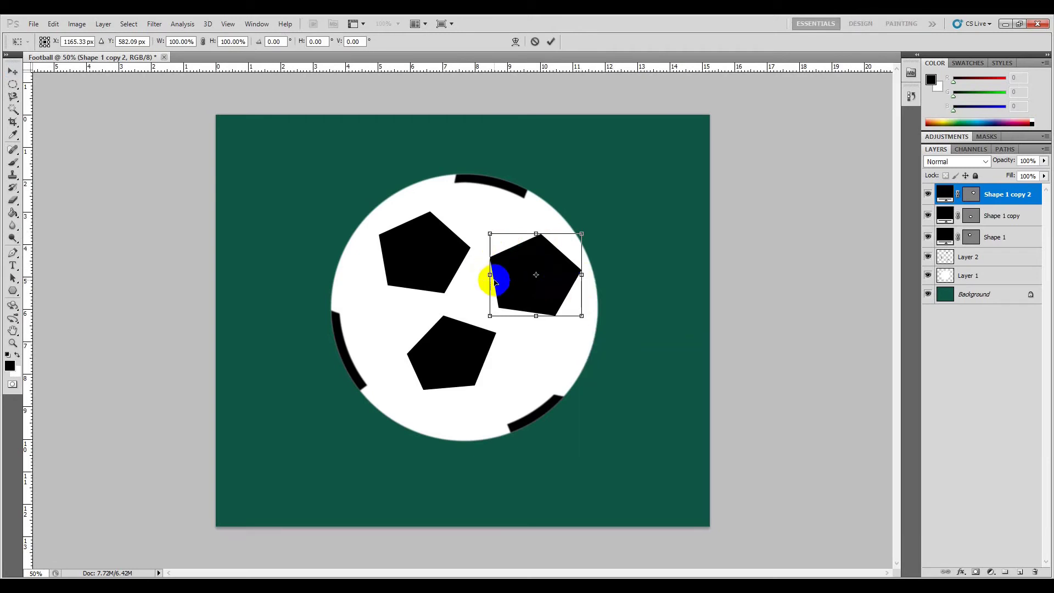
pyautogui.moveTo(490, 316); pyautogui.dragTo(503, 319)
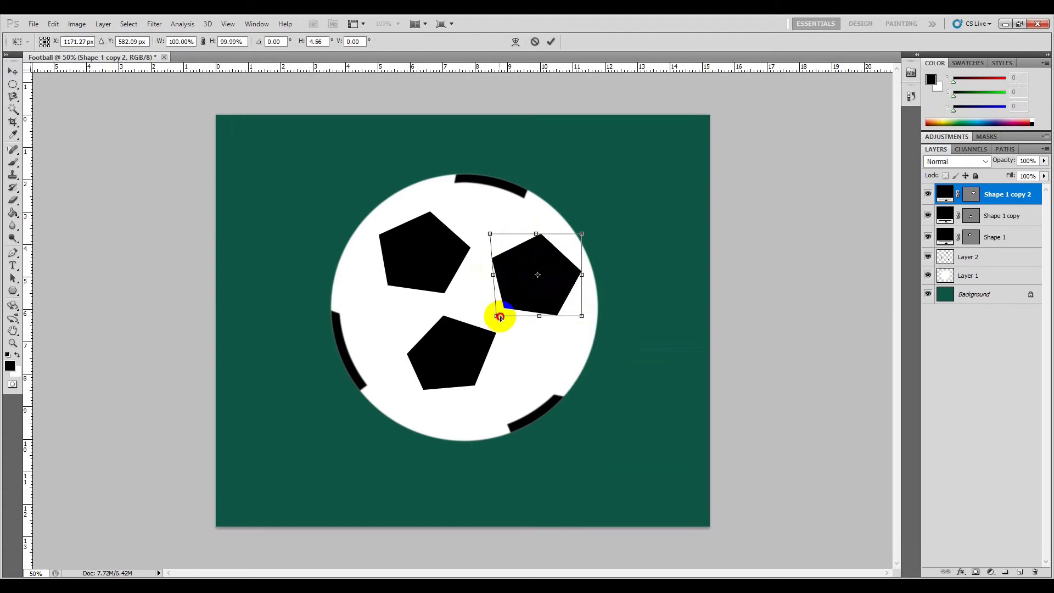
pyautogui.moveTo(489, 233); pyautogui.dragTo(492, 230)
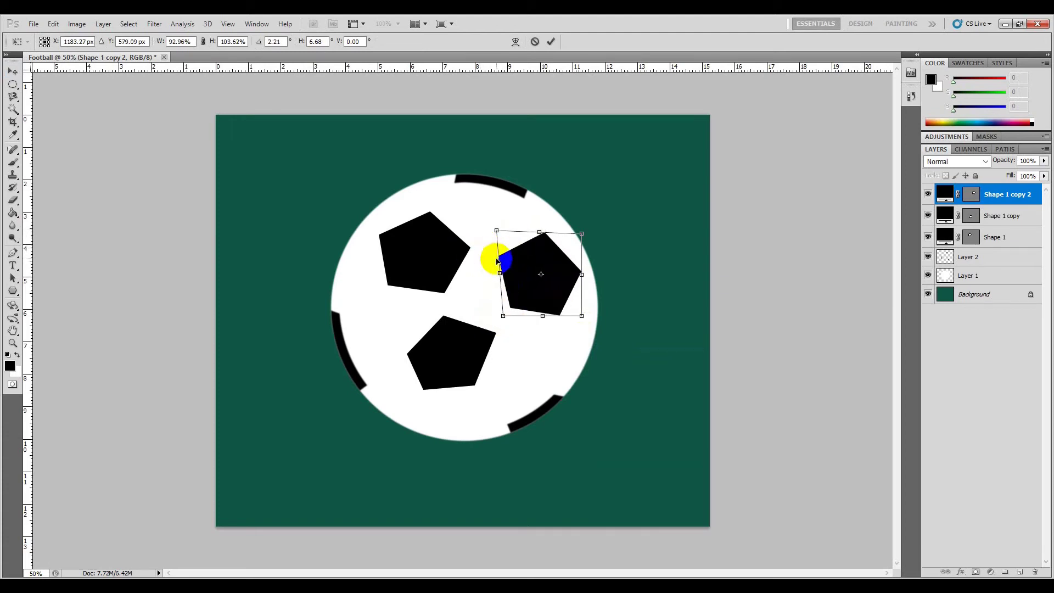
pyautogui.moveTo(539, 232); pyautogui.dragTo(529, 228)
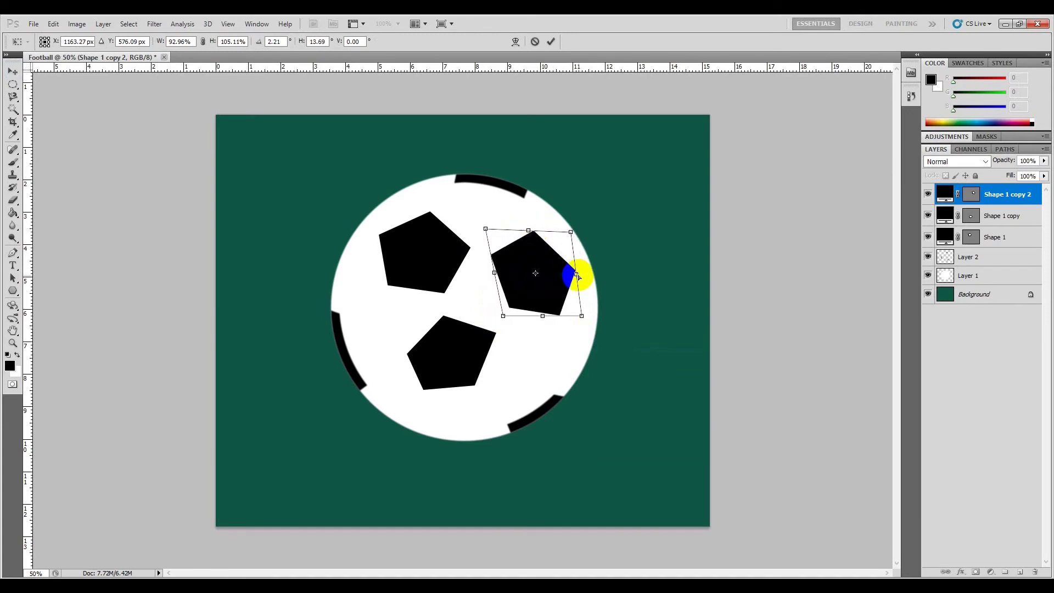
pyautogui.moveTo(571, 273); pyautogui.dragTo(578, 261)
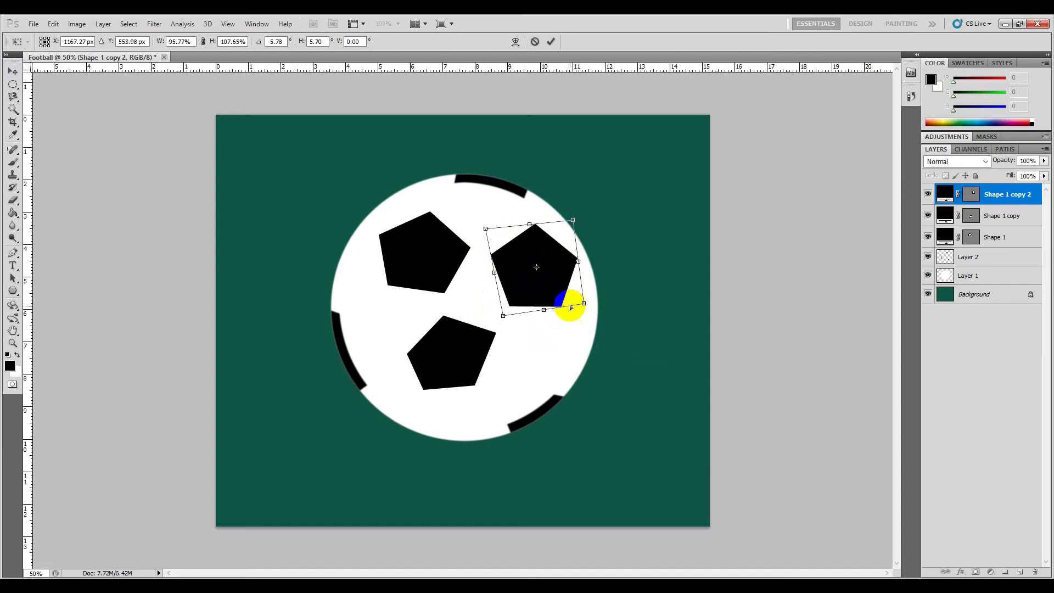
pyautogui.moveTo(582, 304); pyautogui.dragTo(583, 315)
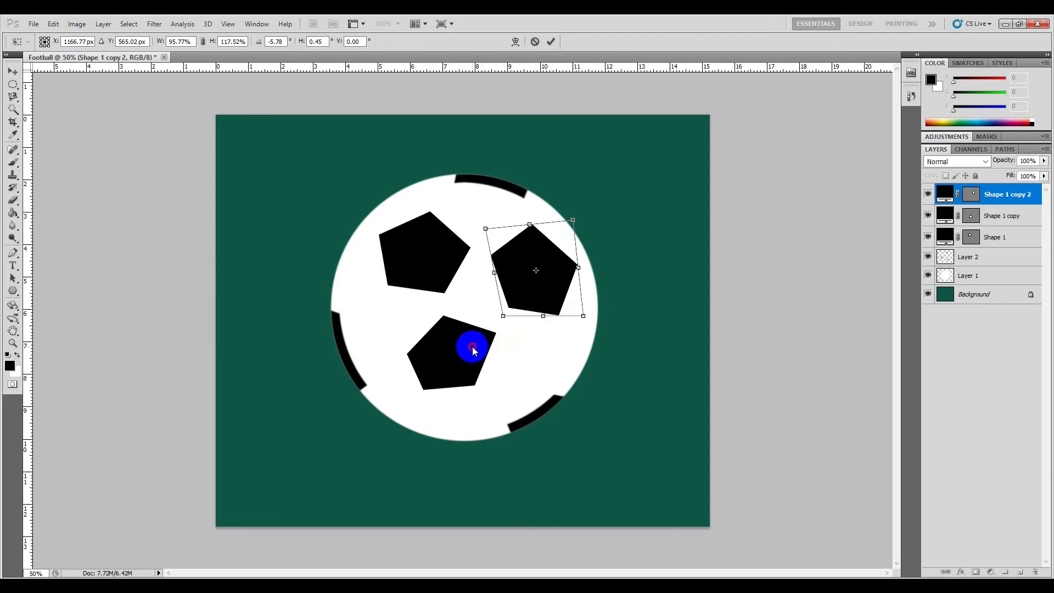
# Commit the right pentagon's distortion and nudge the bottom and right pentagons slightly lower
pyautogui.click(550, 42)
pyautogui.moveTo(460, 346); pyautogui.dragTo(455, 364)
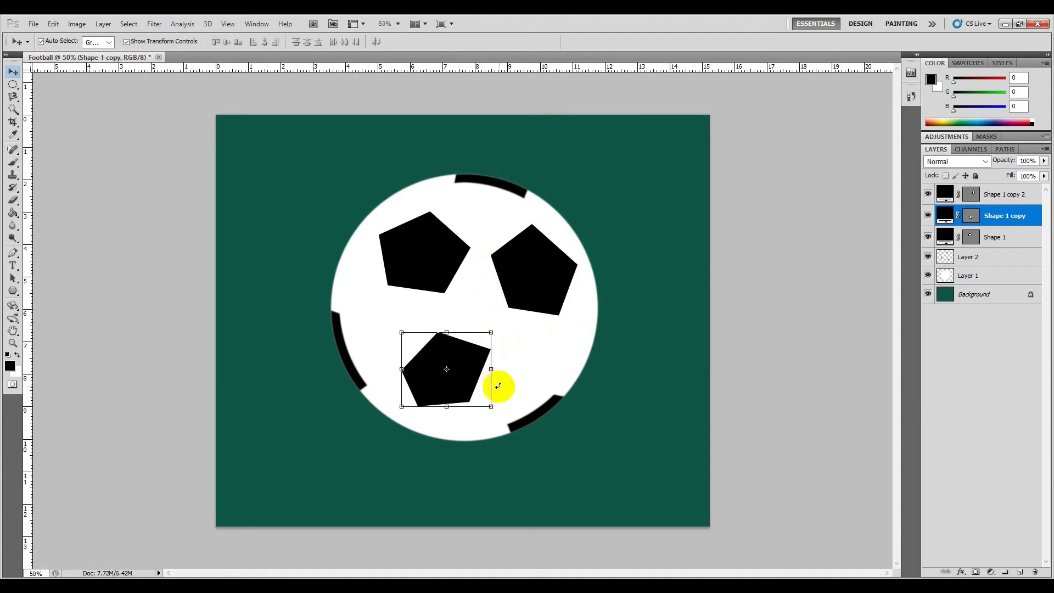
pyautogui.moveTo(459, 360); pyautogui.dragTo(474, 367)
pyautogui.moveTo(555, 295); pyautogui.dragTo(552, 311)
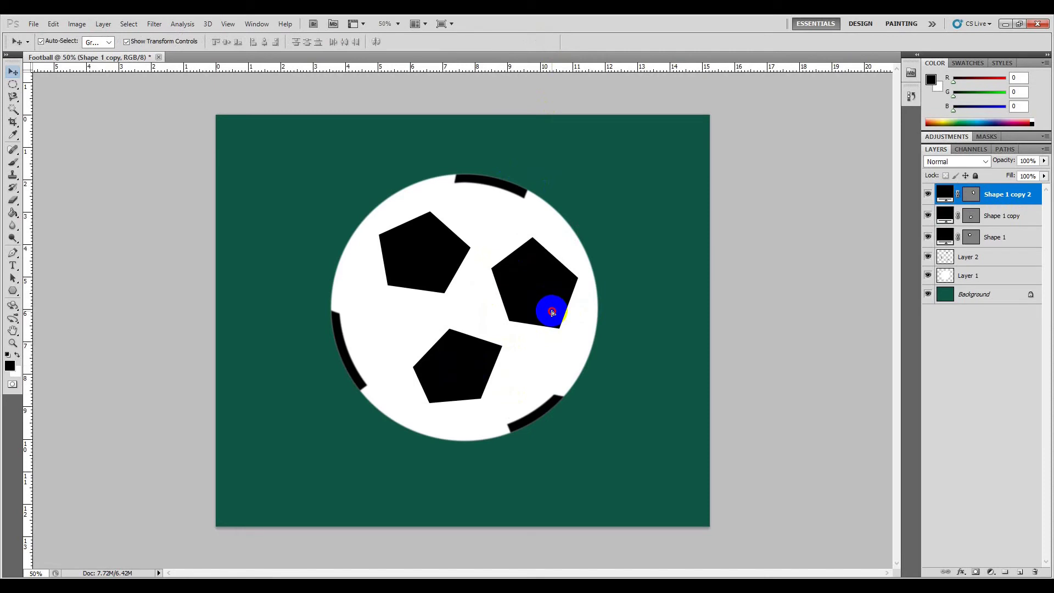
pyautogui.click(593, 226)
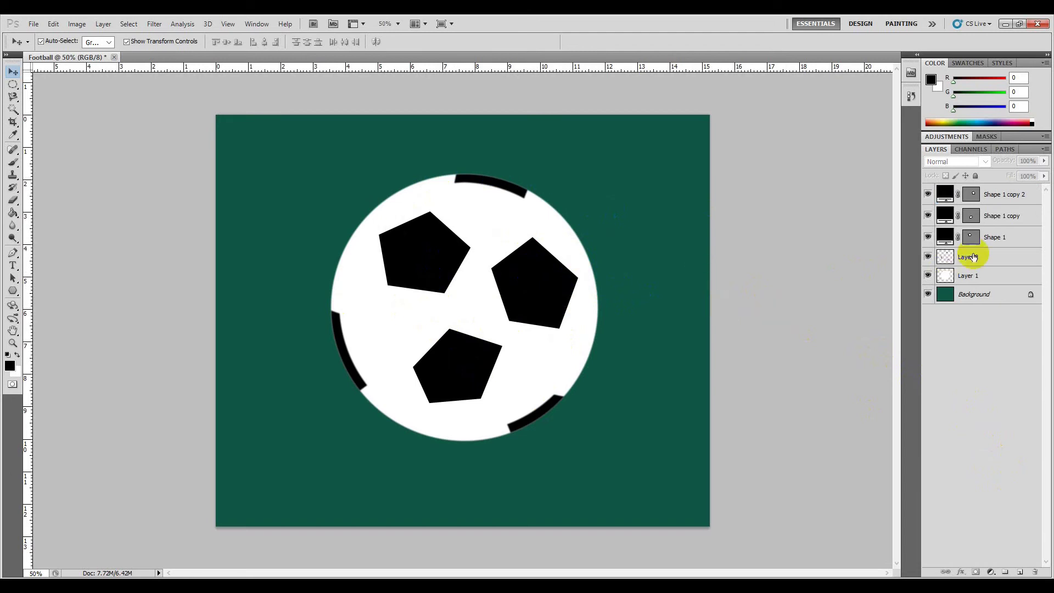
# Merge Layer 2, Shape 1, Shape 1 copy and Shape 1 copy 2, then add an empty layer above
pyautogui.click(992, 256)
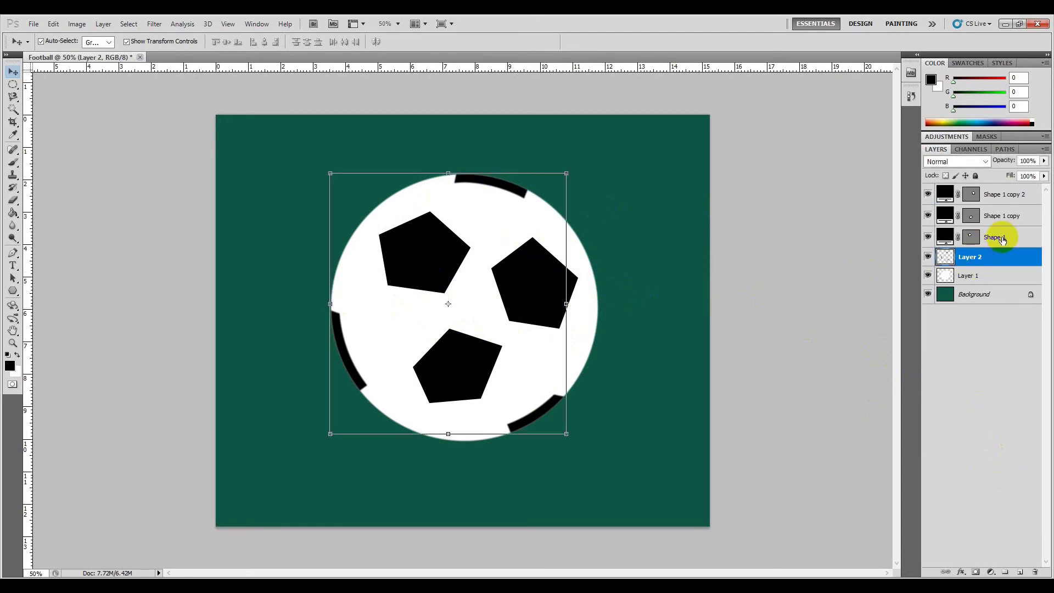
pyautogui.keyDown('shift'); pyautogui.click(1002, 239); pyautogui.keyUp('shift')
pyautogui.keyDown('shift'); pyautogui.click(1003, 217); pyautogui.keyUp('shift')
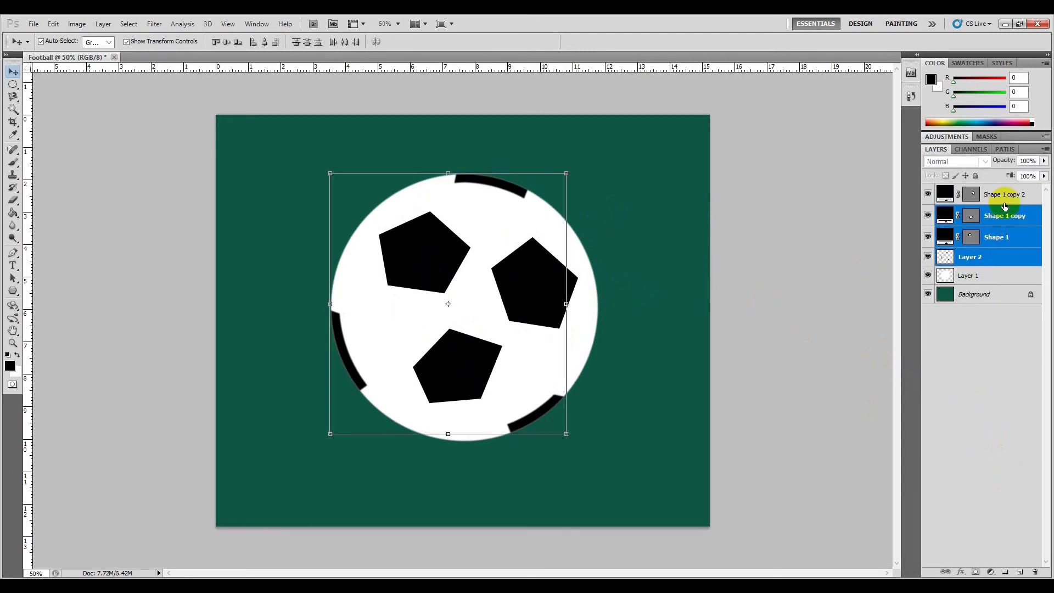
pyautogui.keyDown('shift'); pyautogui.click(1003, 198); pyautogui.keyUp('shift')
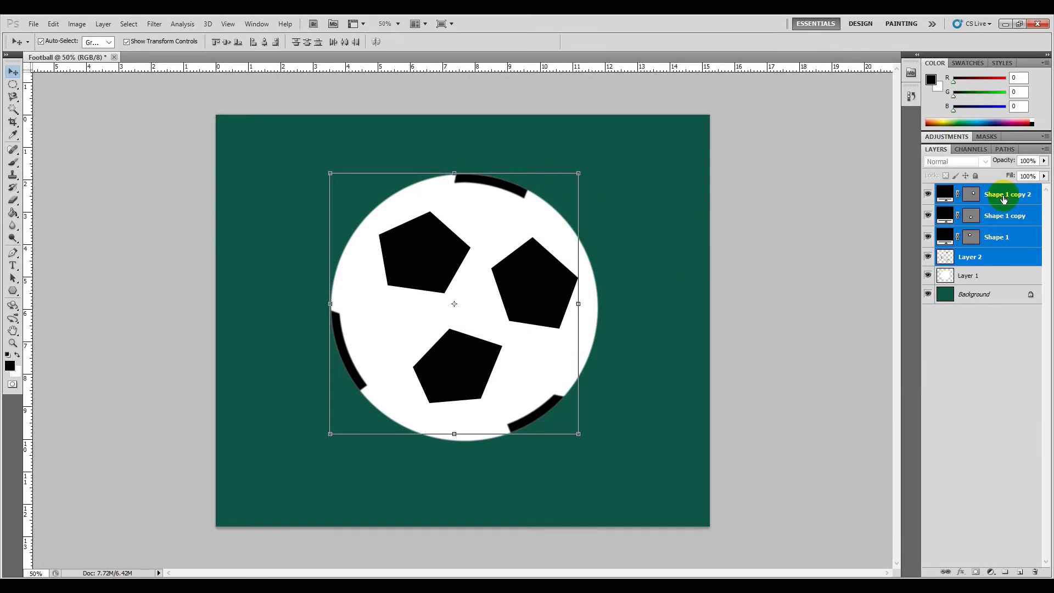
pyautogui.rightClick(1003, 198)
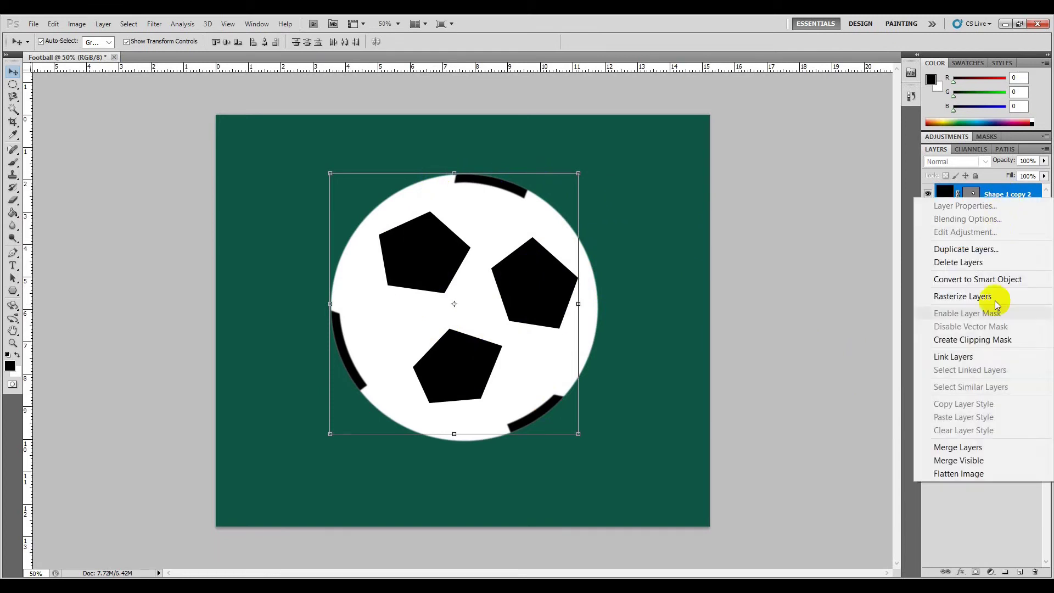
pyautogui.click(987, 445)
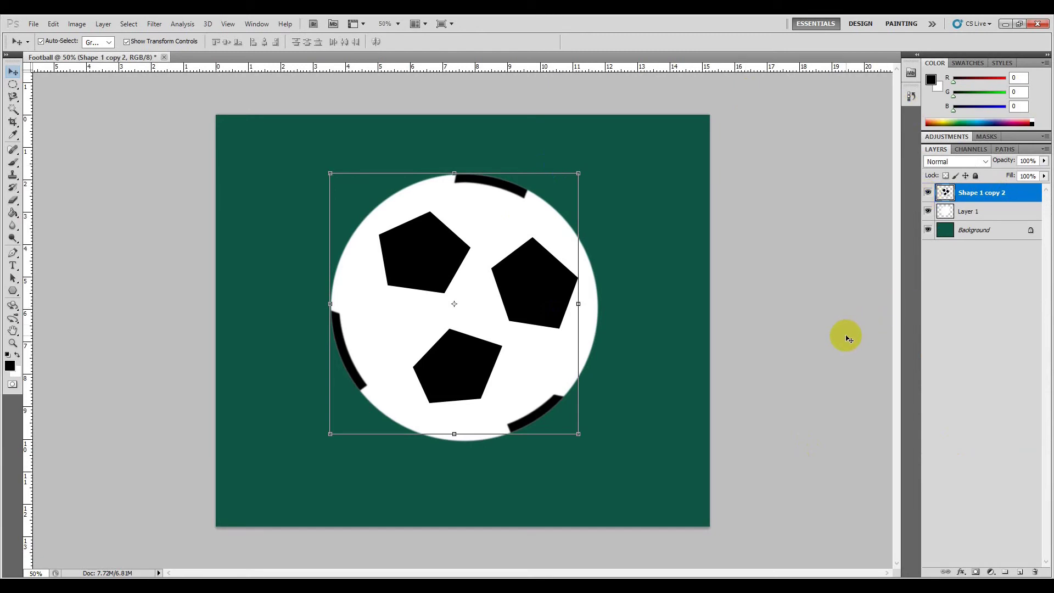
pyautogui.click(1019, 573)
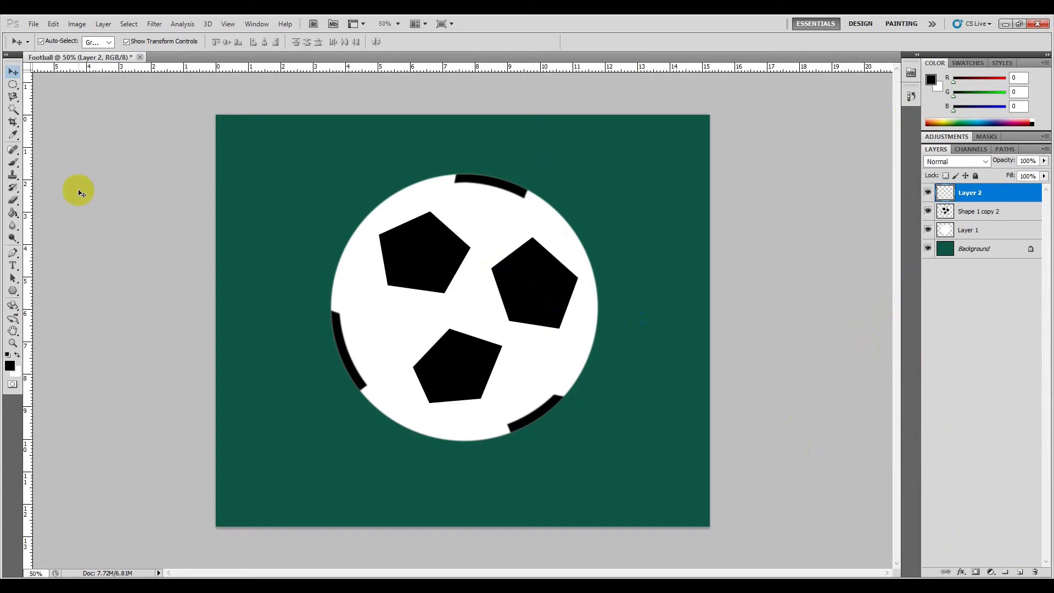
# With a standard brush, paint seams from the left arc to the left pentagon and up to the top arc
pyautogui.click(13, 163)
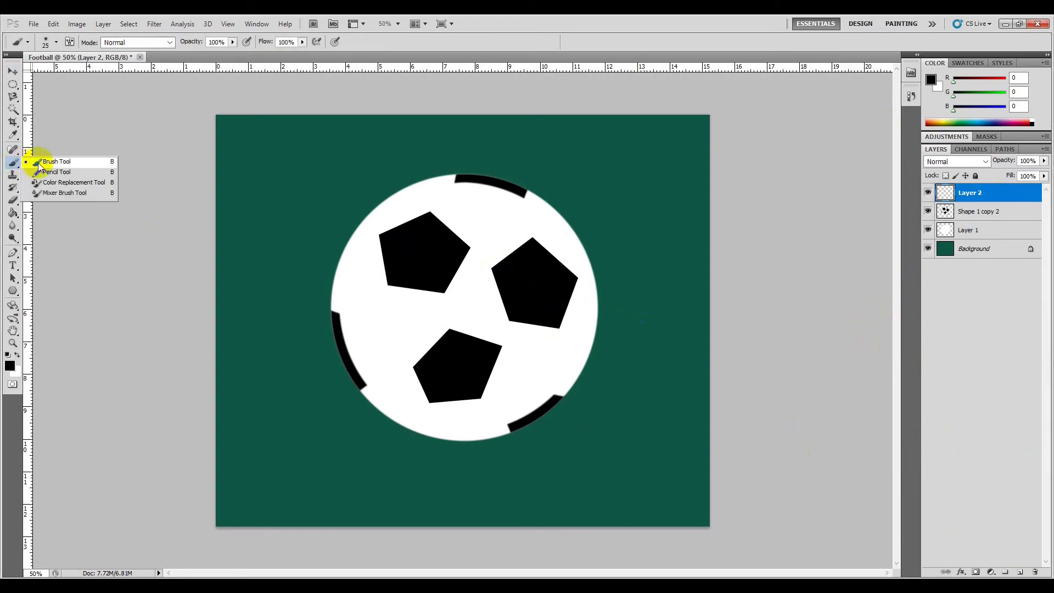
pyautogui.click(38, 162)
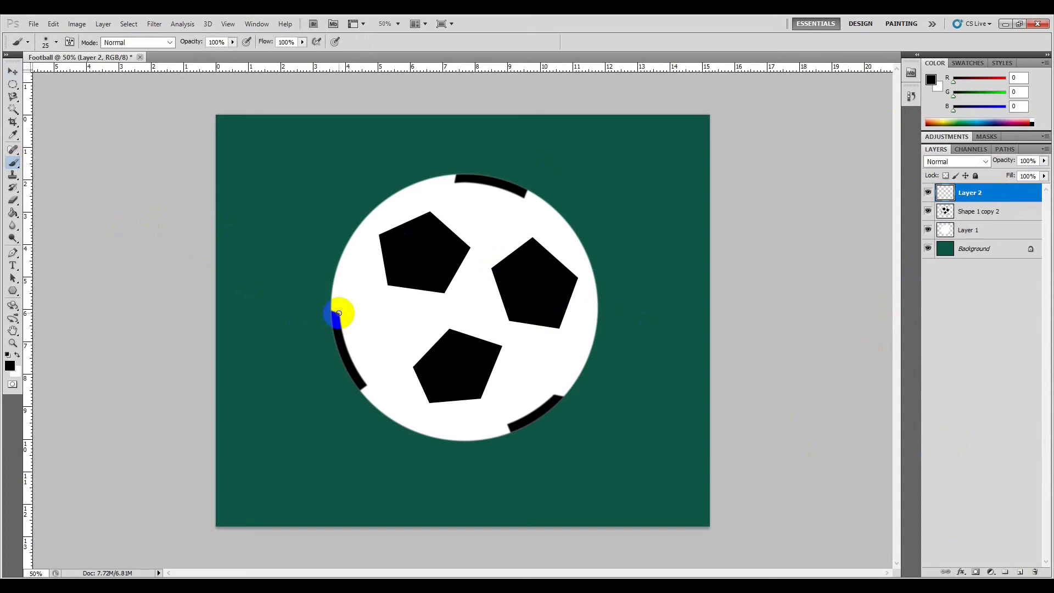
pyautogui.moveTo(339, 313); pyautogui.dragTo(386, 285)
pyautogui.keyDown('shift'); pyautogui.click(386, 285); pyautogui.keyUp('shift')
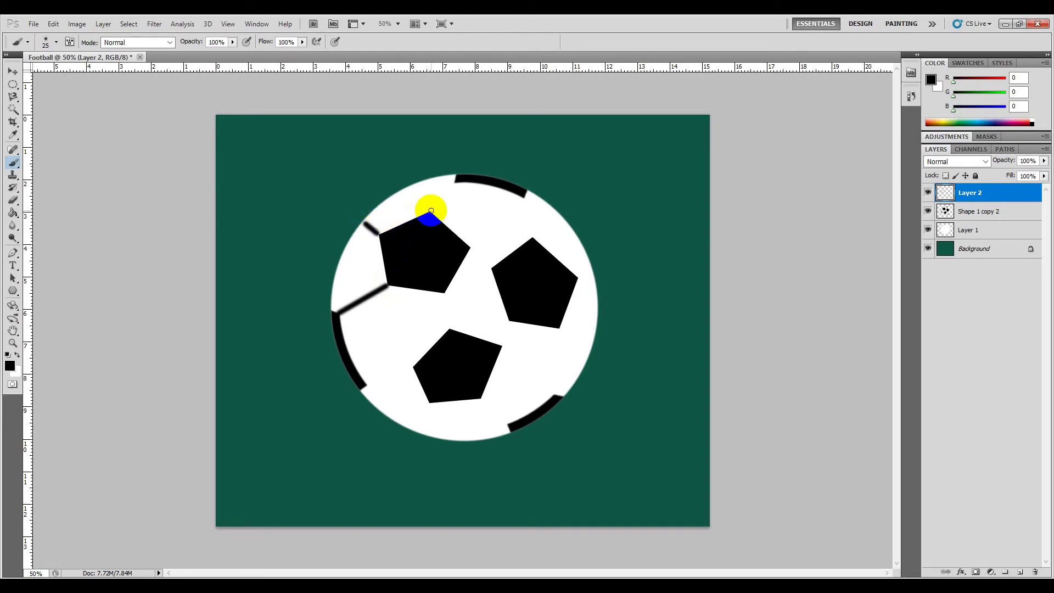
pyautogui.keyDown('shift'); pyautogui.click(454, 184); pyautogui.keyUp('shift')
pyautogui.click(467, 245)
# Paint seams joining the top arc, left, right and bottom pentagons, and the bottom pentagon to the ball's edge
pyautogui.keyDown('shift'); pyautogui.click(525, 194); pyautogui.keyUp('shift')
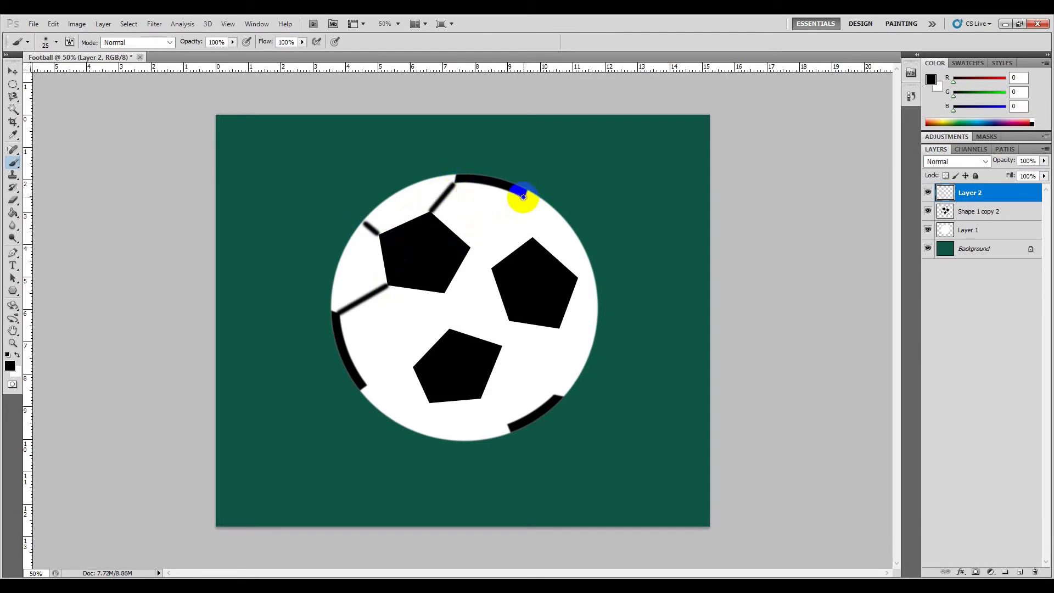
pyautogui.keyDown('shift'); pyautogui.click(533, 239); pyautogui.keyUp('shift')
pyautogui.keyDown('shift'); pyautogui.click(491, 267); pyautogui.keyUp('shift')
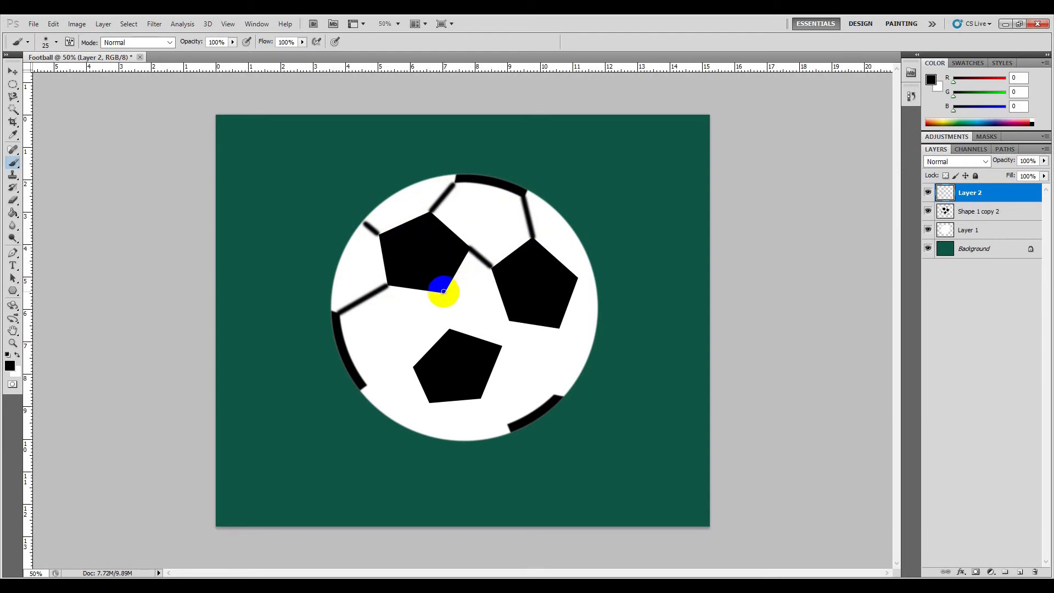
pyautogui.keyDown('shift'); pyautogui.click(450, 328); pyautogui.keyUp('shift')
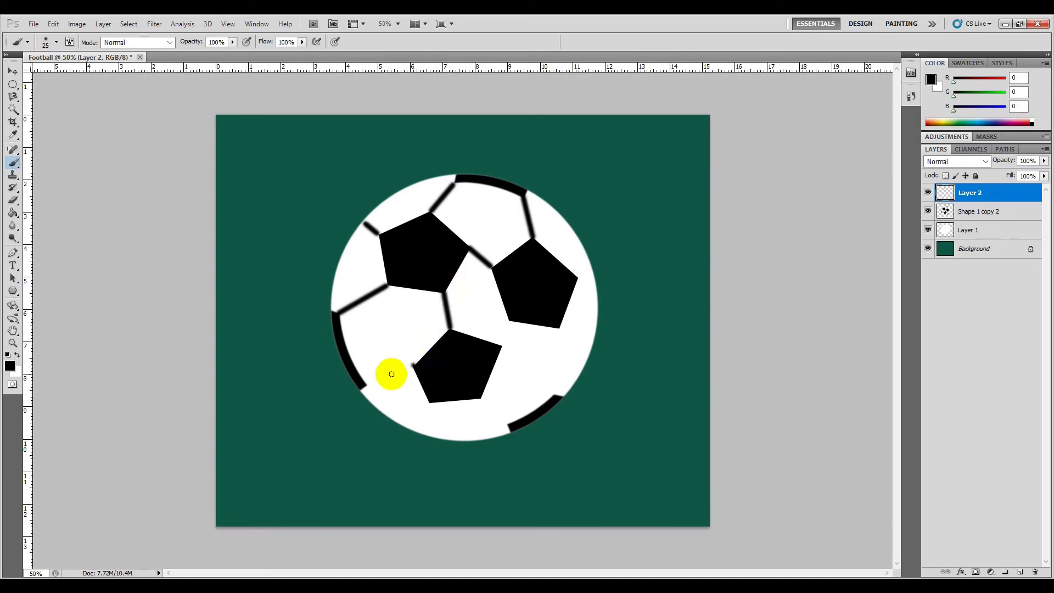
pyautogui.keyDown('shift'); pyautogui.click(362, 387); pyautogui.keyUp('shift')
pyautogui.click(426, 402)
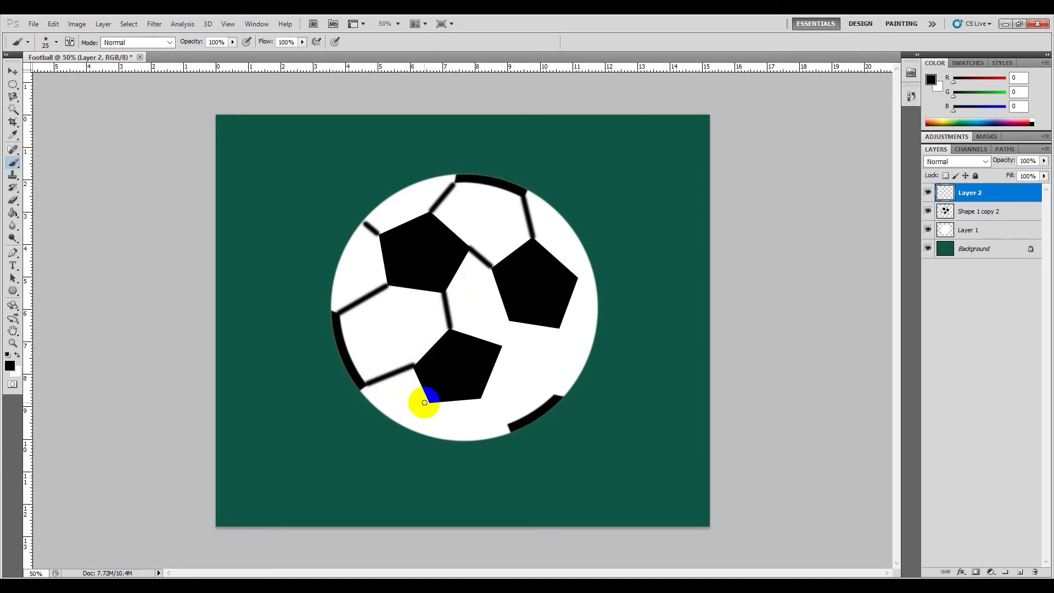
pyautogui.keyDown('shift'); pyautogui.click(422, 431); pyautogui.keyUp('shift')
pyautogui.click(481, 401)
pyautogui.keyDown('shift'); pyautogui.click(509, 427); pyautogui.keyUp('shift')
# Paint seams linking the bottom and right pentagons and running the right pentagon out to the ball's edges
pyautogui.click(499, 343)
pyautogui.keyDown('shift'); pyautogui.click(506, 320); pyautogui.keyUp('shift')
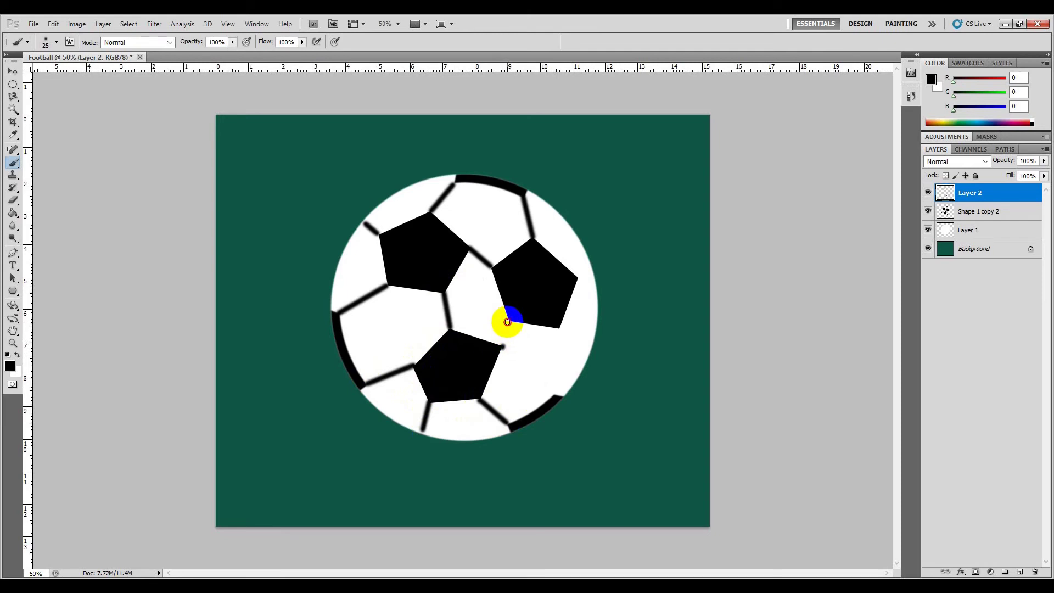
pyautogui.click(555, 327)
pyautogui.click(553, 394)
pyautogui.click(503, 337)
pyautogui.click(509, 317)
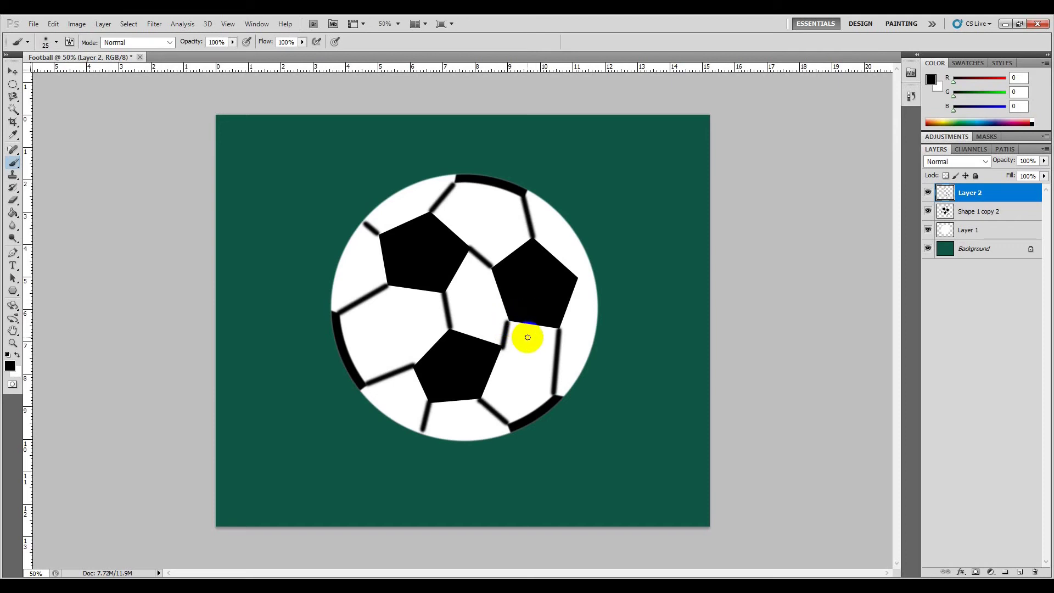
pyautogui.click(558, 332)
pyautogui.click(576, 278)
pyautogui.click(592, 273)
pyautogui.moveTo(576, 278); pyautogui.dragTo(591, 277)
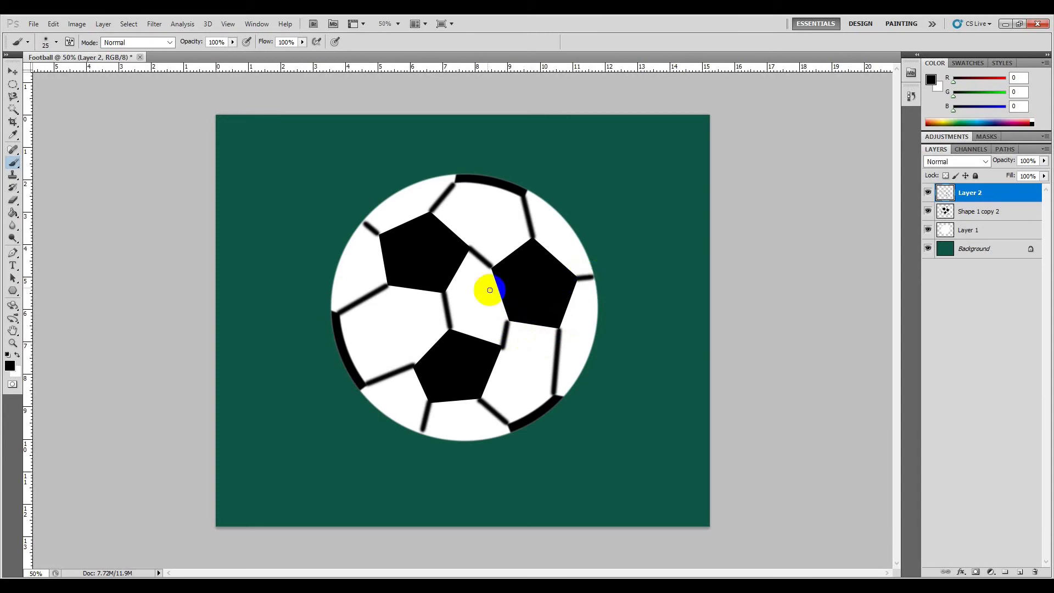
pyautogui.click(1003, 198)
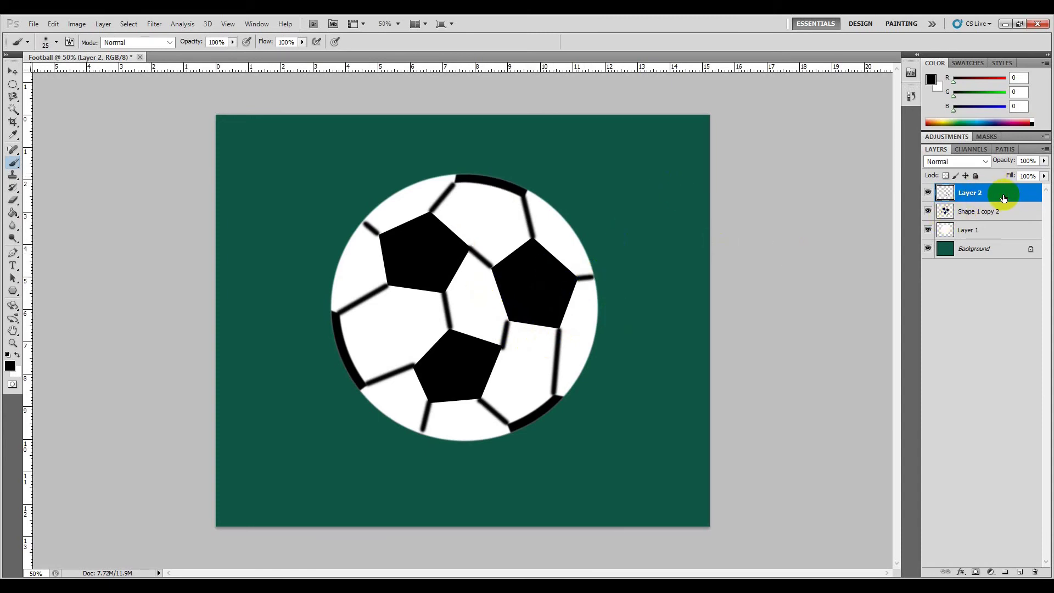
# Give the seams on Layer 2 a white Color Overlay layer style
pyautogui.doubleClick(1003, 198)
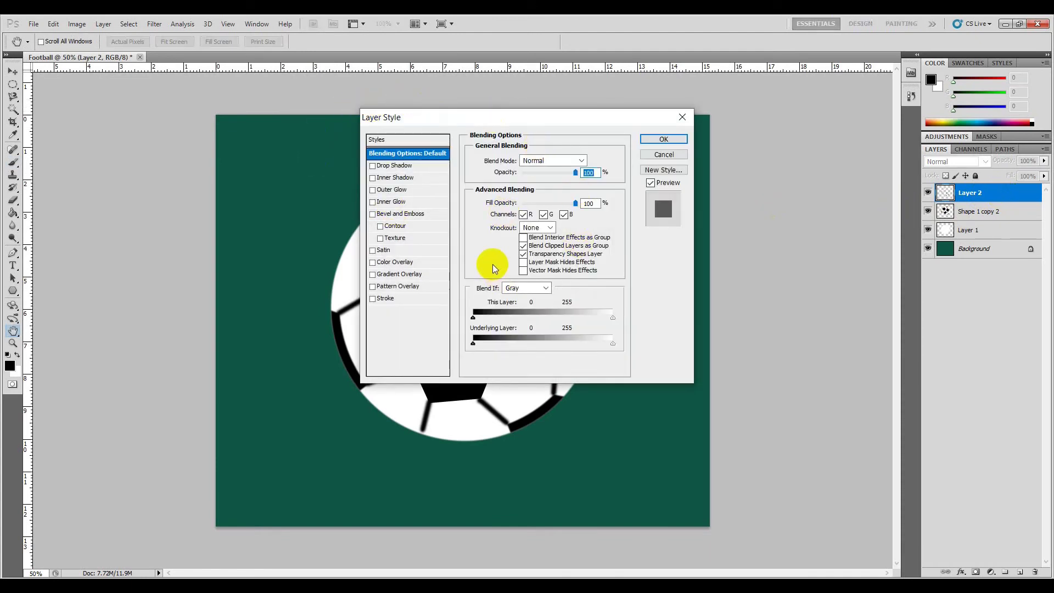
pyautogui.click(373, 262)
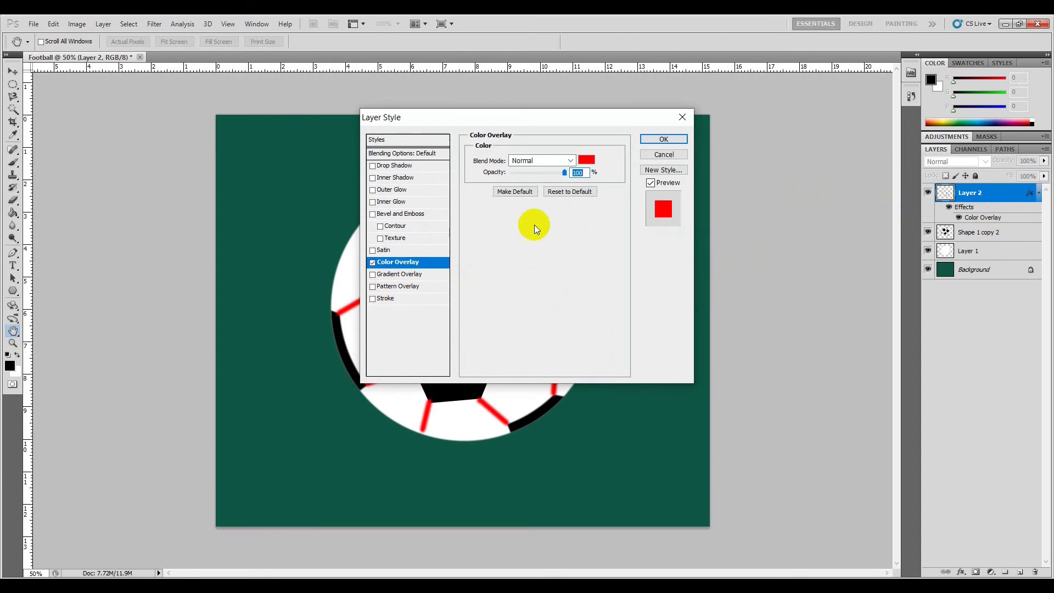
pyautogui.click(586, 159)
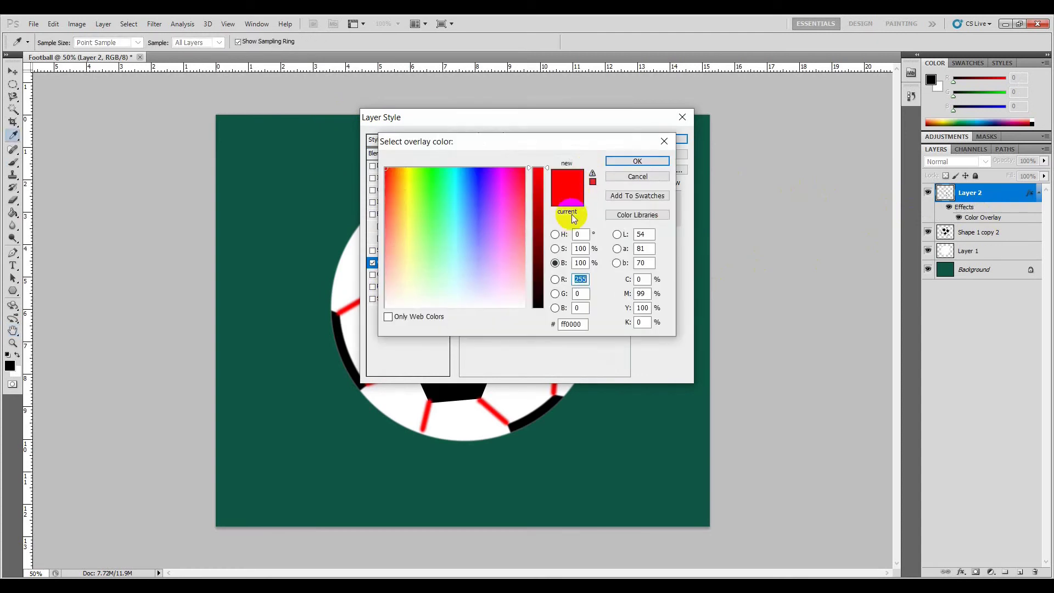
pyautogui.click(523, 308)
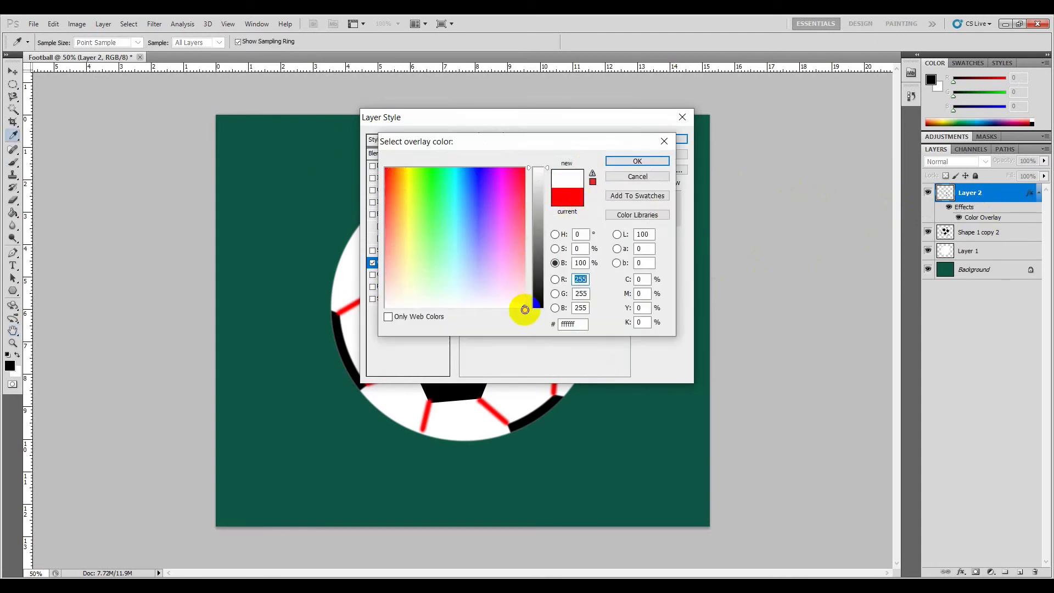
pyautogui.click(637, 161)
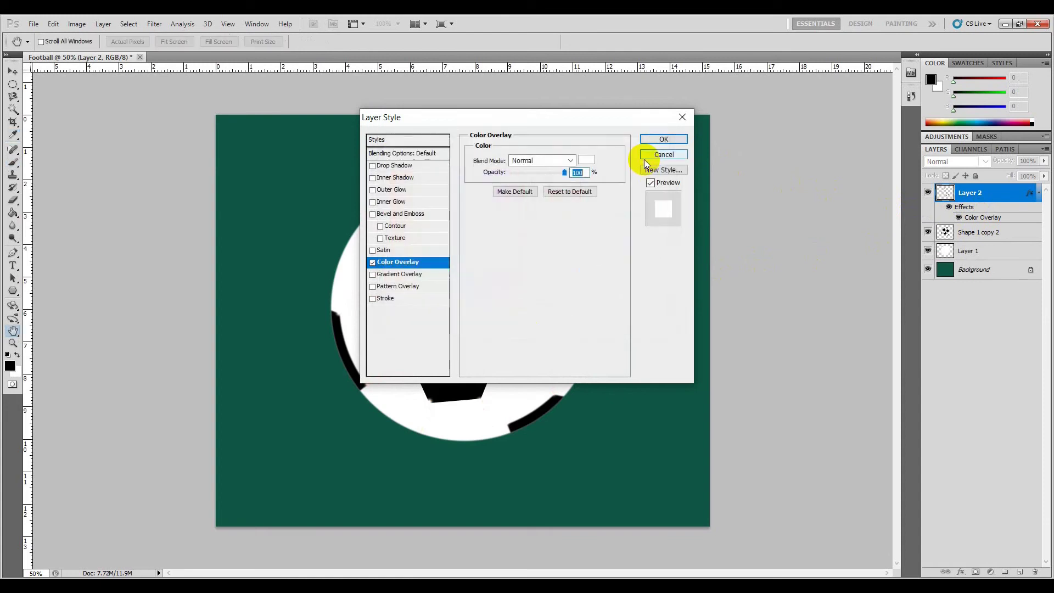
pyautogui.click(662, 139)
pyautogui.press('b')
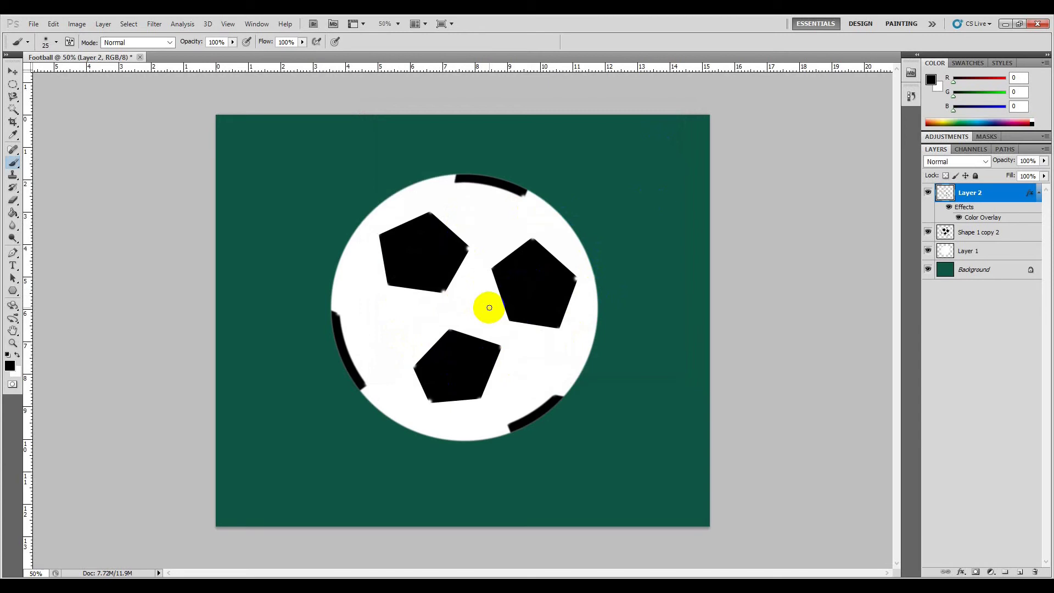
pyautogui.click(532, 314)
pyautogui.click(526, 178)
# Add a new empty layer directly above the Background
pyautogui.click(438, 265)
pyautogui.click(545, 316)
pyautogui.click(583, 255)
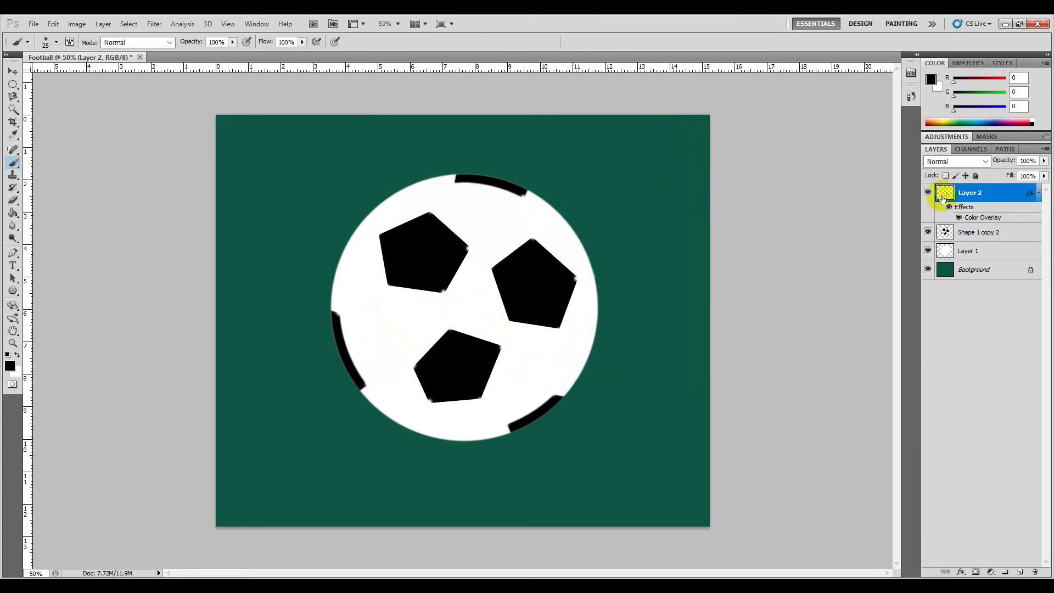
pyautogui.click(986, 274)
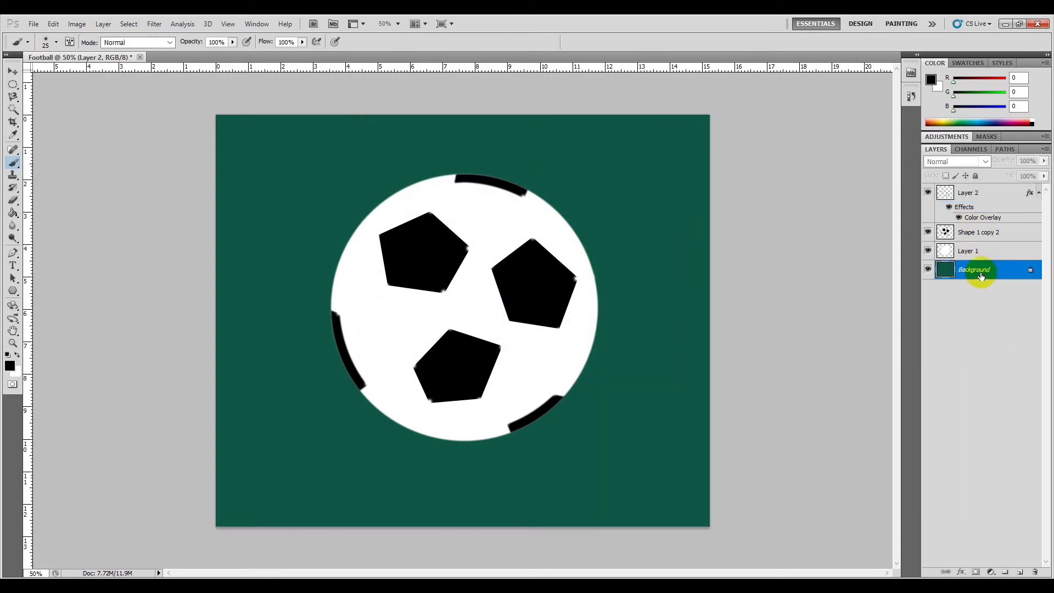
pyautogui.click(1019, 573)
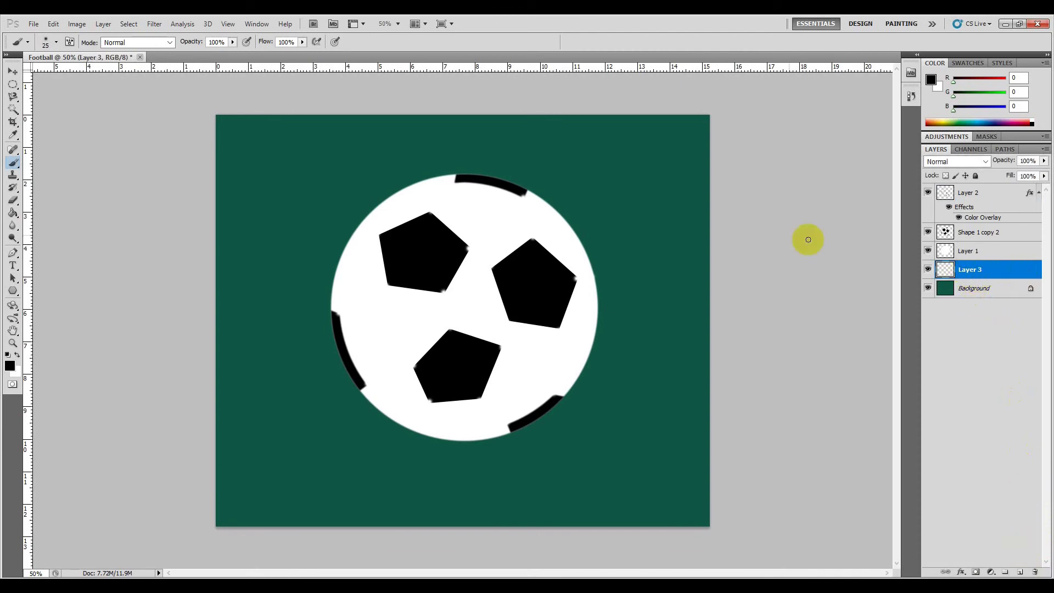
# Draw an elliptical selection at the canvas's lower right and fill it with black
pyautogui.click(13, 86)
pyautogui.moveTo(518, 450); pyautogui.dragTo(692, 515)
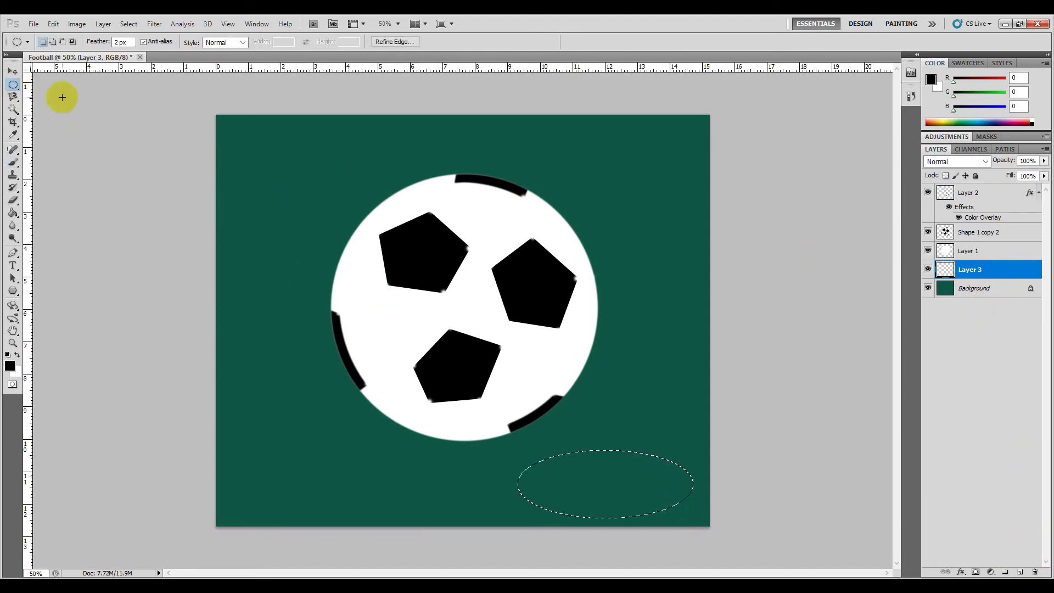
pyautogui.click(58, 25)
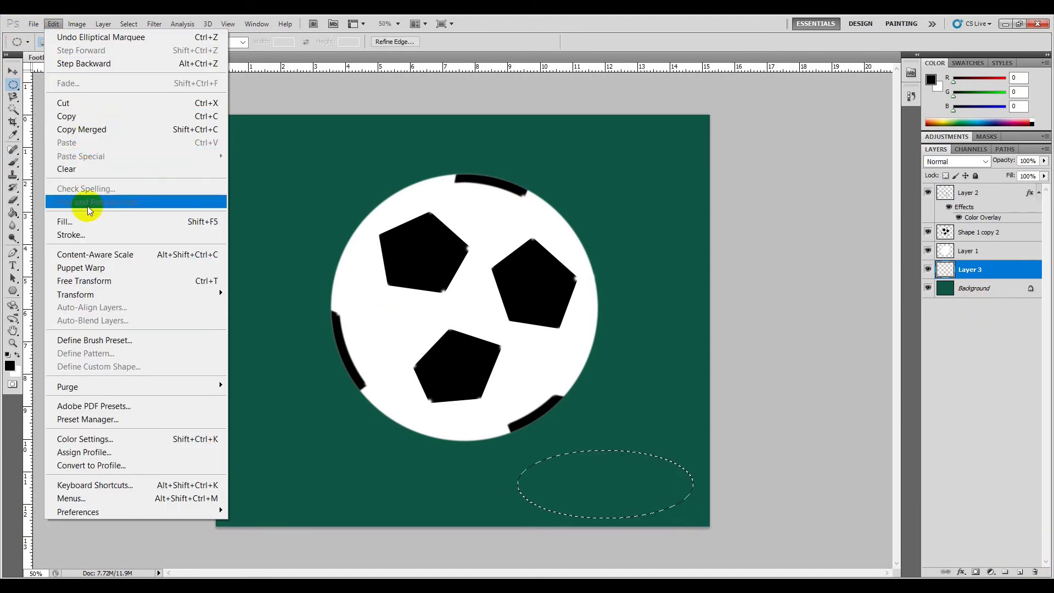
pyautogui.click(96, 225)
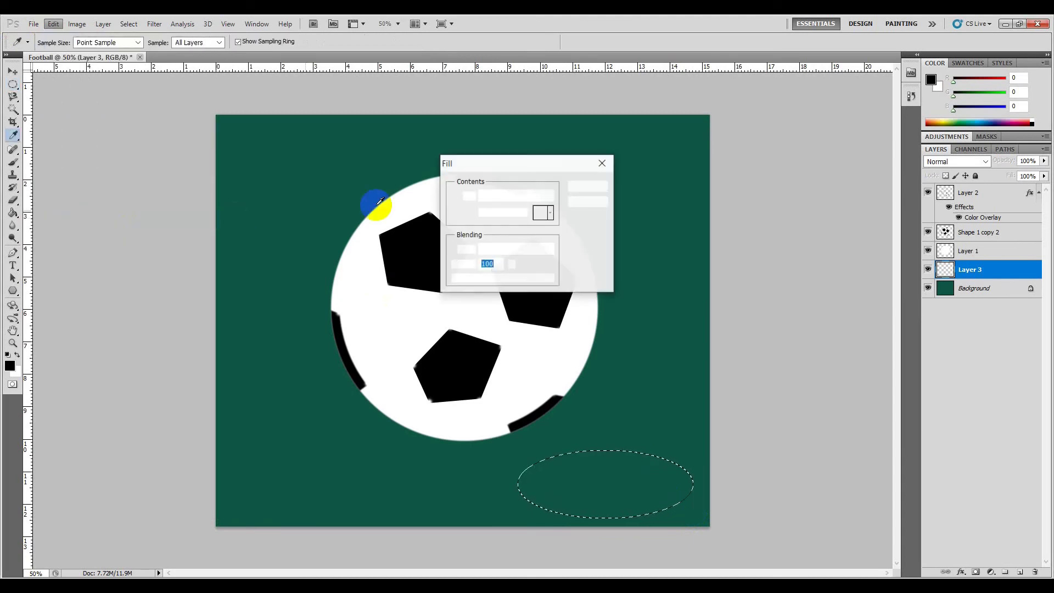
pyautogui.click(573, 189)
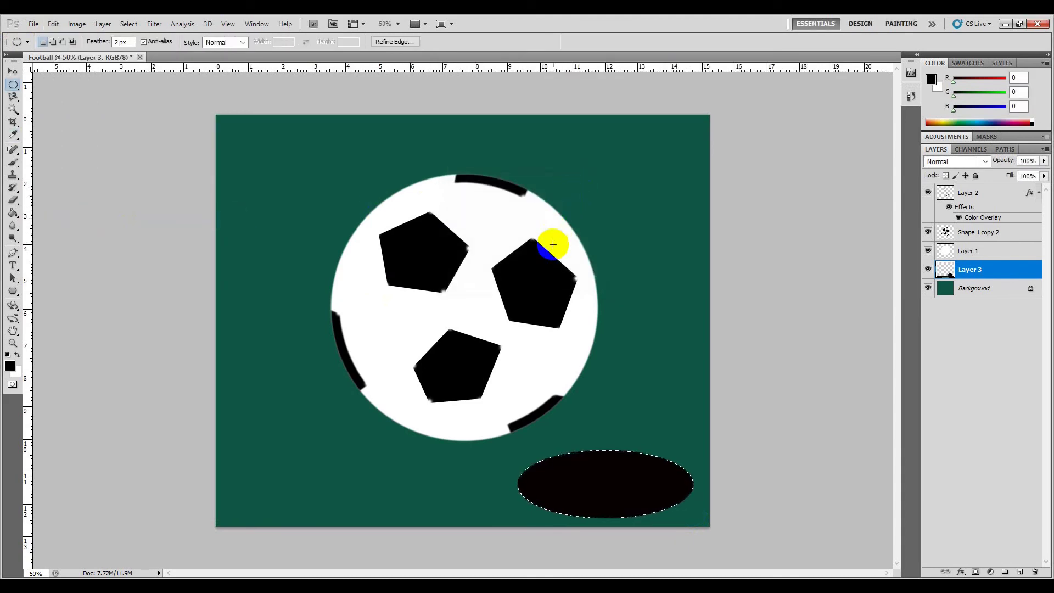
pyautogui.click(155, 24)
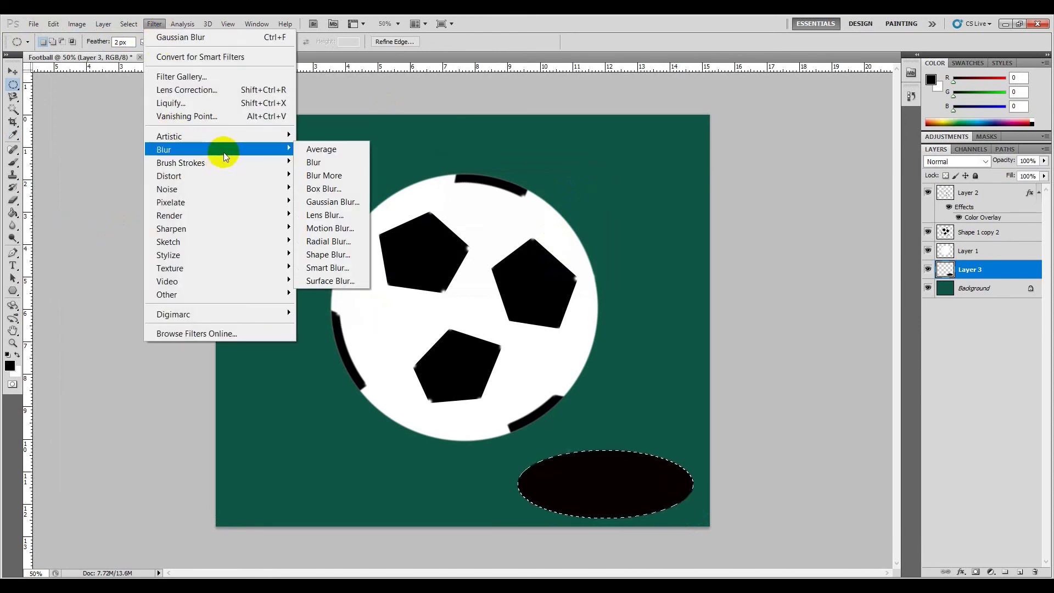
pyautogui.moveTo(214, 149)
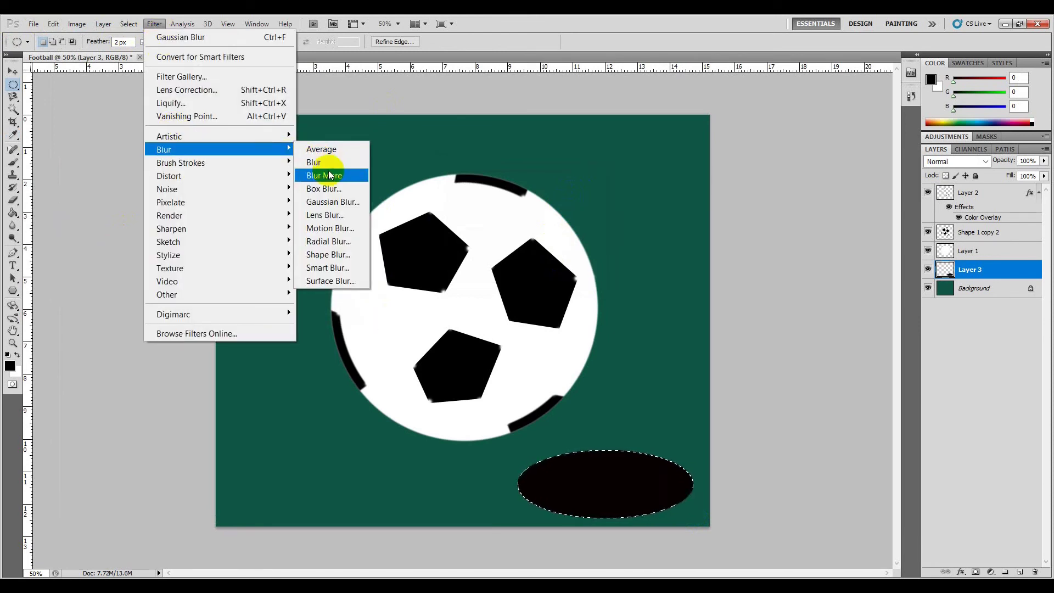
# Soften the black ellipse with a light Gaussian Blur, deselect, and move it under the ball's lower left
pyautogui.click(335, 201)
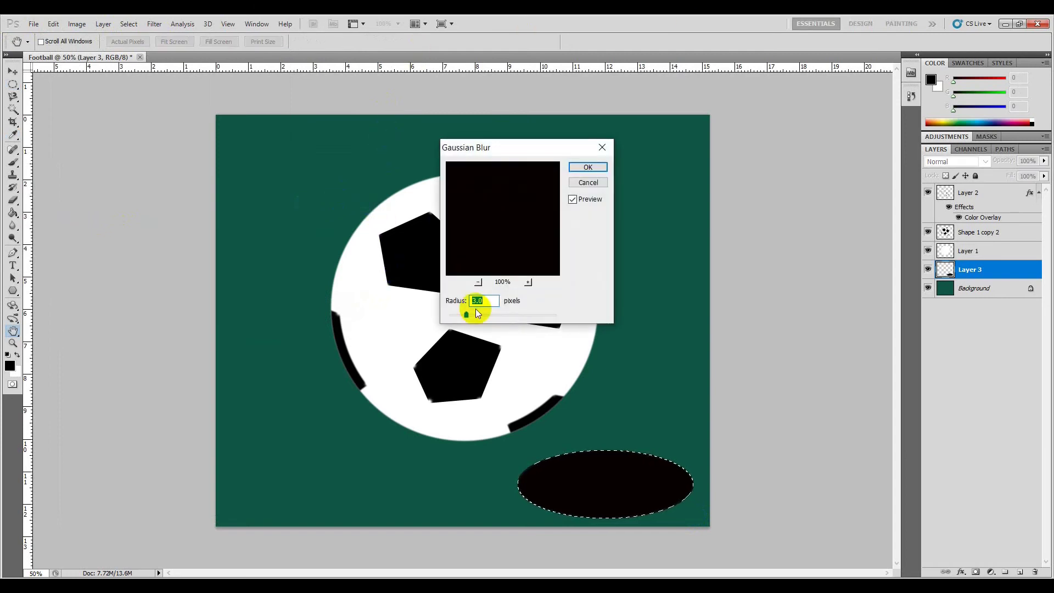
pyautogui.click(478, 282)
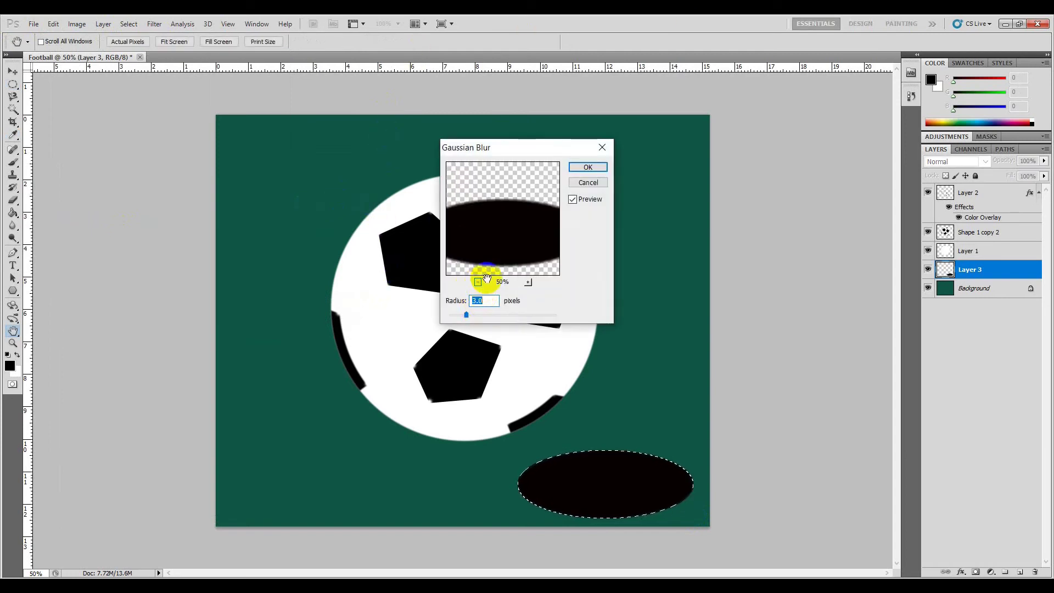
pyautogui.click(587, 167)
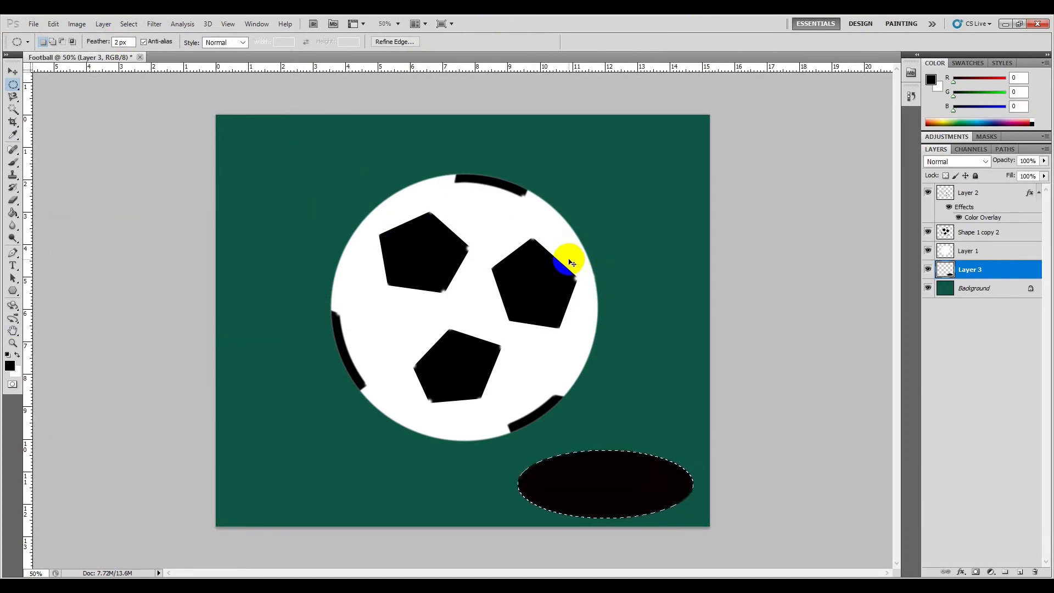
pyautogui.click(525, 289)
pyautogui.press('v')
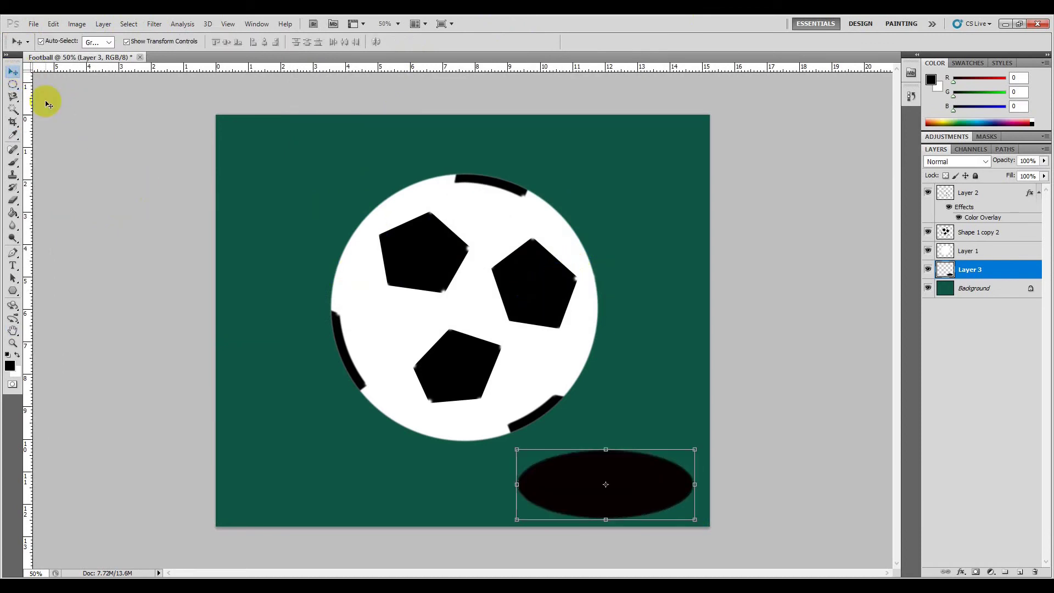
pyautogui.moveTo(565, 501)
pyautogui.mouseDown()
pyautogui.moveTo(290, 408)
pyautogui.moveTo(321, 438)
pyautogui.mouseUp()
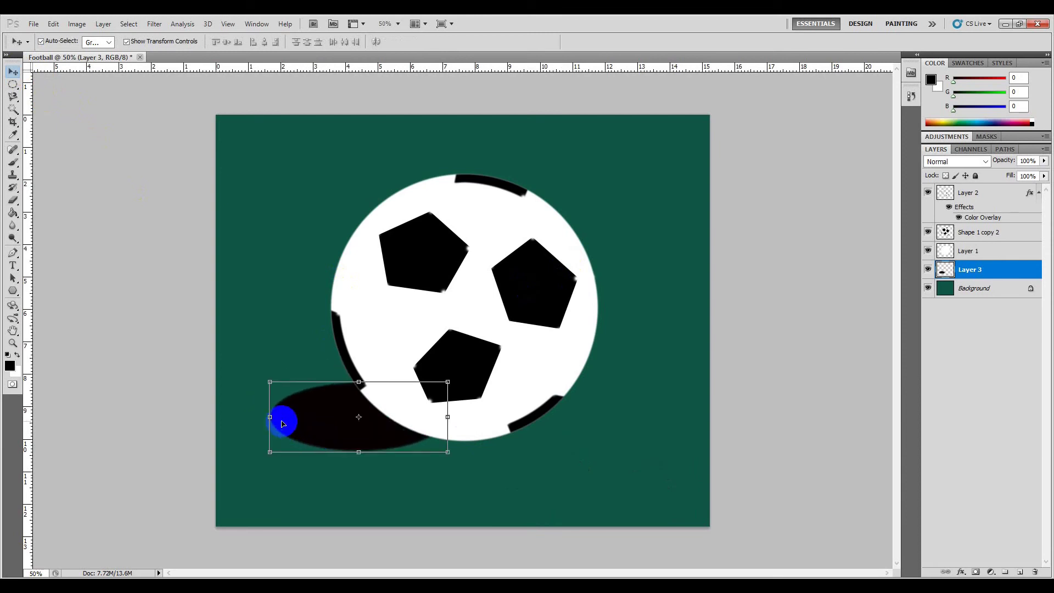
# Scale up the blurred shadow and settle it beneath the ball's lower-left edge
pyautogui.moveTo(270, 377); pyautogui.dragTo(243, 332)
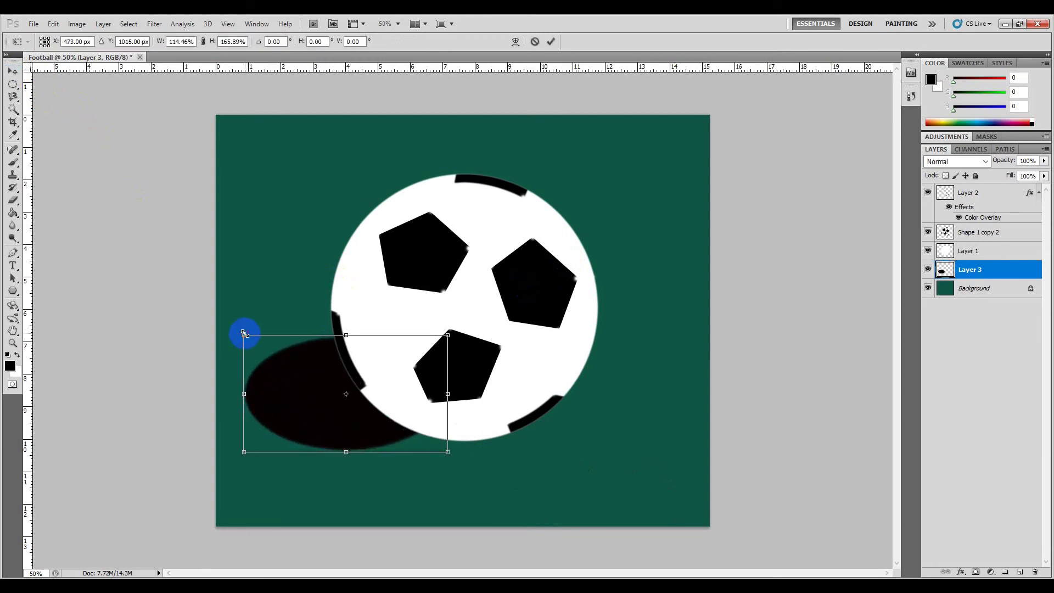
pyautogui.moveTo(351, 413); pyautogui.dragTo(362, 423)
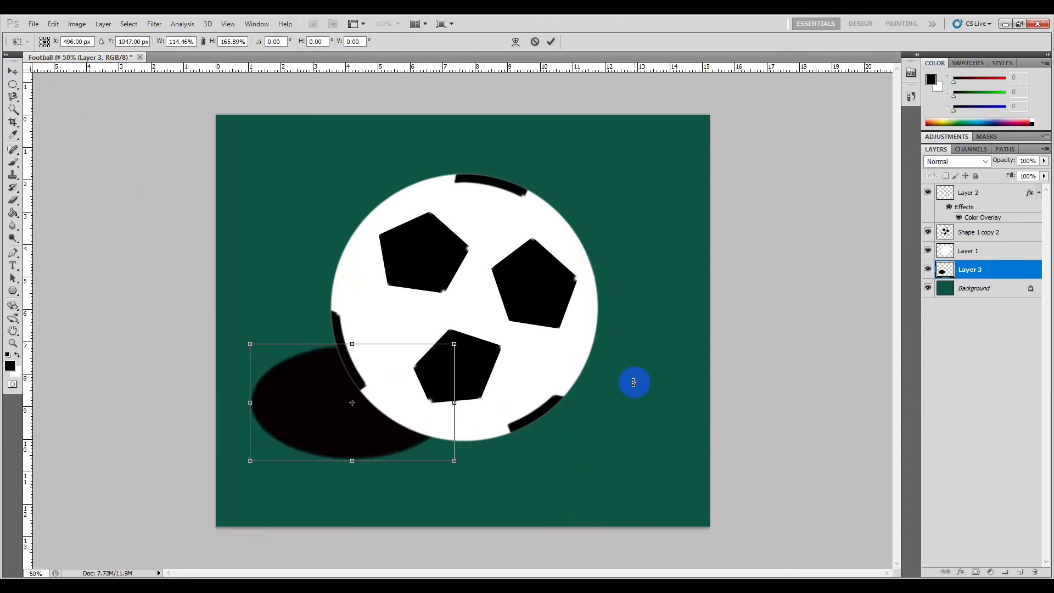
pyautogui.click(551, 43)
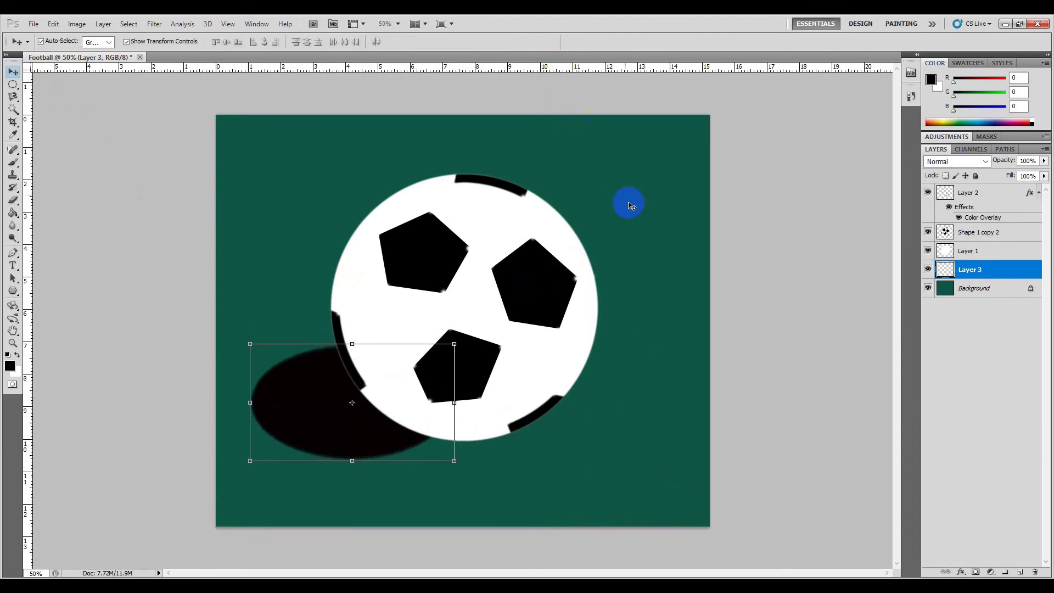
pyautogui.click(638, 439)
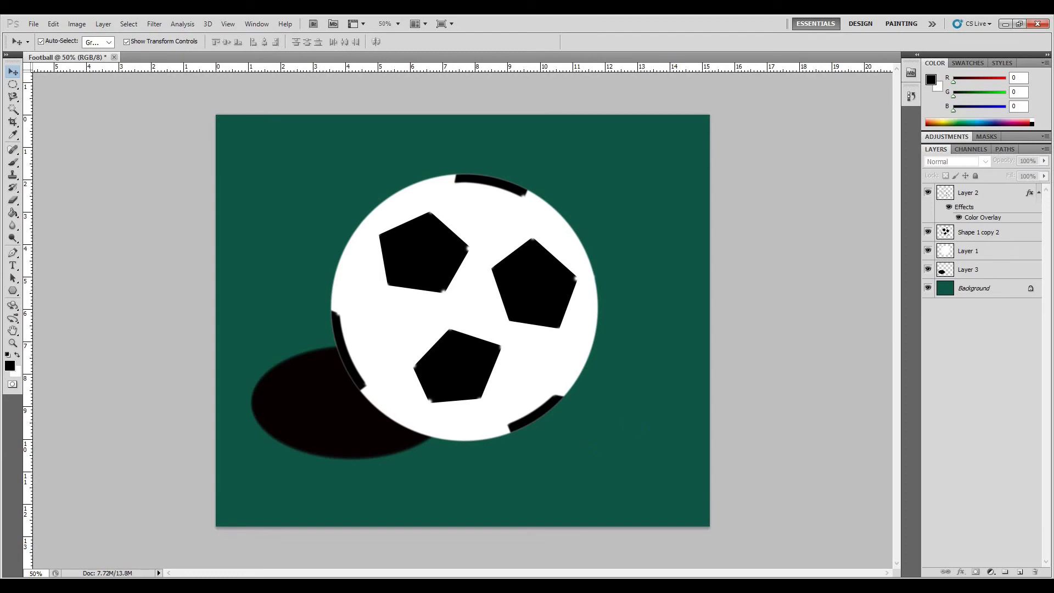
pyautogui.click(963, 252)
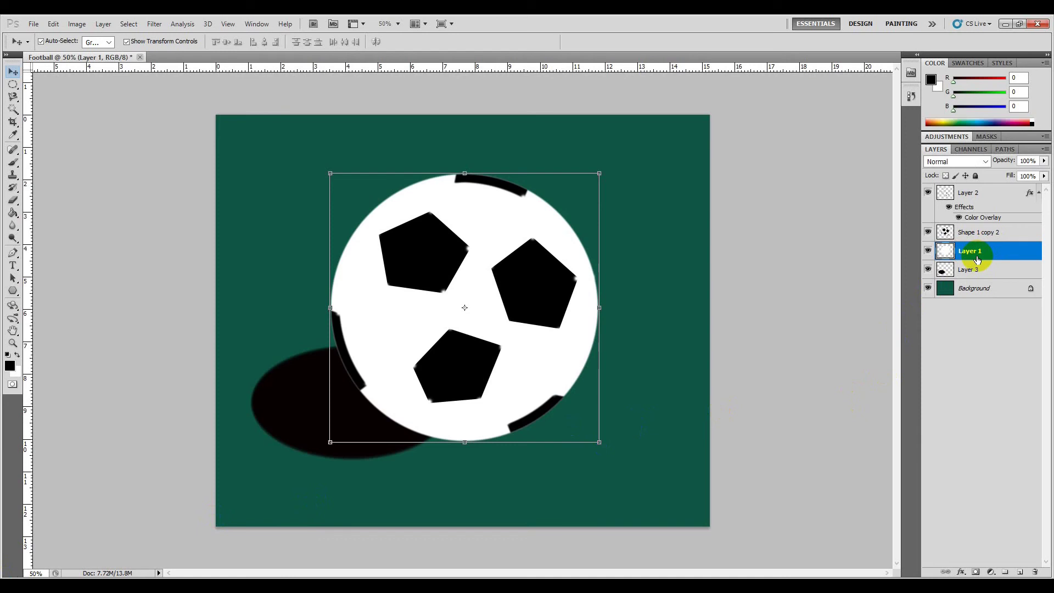
# Cap Layer 1's Levels output white at 240 so the ball turns off-white
pyautogui.click(78, 24)
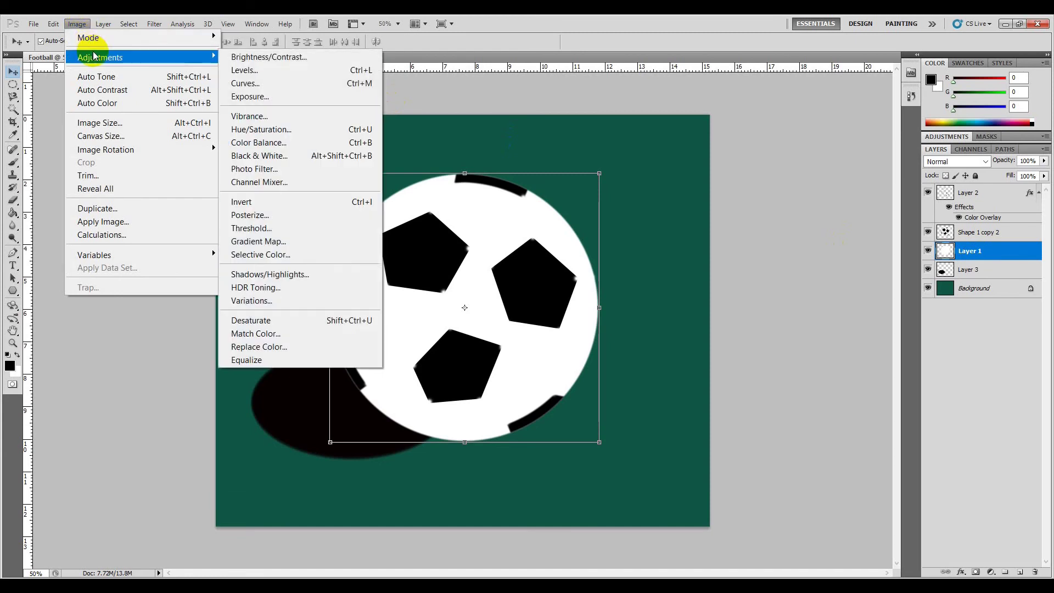
pyautogui.moveTo(100, 57)
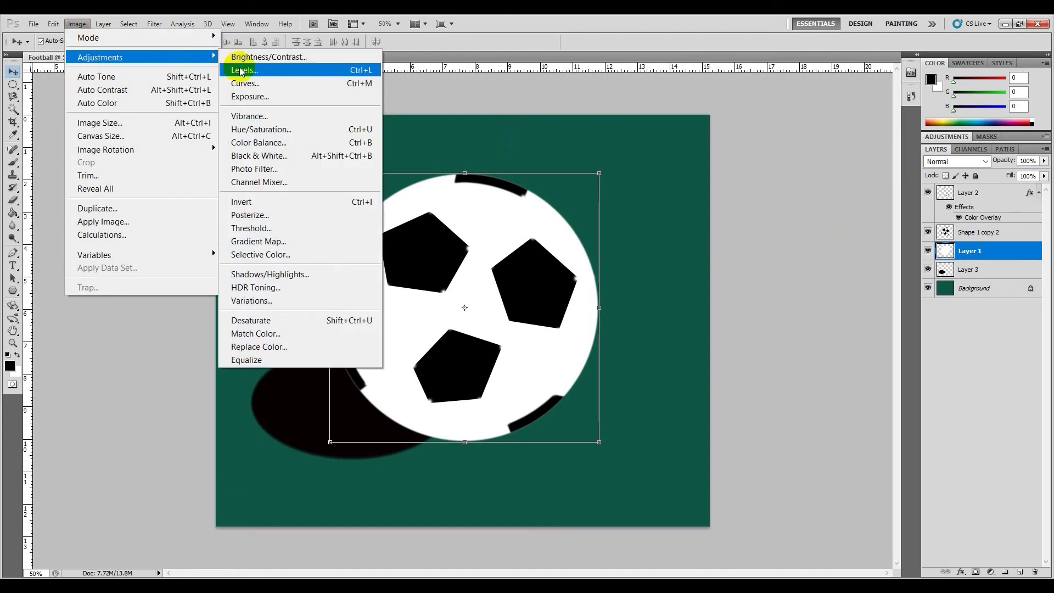
pyautogui.click(339, 75)
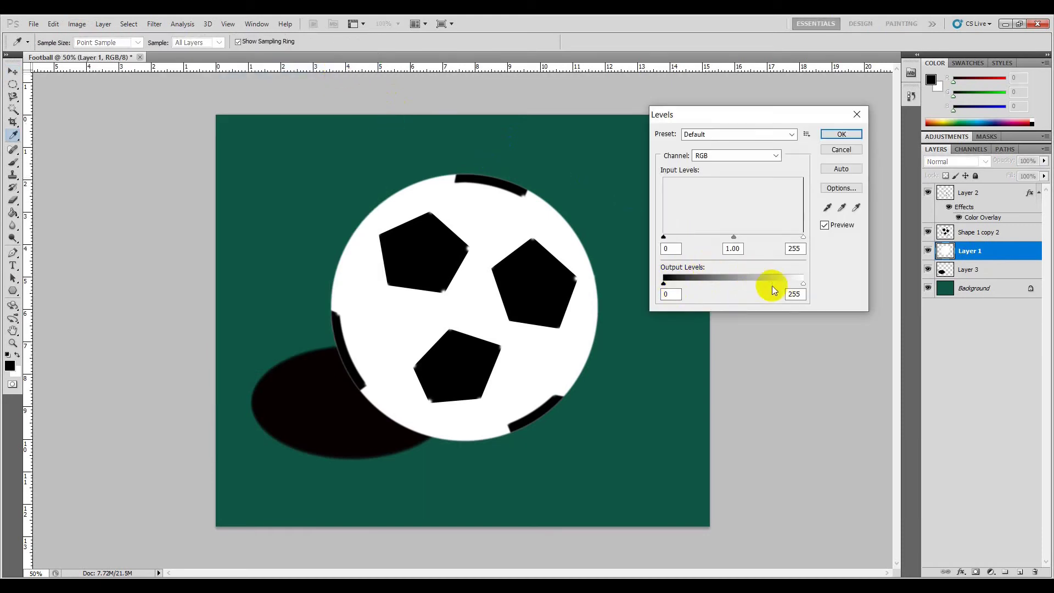
pyautogui.moveTo(791, 294); pyautogui.dragTo(808, 294)
pyautogui.write('240')
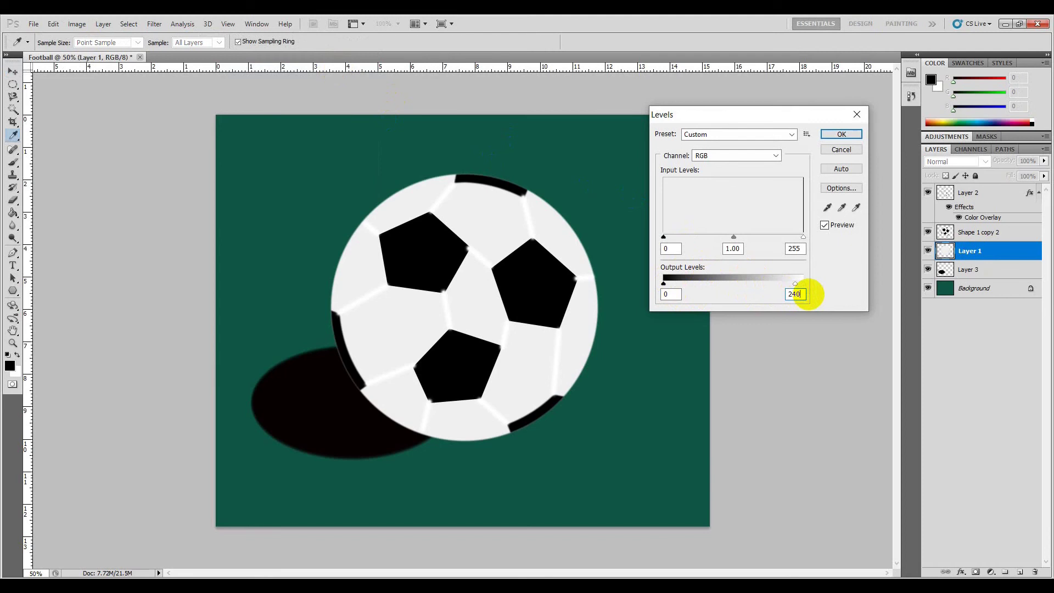
pyautogui.click(410, 269)
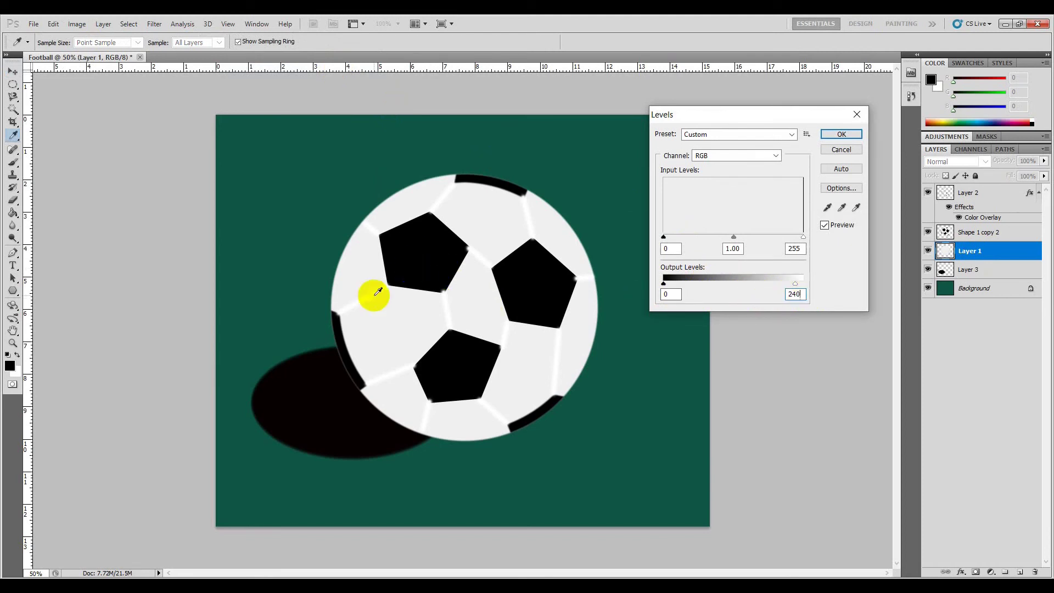
pyautogui.moveTo(439, 287)
pyautogui.mouseDown()
pyautogui.moveTo(441, 344)
pyautogui.moveTo(472, 313)
pyautogui.mouseUp()
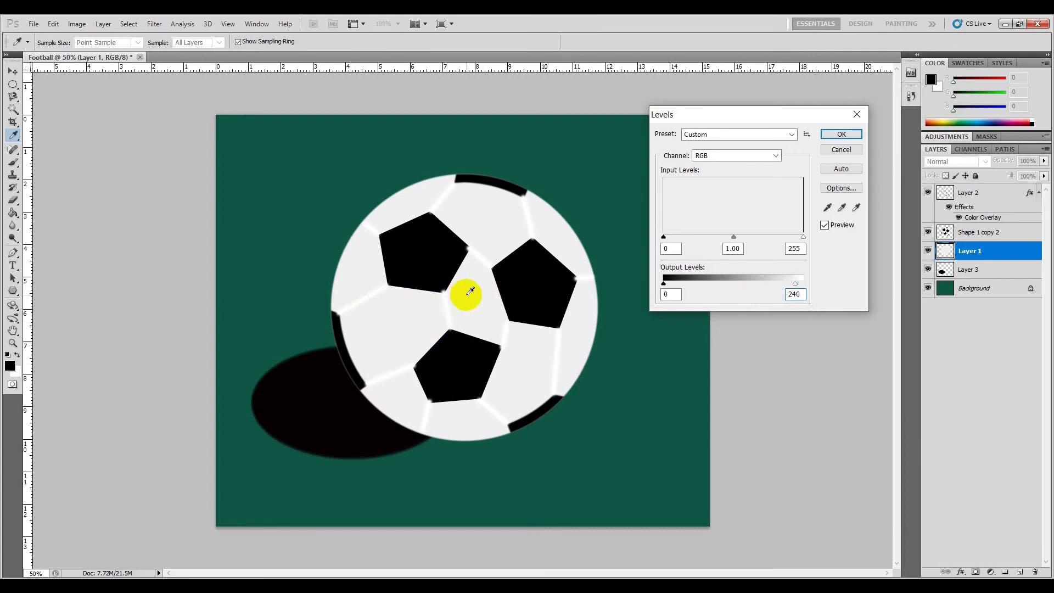
pyautogui.click(489, 288)
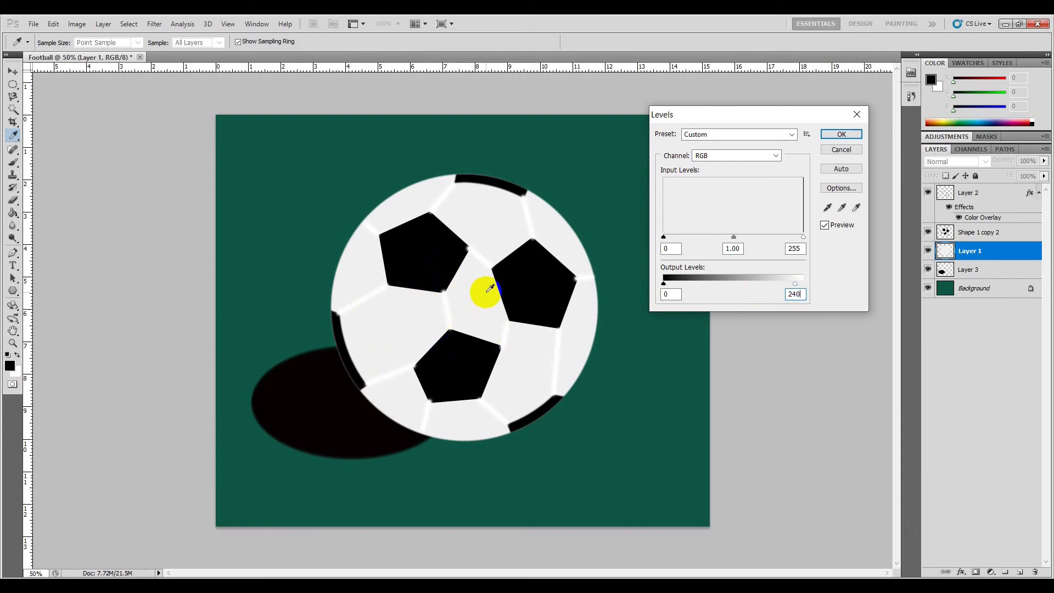
pyautogui.moveTo(490, 287); pyautogui.dragTo(510, 277)
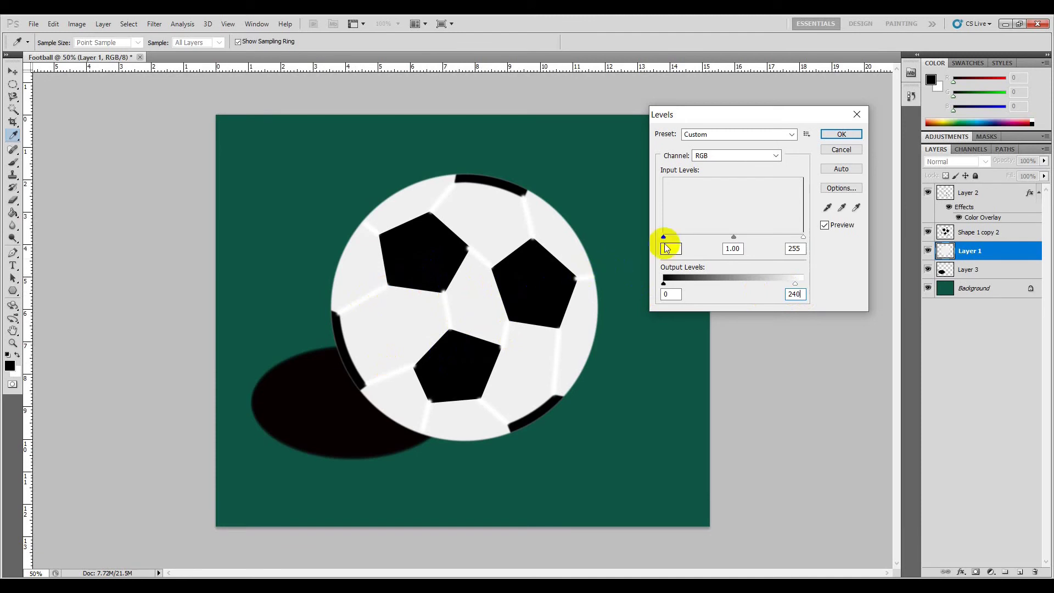
pyautogui.click(837, 134)
pyautogui.press('v')
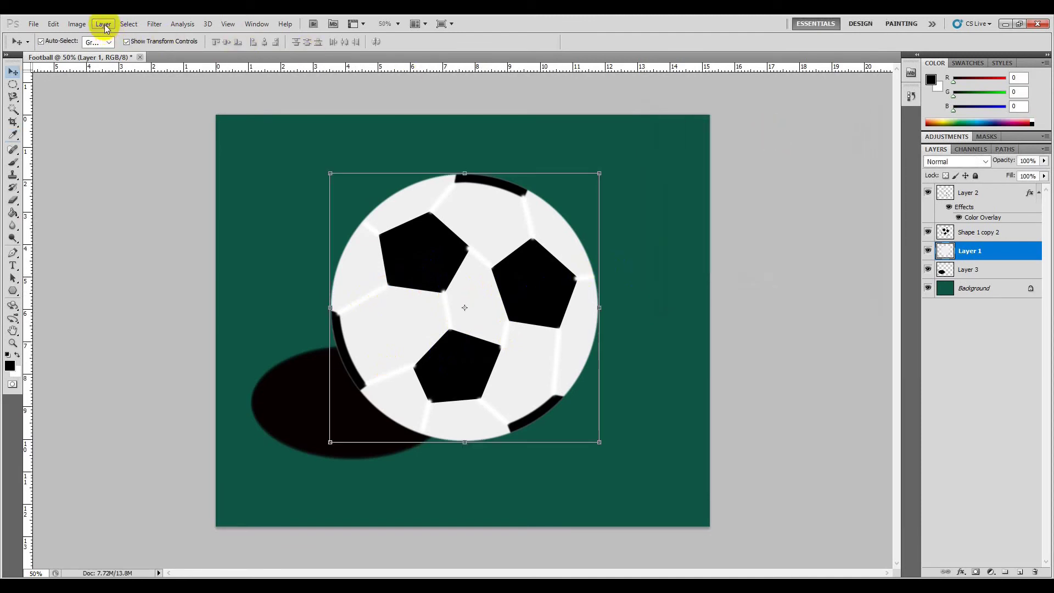
pyautogui.click(77, 23)
pyautogui.moveTo(100, 57)
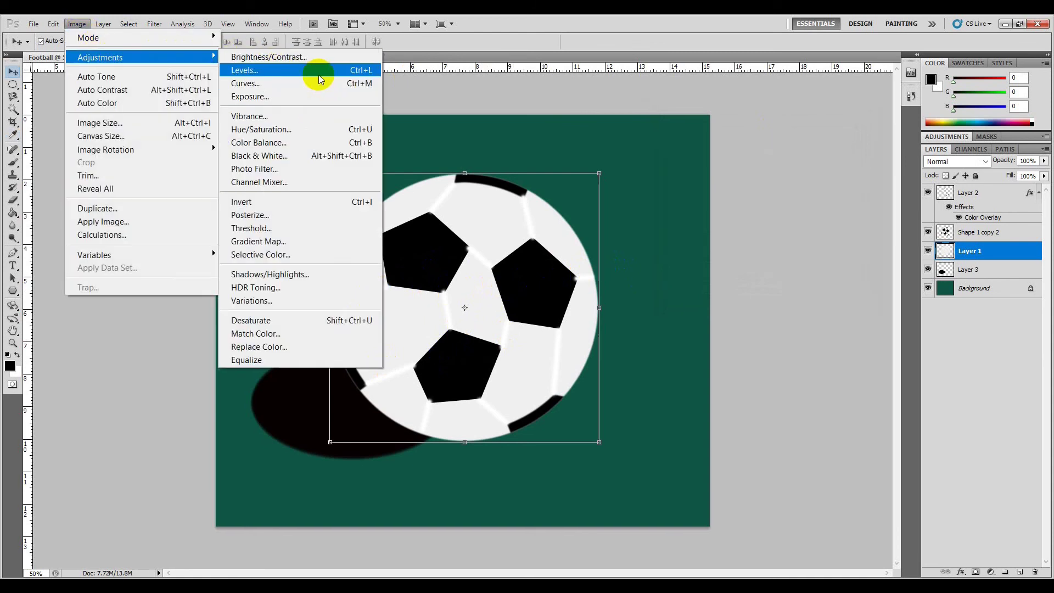
# Tint Layer 1's midtones +20 toward green with Color Balance, then select Shape 1 copy 2
pyautogui.click(351, 144)
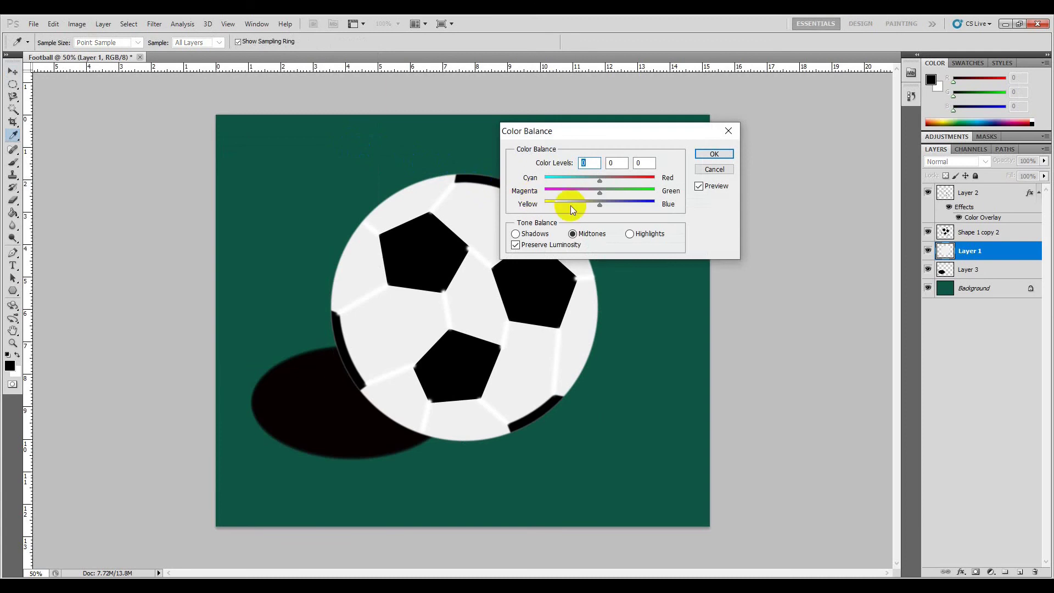
pyautogui.doubleClick(607, 164)
pyautogui.write('+20')
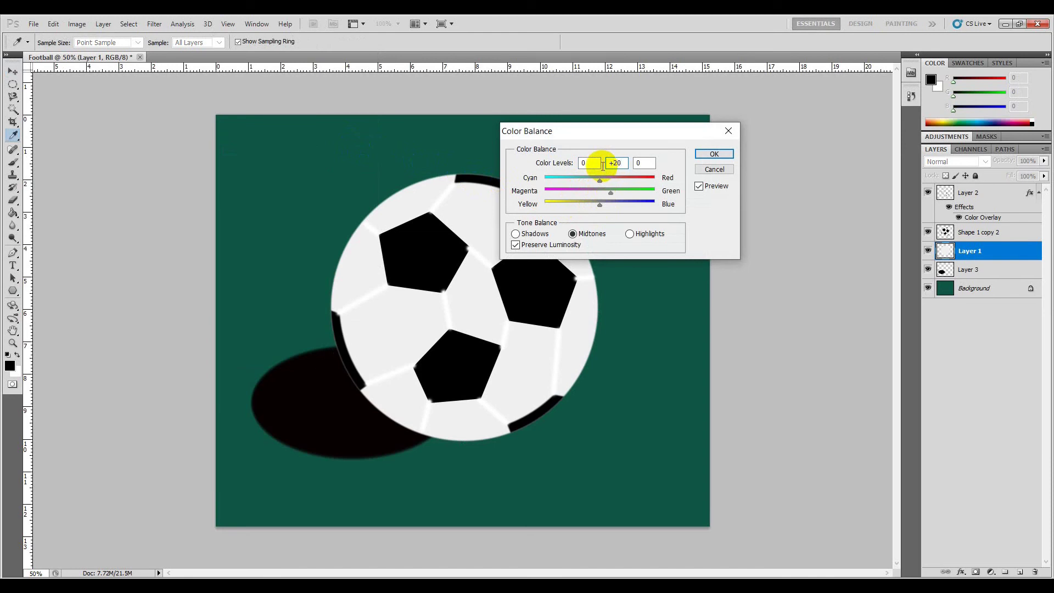
pyautogui.doubleClick(646, 162)
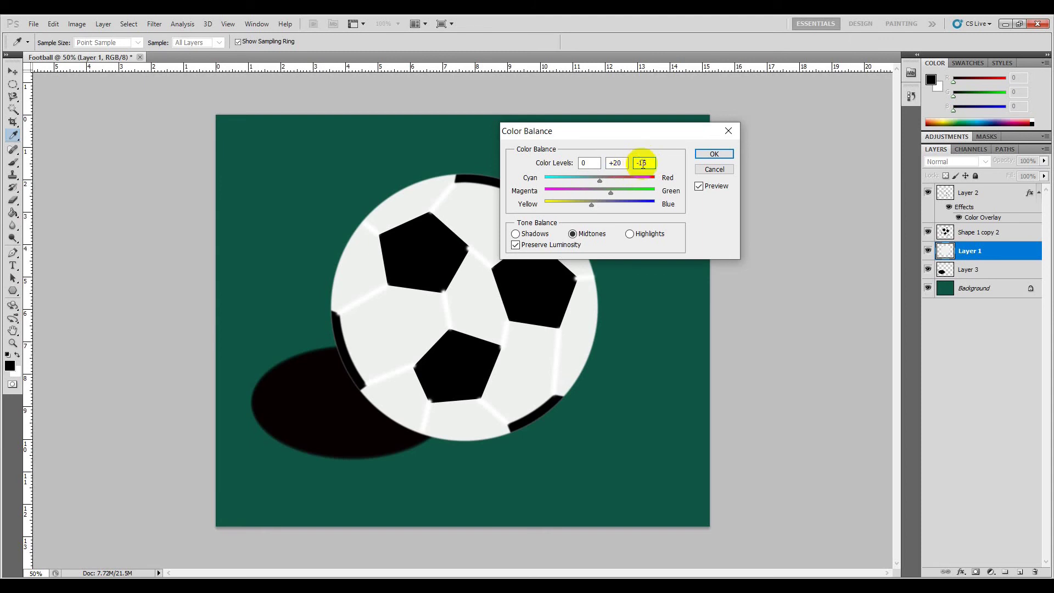
pyautogui.click(701, 154)
pyautogui.press('v')
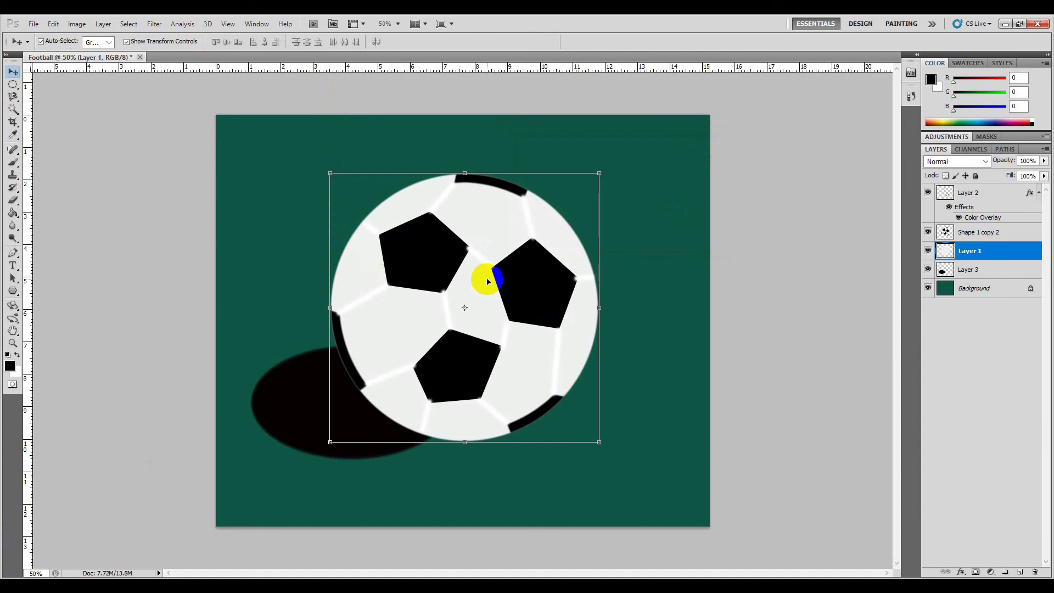
pyautogui.click(980, 236)
# Magic-wand select the three black pentagons plus the top, left and bottom-right rim arcs
pyautogui.click(442, 264)
pyautogui.click(13, 109)
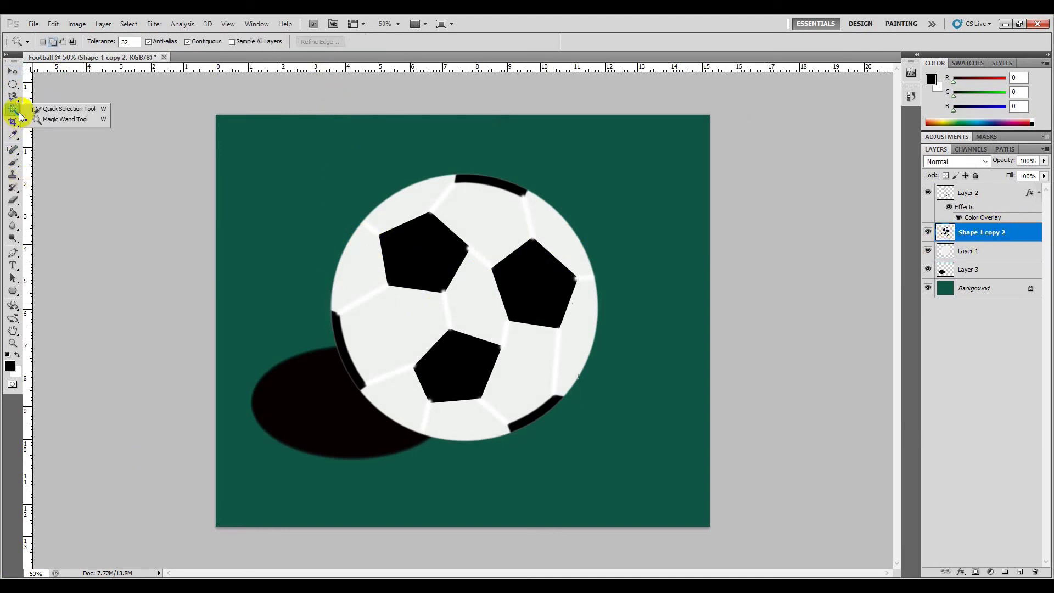
pyautogui.click(49, 121)
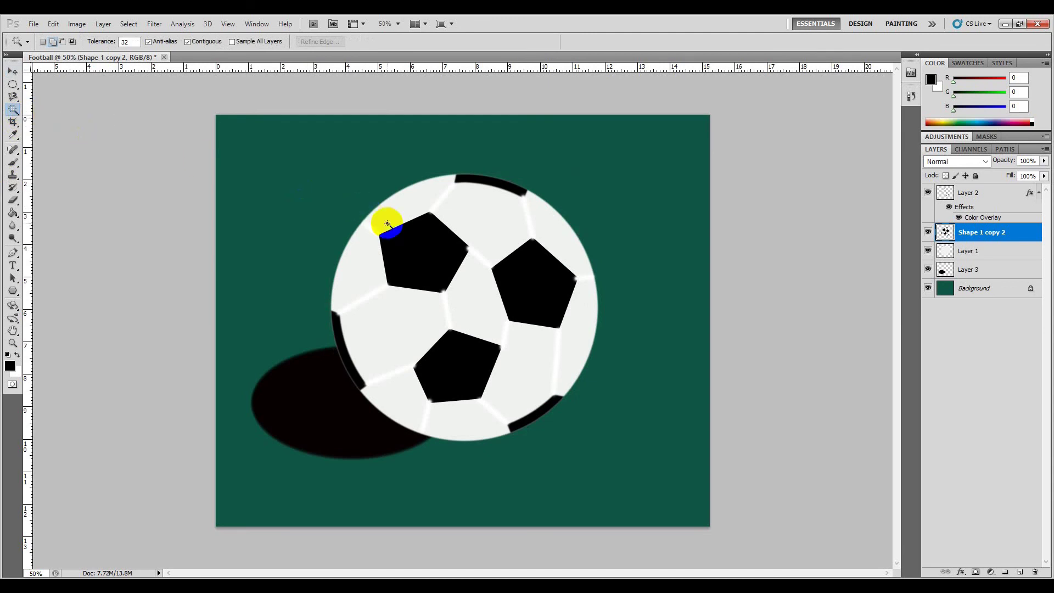
pyautogui.click(412, 248)
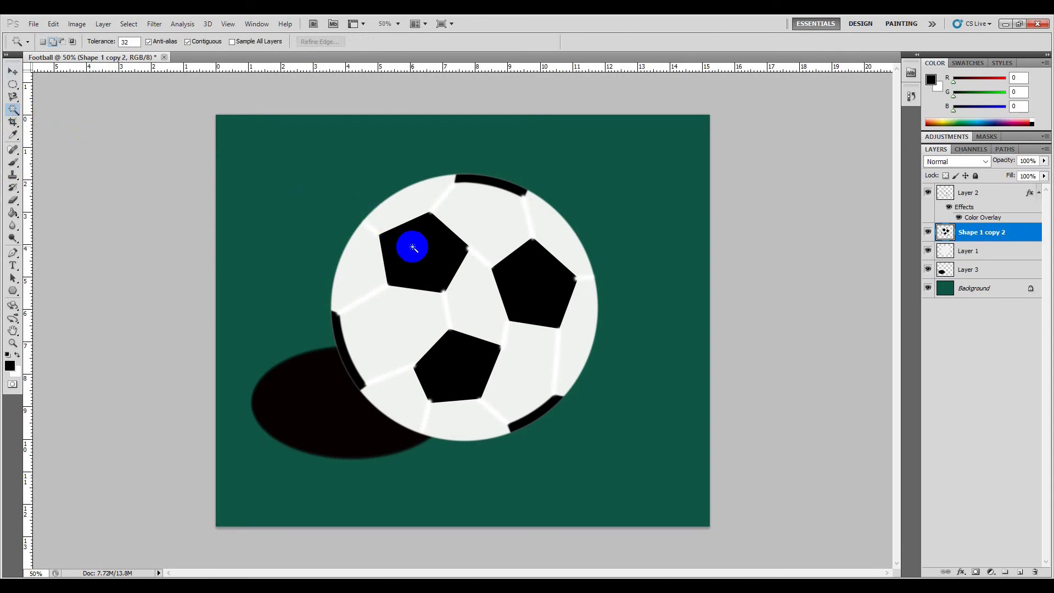
pyautogui.click(510, 187)
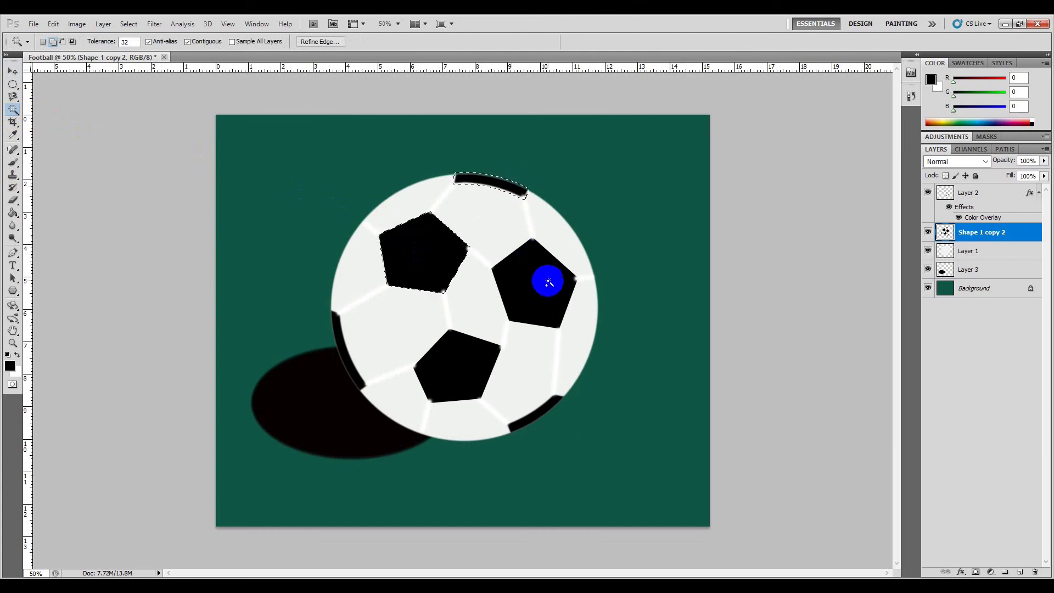
pyautogui.click(550, 280)
pyautogui.click(459, 360)
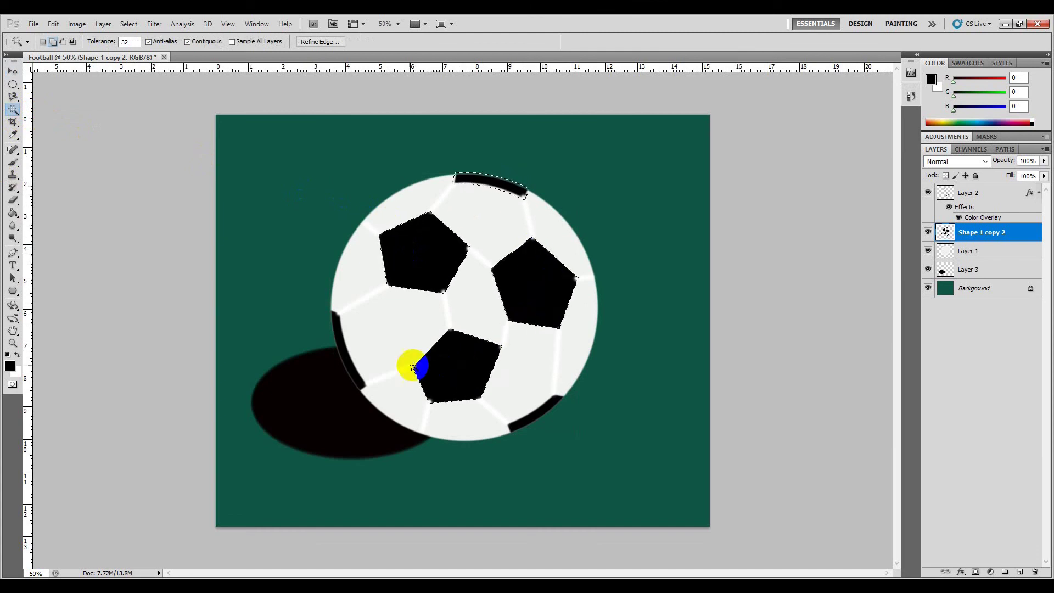
pyautogui.click(346, 361)
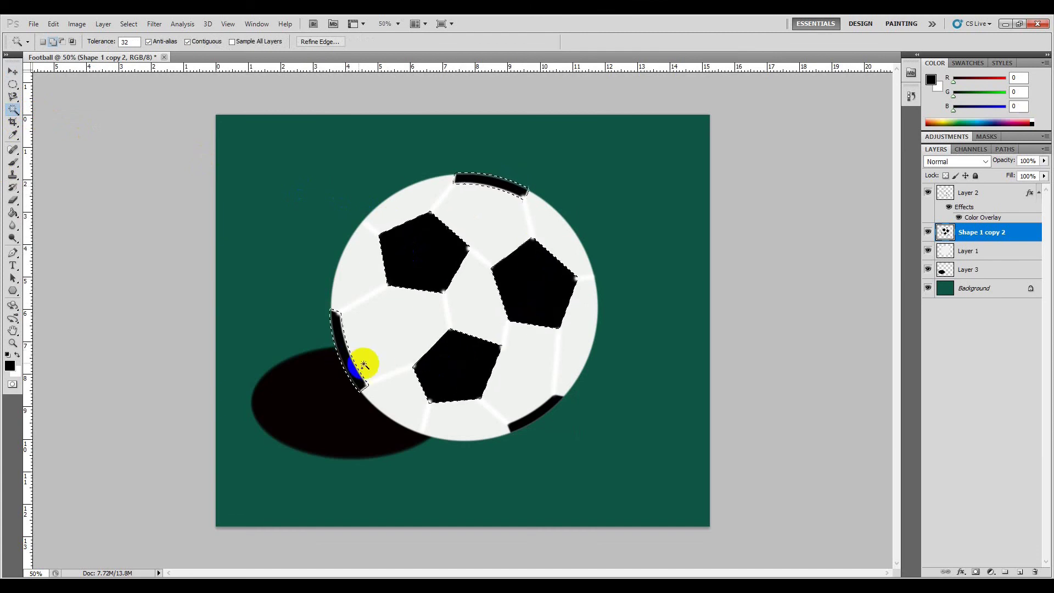
pyautogui.click(532, 419)
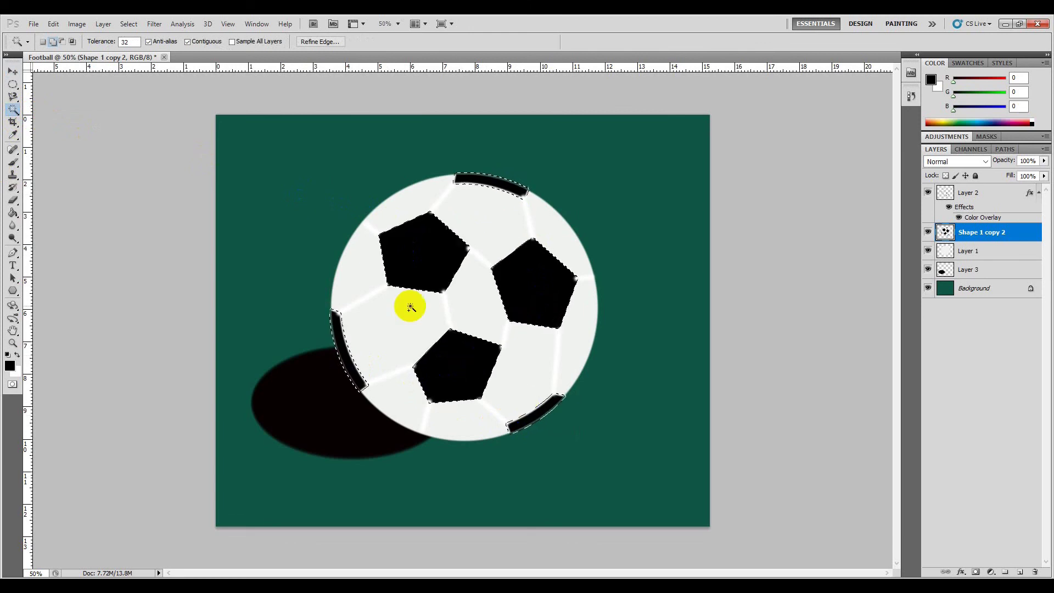
pyautogui.click(153, 24)
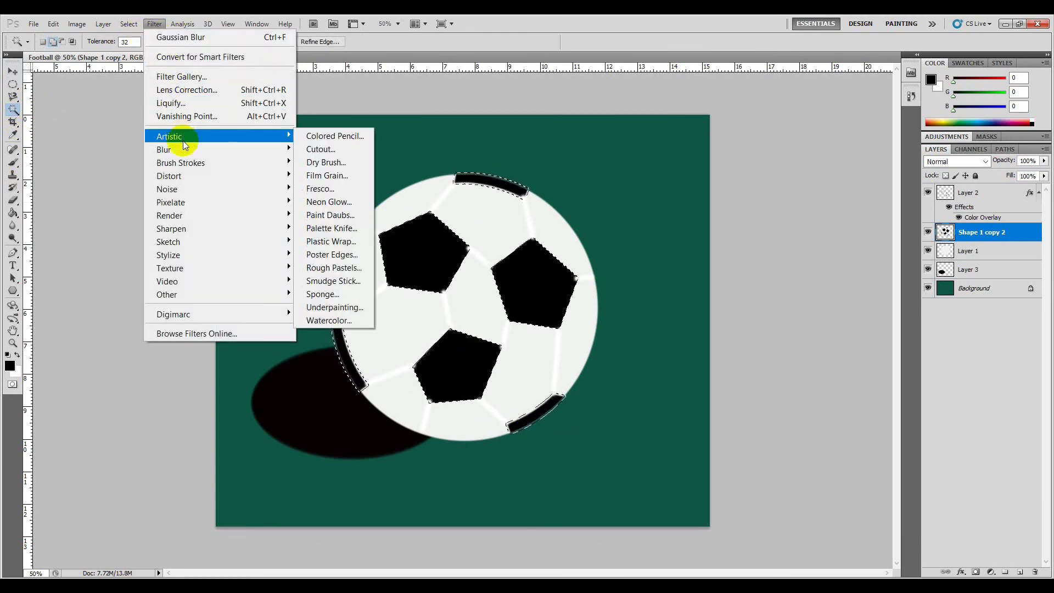
pyautogui.moveTo(214, 137)
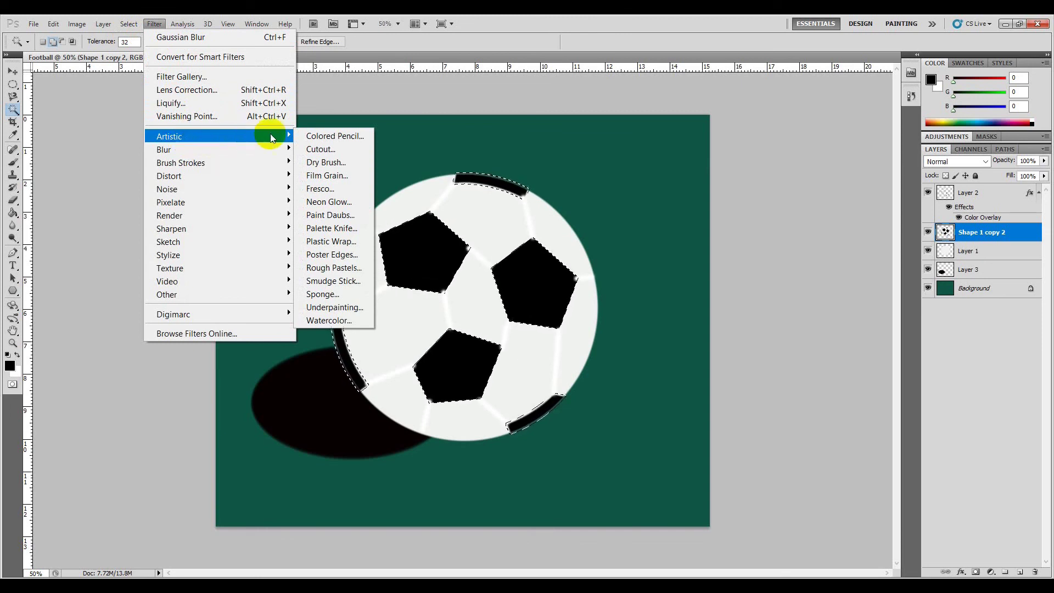
# Bring up the Plastic Wrap filter for the selected pentagons and rim arcs
pyautogui.click(344, 243)
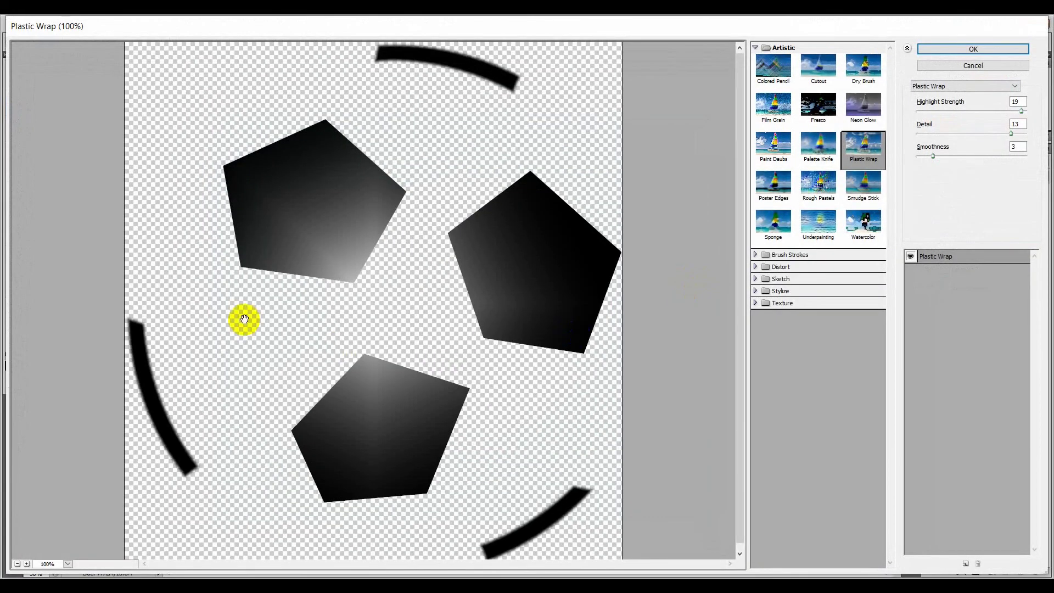
pyautogui.click(502, 72)
pyautogui.click(433, 400)
pyautogui.click(225, 186)
pyautogui.click(287, 211)
pyautogui.click(369, 228)
pyautogui.click(322, 186)
pyautogui.click(354, 148)
pyautogui.click(553, 223)
pyautogui.click(346, 244)
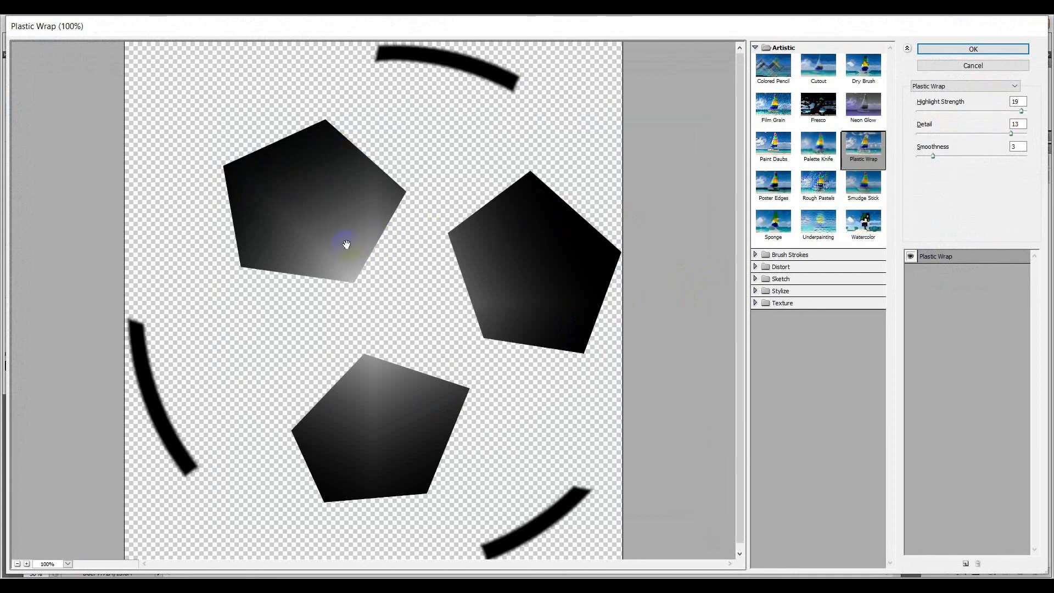
pyautogui.click(374, 239)
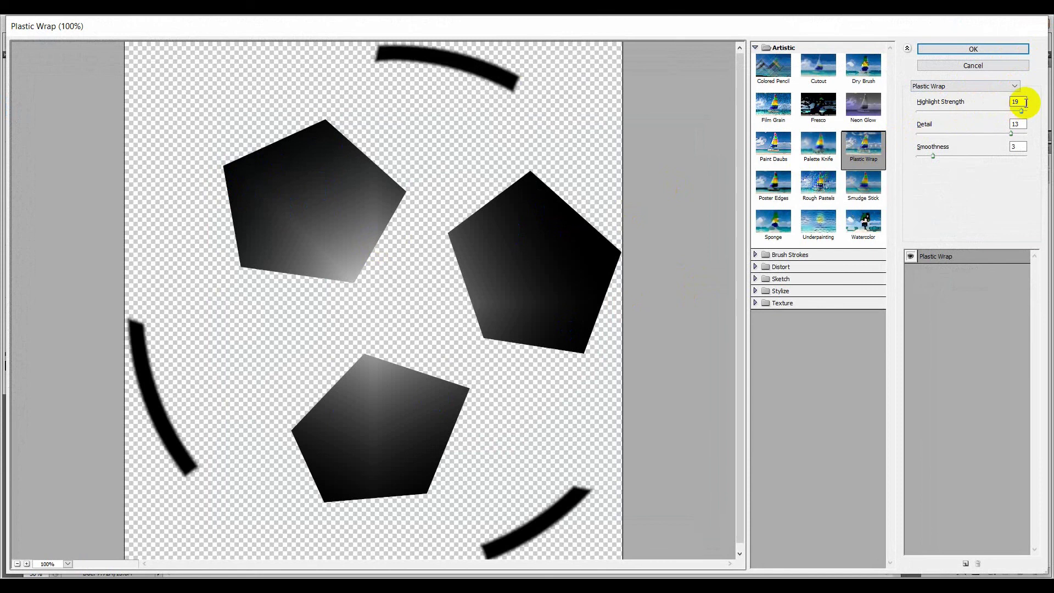
# Set Plastic Wrap to Highlight Strength 20, Detail 13, Smoothness 6 and apply it
pyautogui.moveTo(1024, 102); pyautogui.dragTo(1011, 113)
pyautogui.write('50')
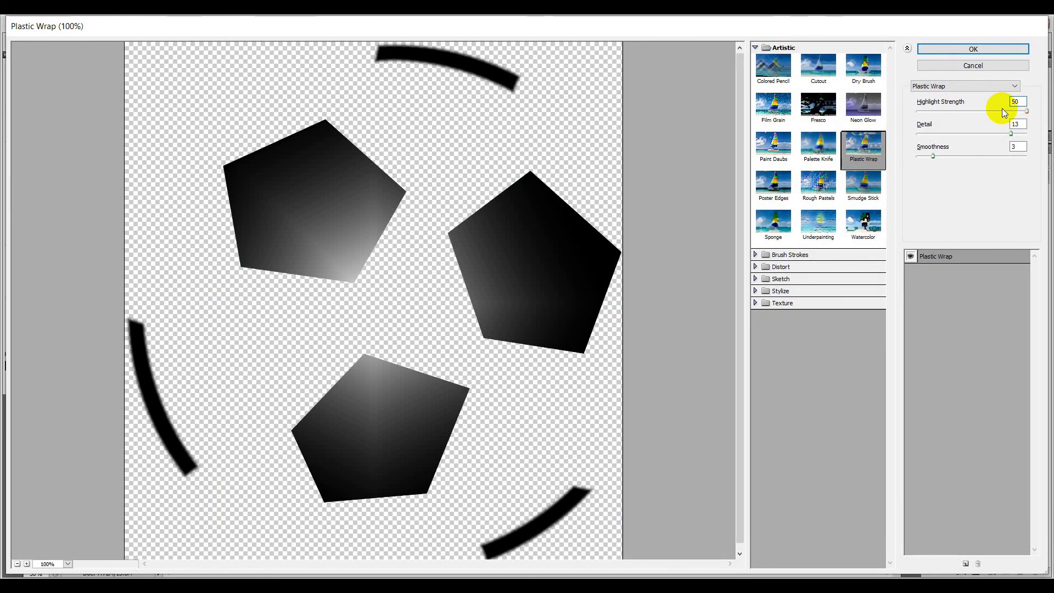
pyautogui.press('BackSpace')
pyautogui.press('BackSpace')
pyautogui.write('2')
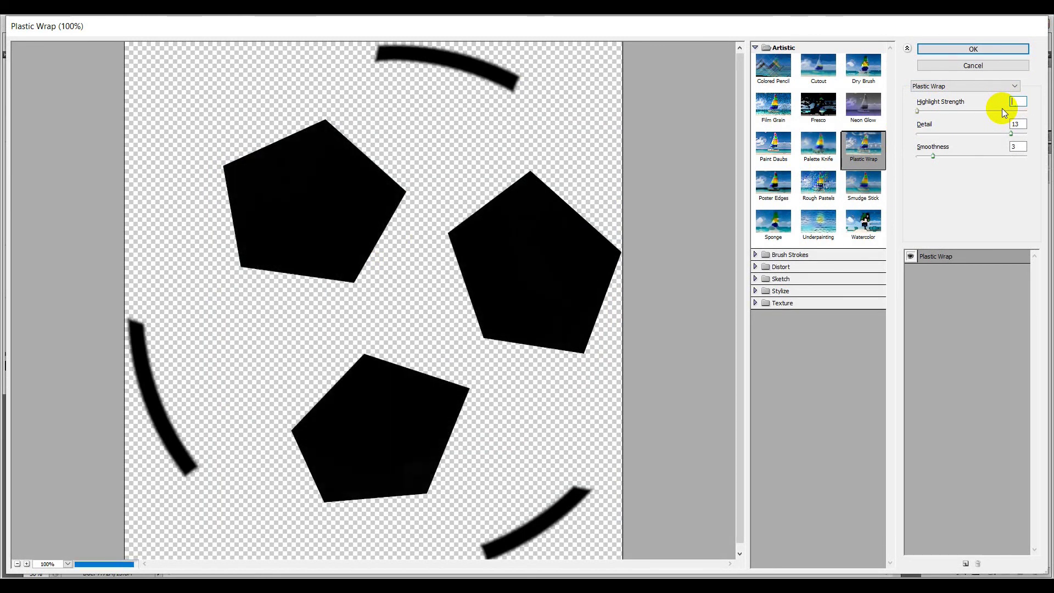
pyautogui.write('0')
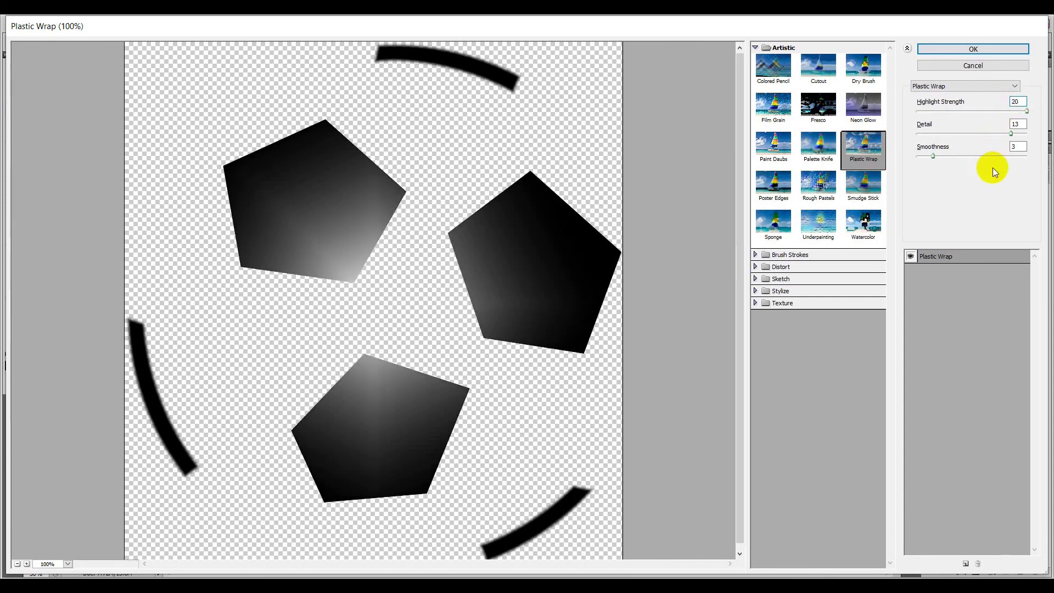
pyautogui.click(1009, 132)
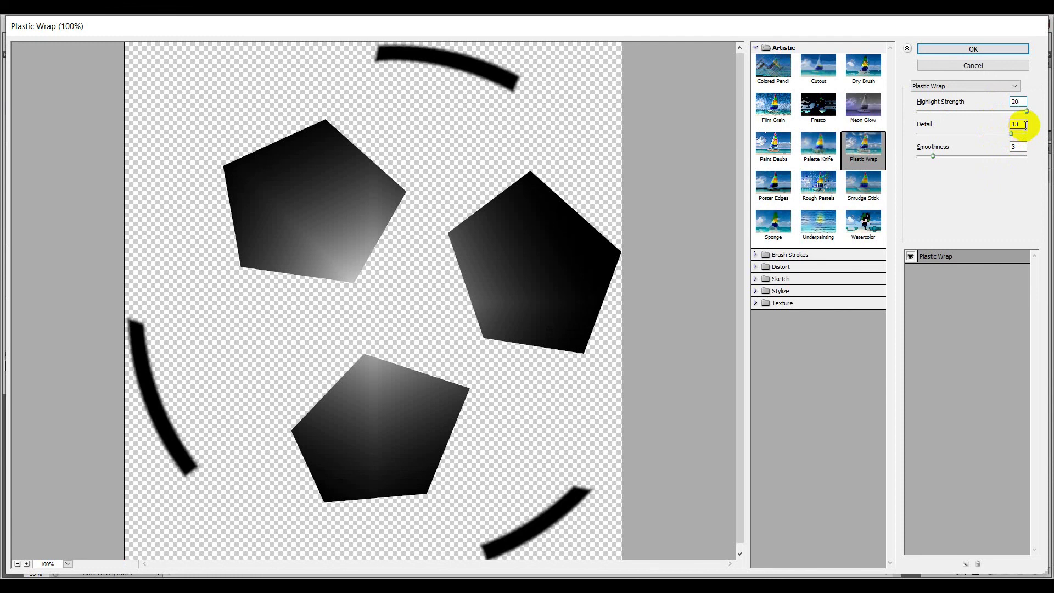
pyautogui.write('20')
pyautogui.moveTo(1023, 121); pyautogui.dragTo(1005, 130)
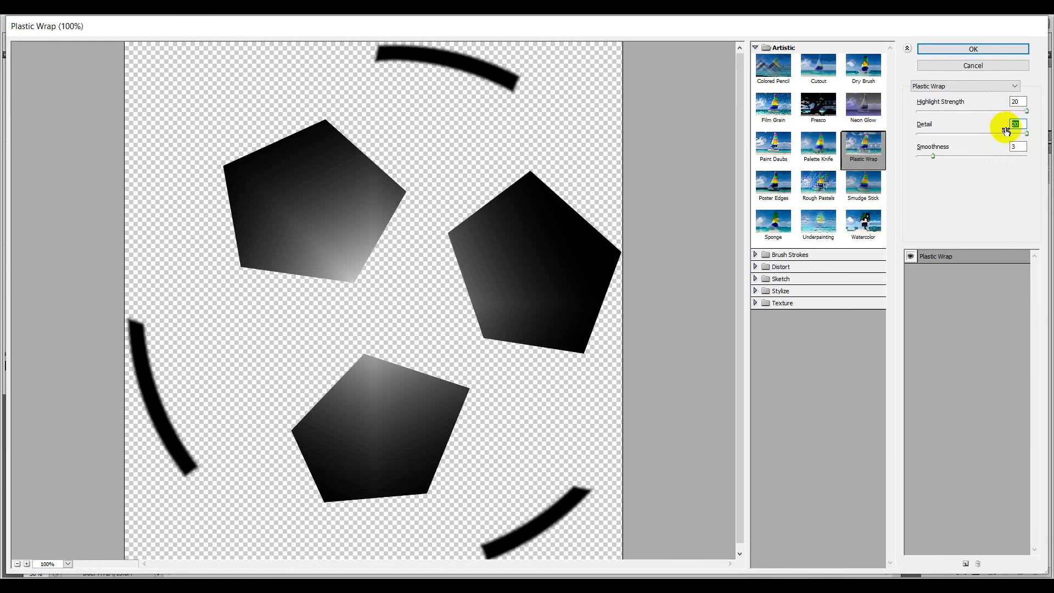
pyautogui.write('13')
pyautogui.moveTo(1016, 146); pyautogui.dragTo(1004, 153)
pyautogui.write('6')
pyautogui.click(991, 51)
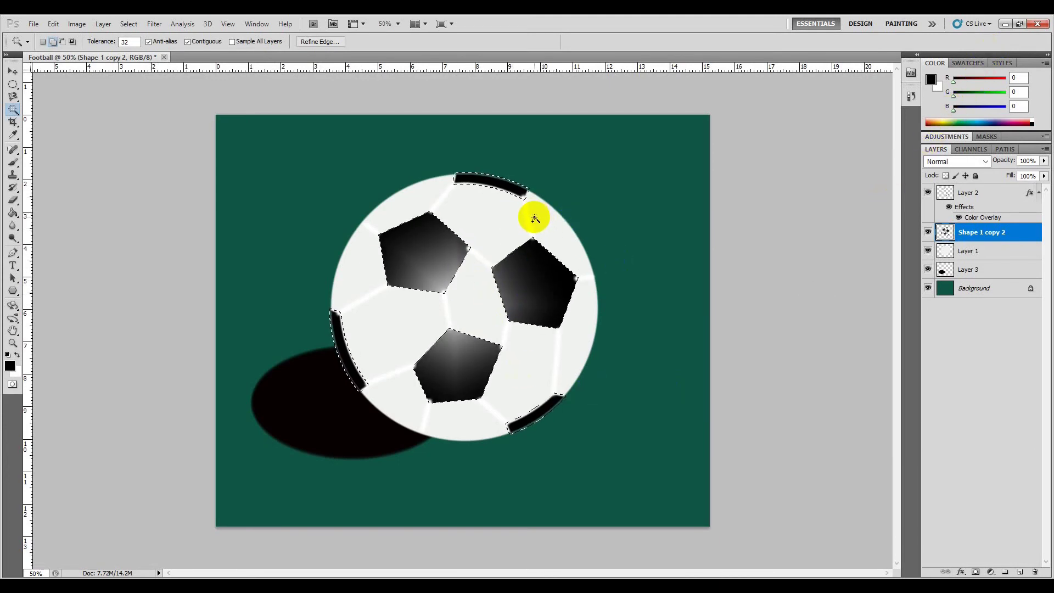
# Deselect the glossy pentagons and rim arcs and pick the Eraser tool
pyautogui.click(540, 308)
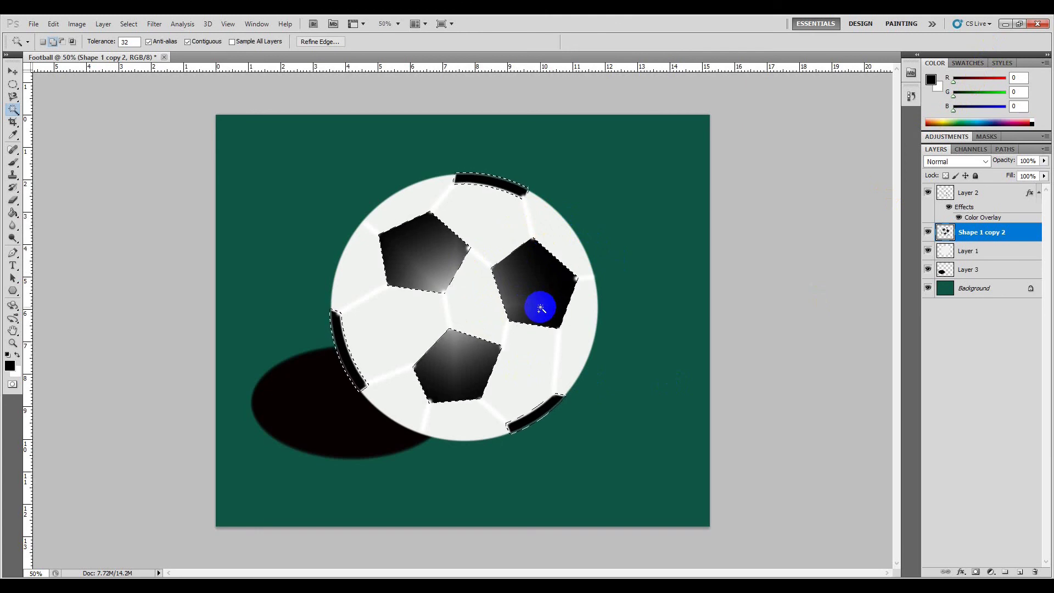
pyautogui.hotkey('ctrl', 'd')
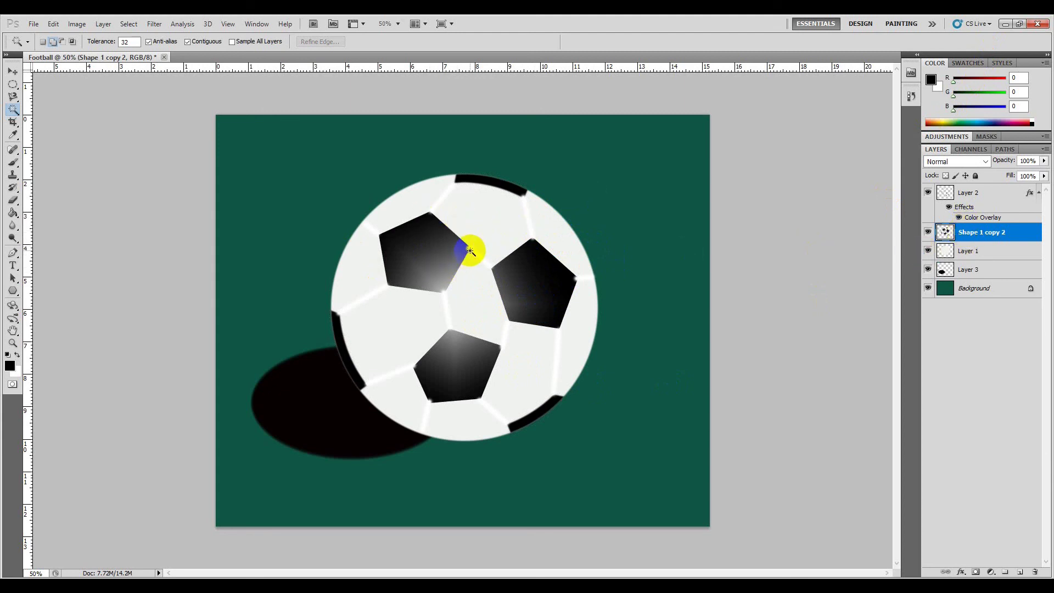
pyautogui.click(19, 203)
pyautogui.moveTo(433, 215); pyautogui.dragTo(441, 225)
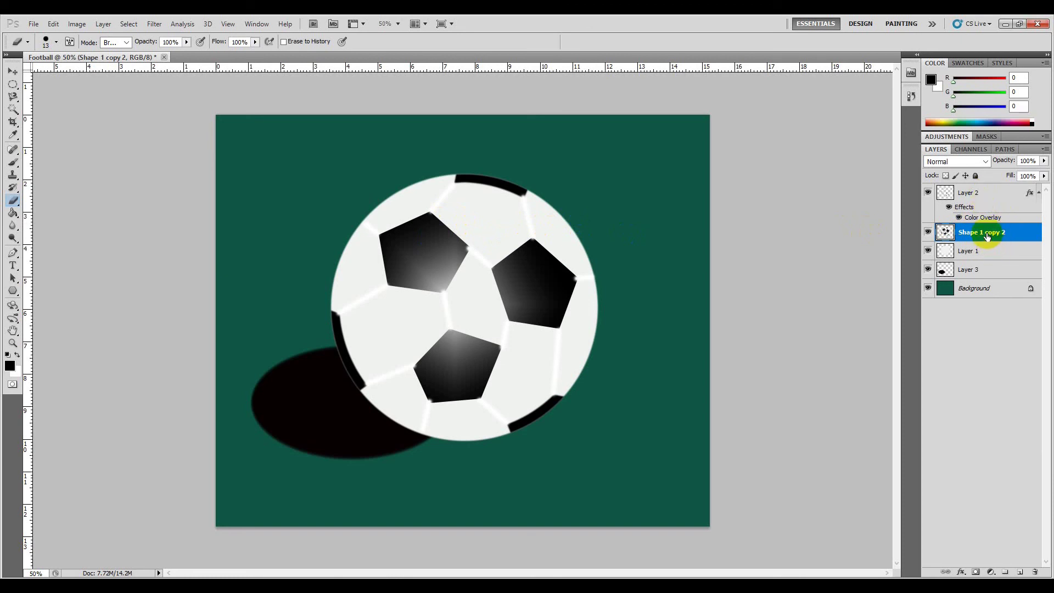
# On Layer 2, erase seam overlaps around the upper-left pentagon's edges
pyautogui.click(971, 193)
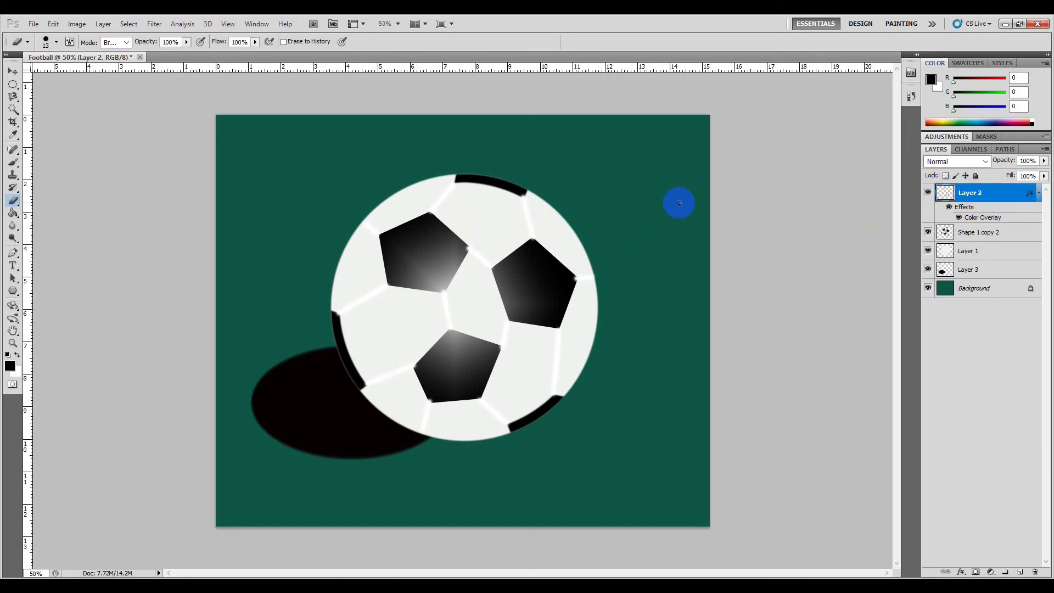
pyautogui.click(428, 214)
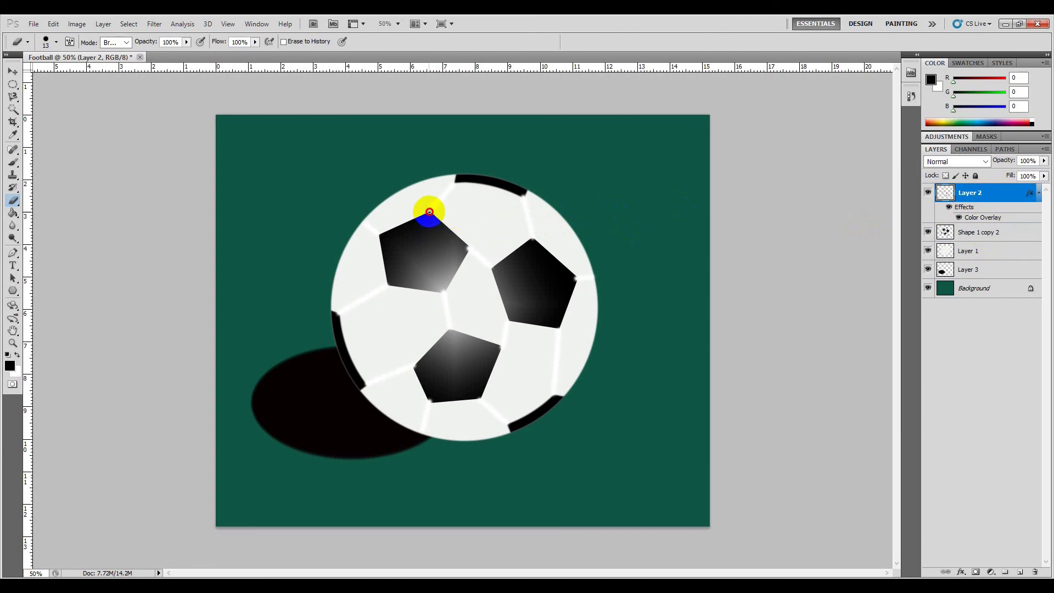
pyautogui.moveTo(429, 212); pyautogui.dragTo(466, 250)
pyautogui.moveTo(466, 251)
pyautogui.mouseDown()
pyautogui.moveTo(399, 285)
pyautogui.moveTo(387, 235)
pyautogui.moveTo(430, 287)
pyautogui.mouseUp()
# Erase seam overlaps around the right and lower pentagons and along the ball's rim
pyautogui.moveTo(501, 261); pyautogui.dragTo(522, 199)
pyautogui.moveTo(521, 198)
pyautogui.mouseDown()
pyautogui.moveTo(540, 242)
pyautogui.moveTo(575, 278)
pyautogui.mouseUp()
pyautogui.moveTo(575, 279)
pyautogui.mouseDown()
pyautogui.moveTo(548, 390)
pyautogui.moveTo(560, 397)
pyautogui.mouseUp()
pyautogui.moveTo(491, 343)
pyautogui.mouseDown()
pyautogui.moveTo(505, 350)
pyautogui.moveTo(428, 394)
pyautogui.moveTo(414, 379)
pyautogui.moveTo(366, 381)
pyautogui.moveTo(336, 313)
pyautogui.mouseUp()
pyautogui.click(435, 369)
pyautogui.moveTo(574, 351); pyautogui.dragTo(584, 348)
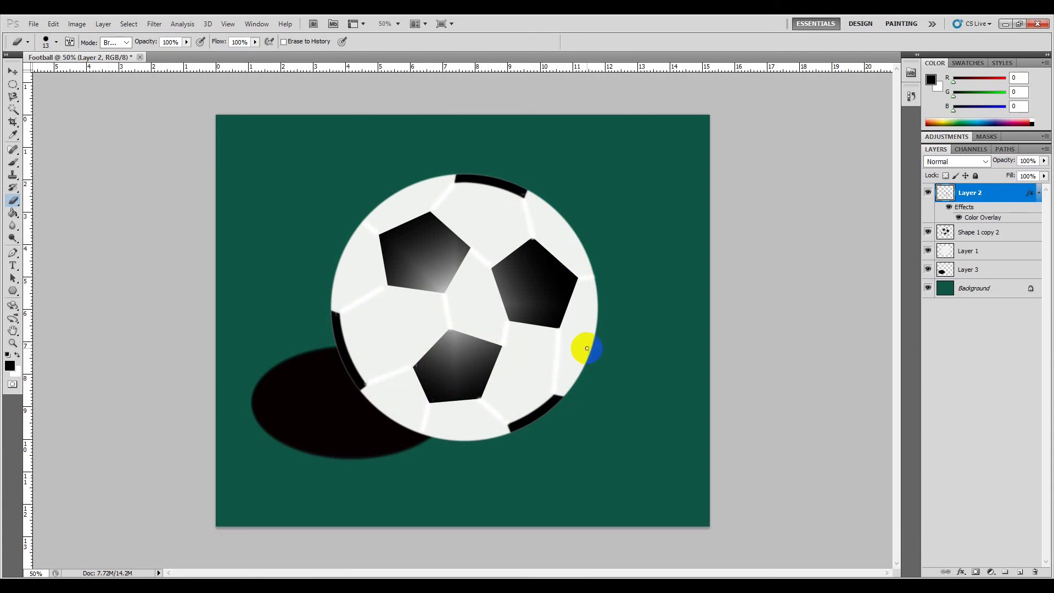